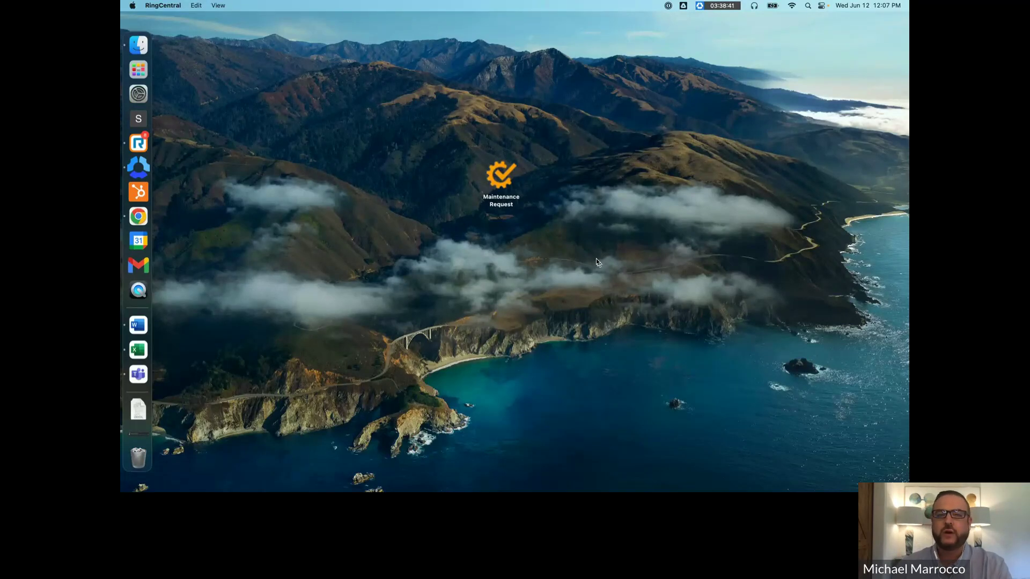
Switch to MaintenanceCare and open the Asset Class list in the administration section.
key("ctrl+Right")
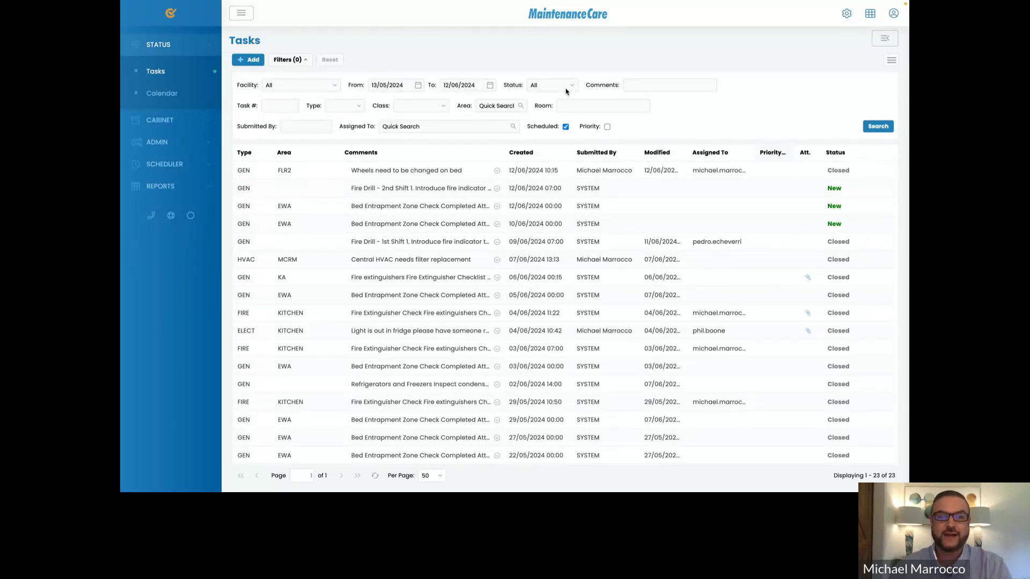
left_click(161, 143)
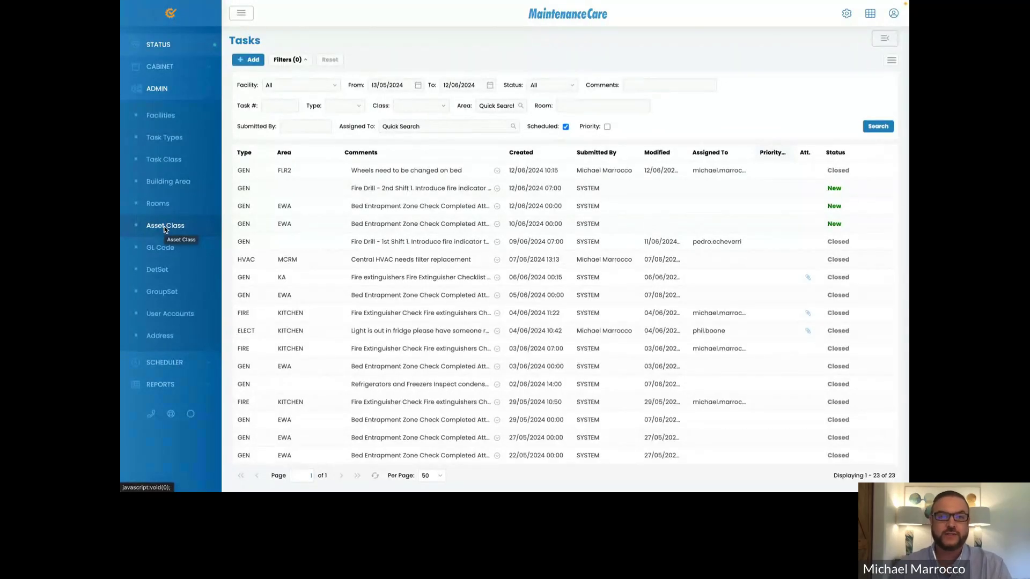
left_click(165, 226)
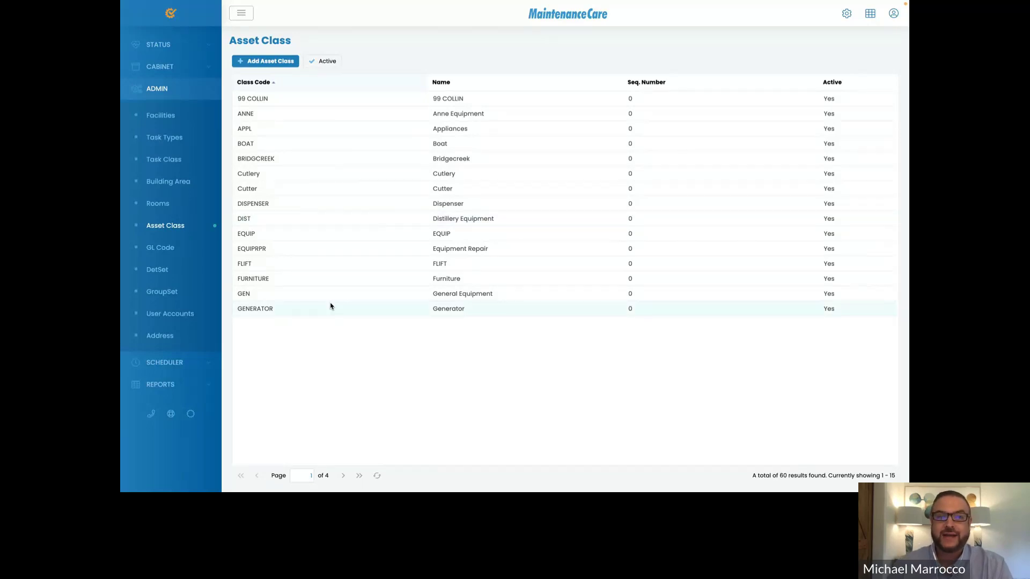
Fill in a new active asset class with code HVAC and name Heating & Cooling, and try to save it.
left_click(257, 63)
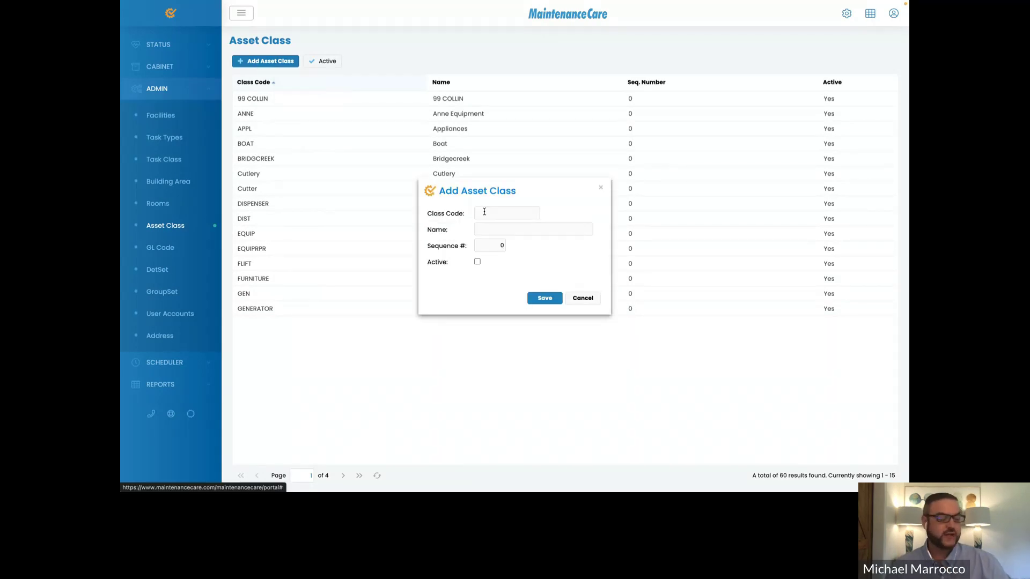
left_click(500, 212)
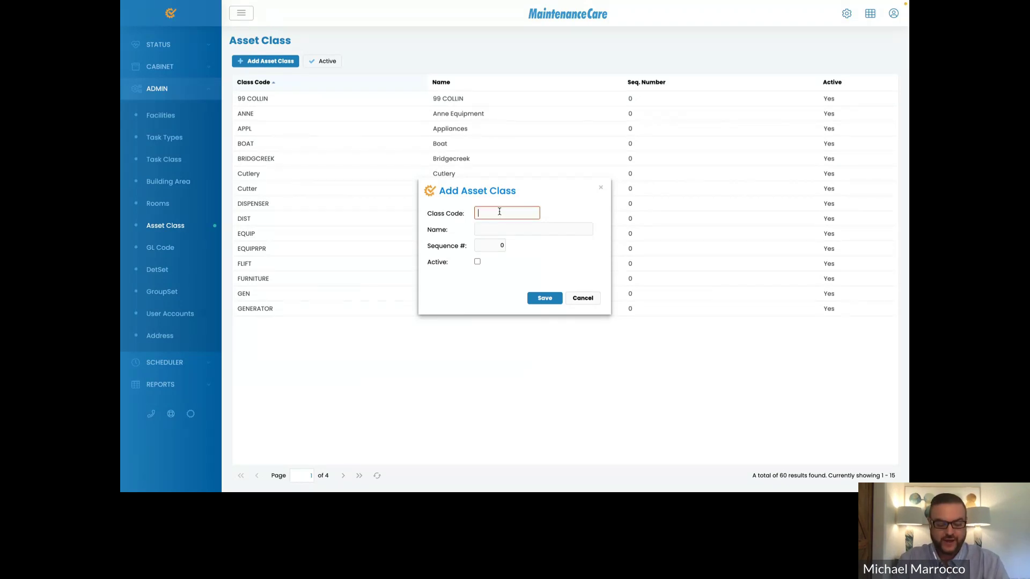
type("HVAC")
left_click(503, 227)
type("HE")
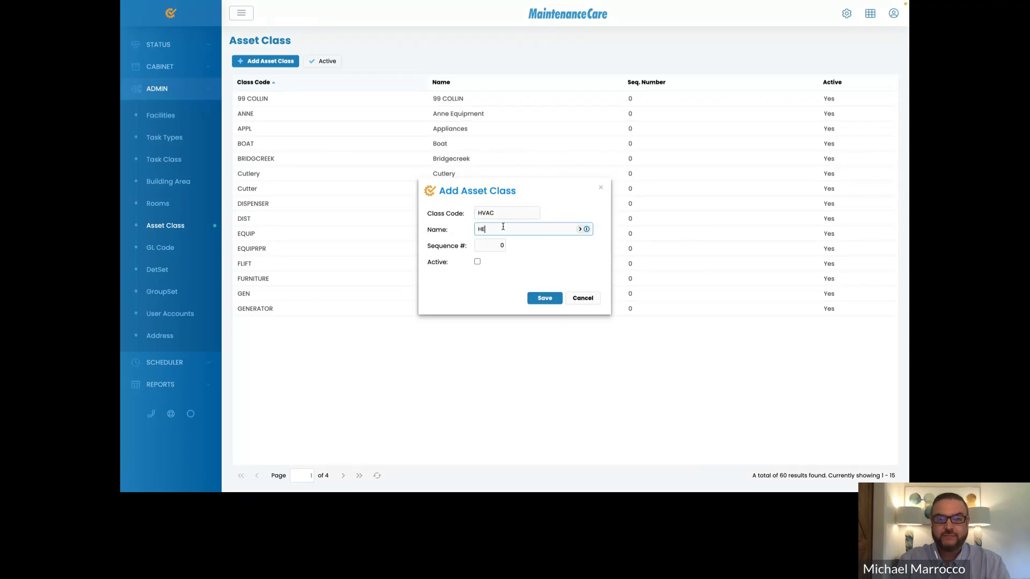
type("ating &")
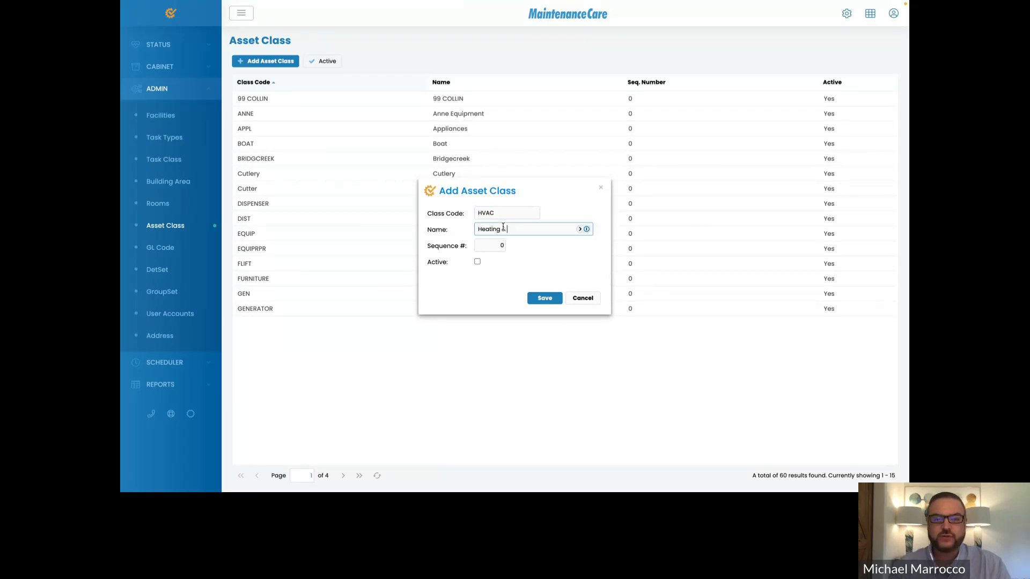
type(" Cooling")
left_click(477, 262)
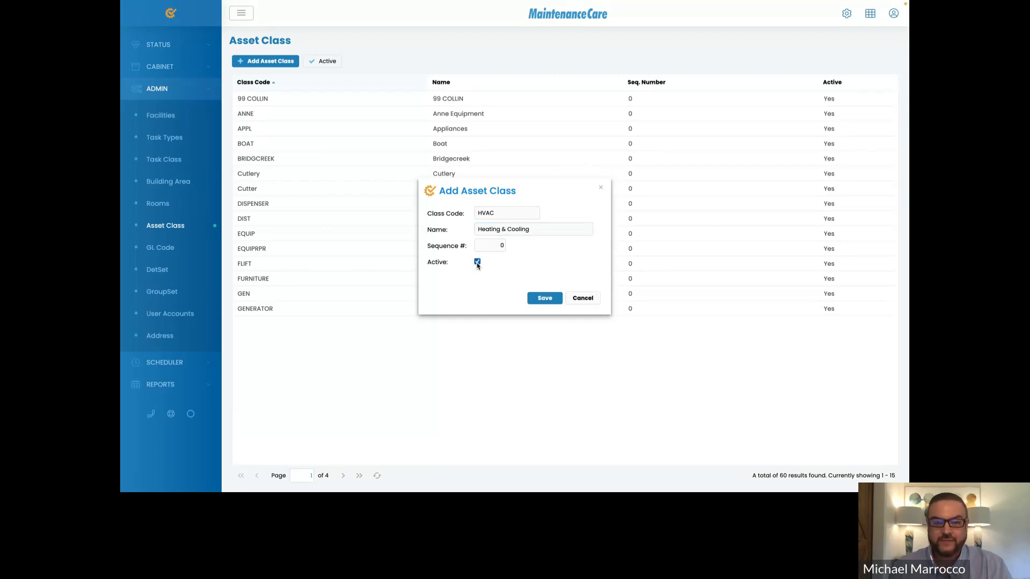
left_click(538, 303)
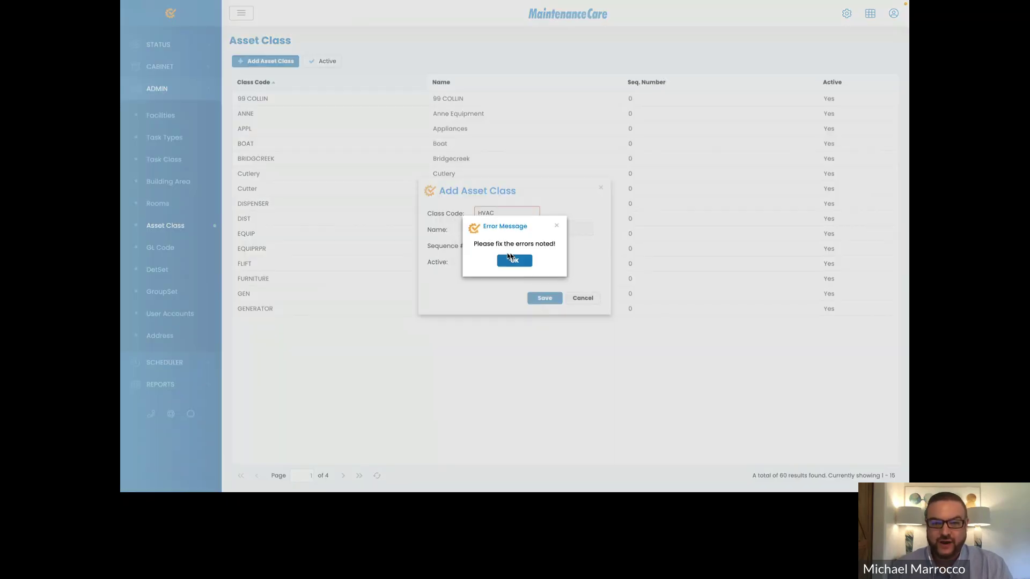
left_click(514, 261)
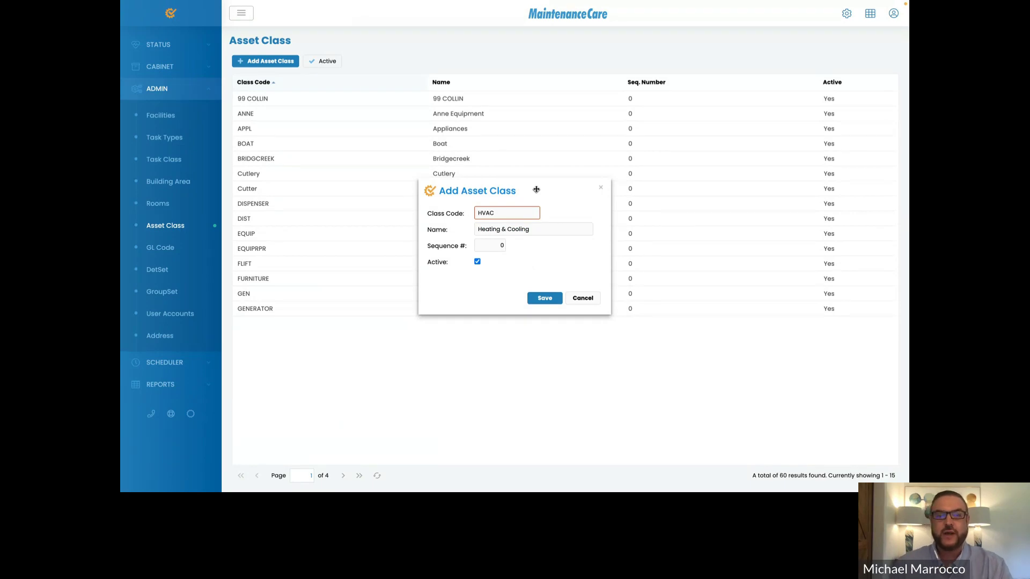
Replace the new asset class's code with HV and save the record.
mouse_move(532, 214)
key("BackSpace")
key("BackSpace")
key("BackSpace")
key("BackSpace")
type("HV")
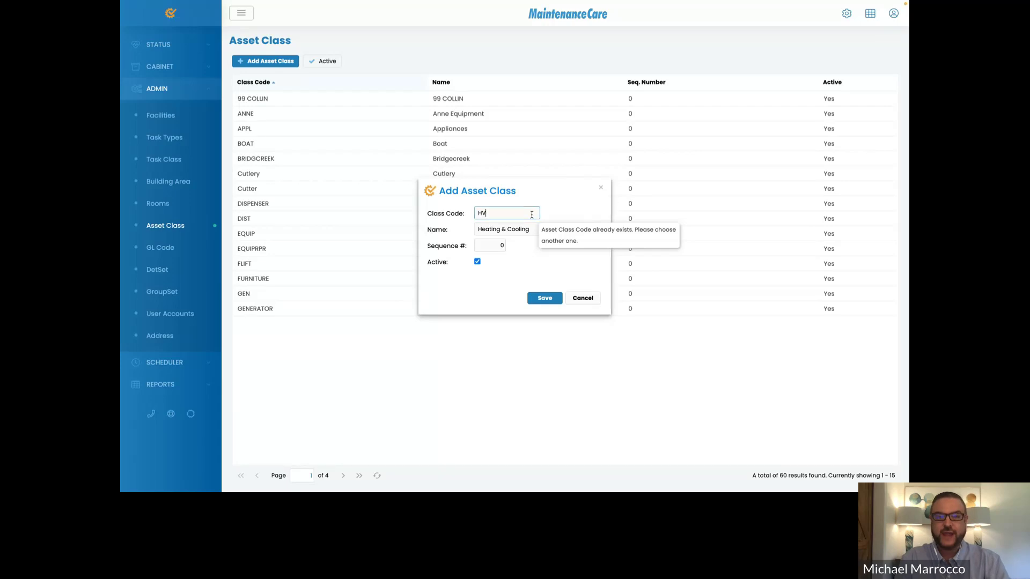
key("Return")
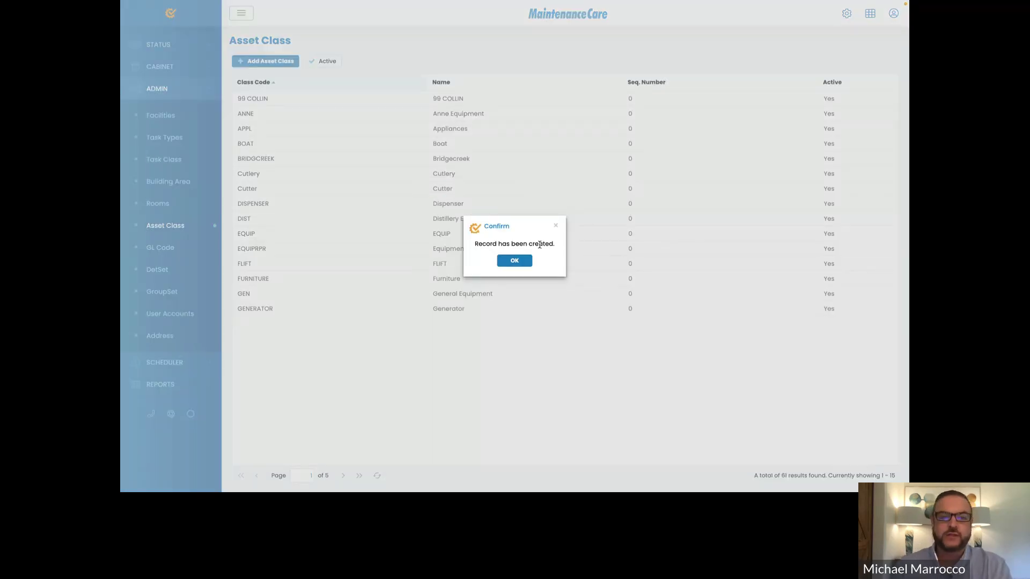
left_click(515, 263)
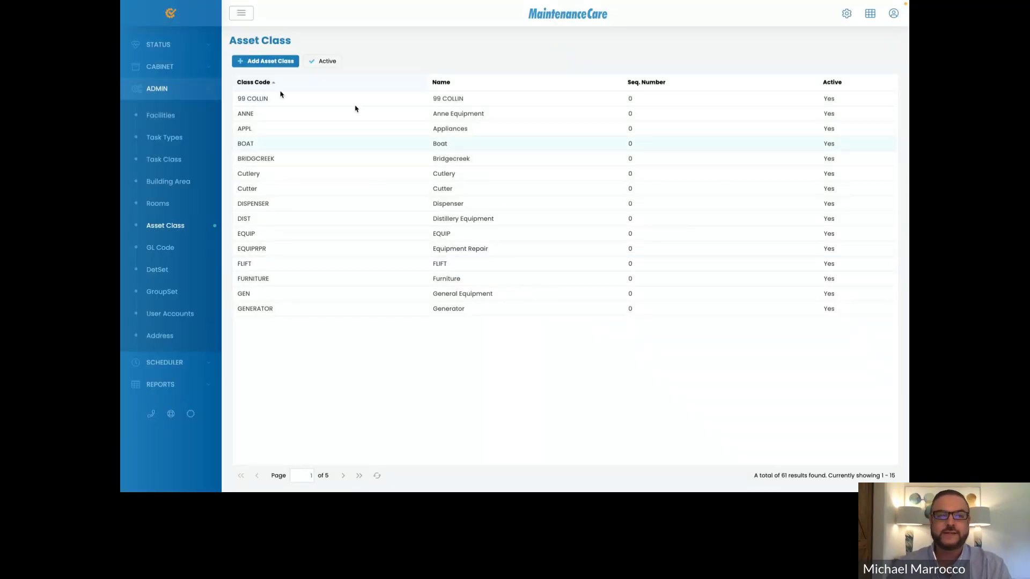
Open the Assets list in the cabinet section.
left_click(167, 72)
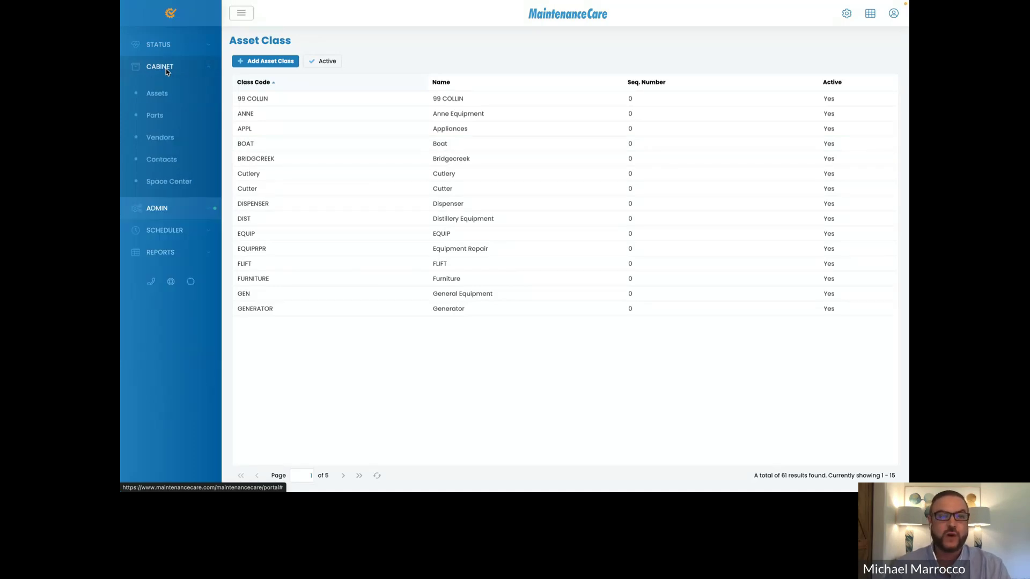
left_click(163, 99)
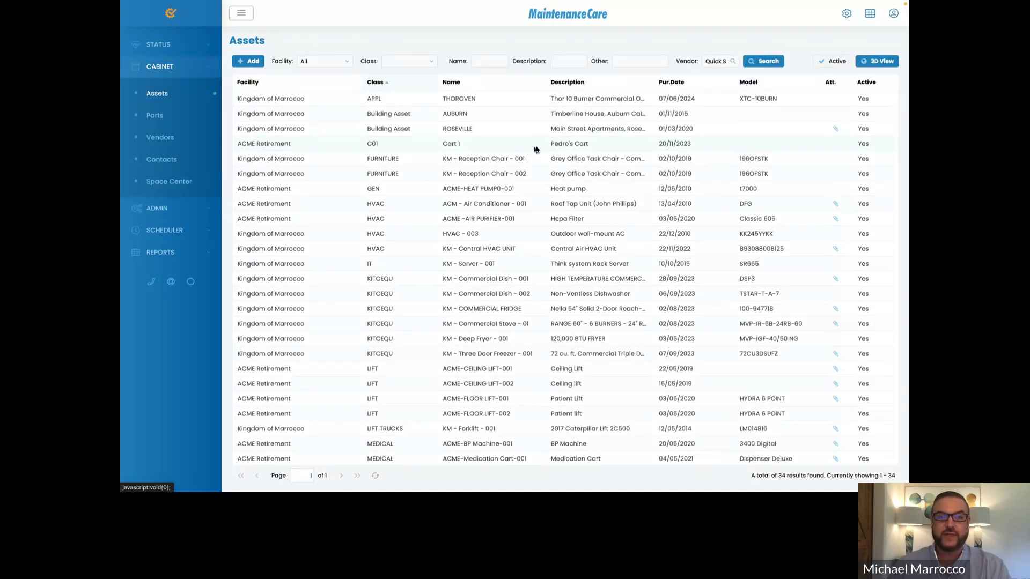
left_click(383, 84)
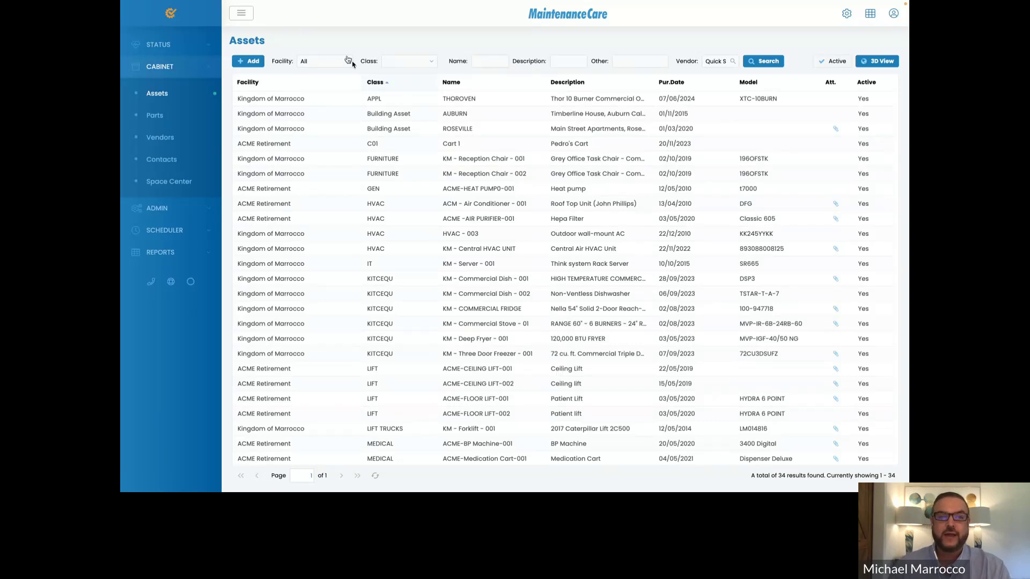
Start a new asset record and try to save it with its fields left blank.
left_click(258, 63)
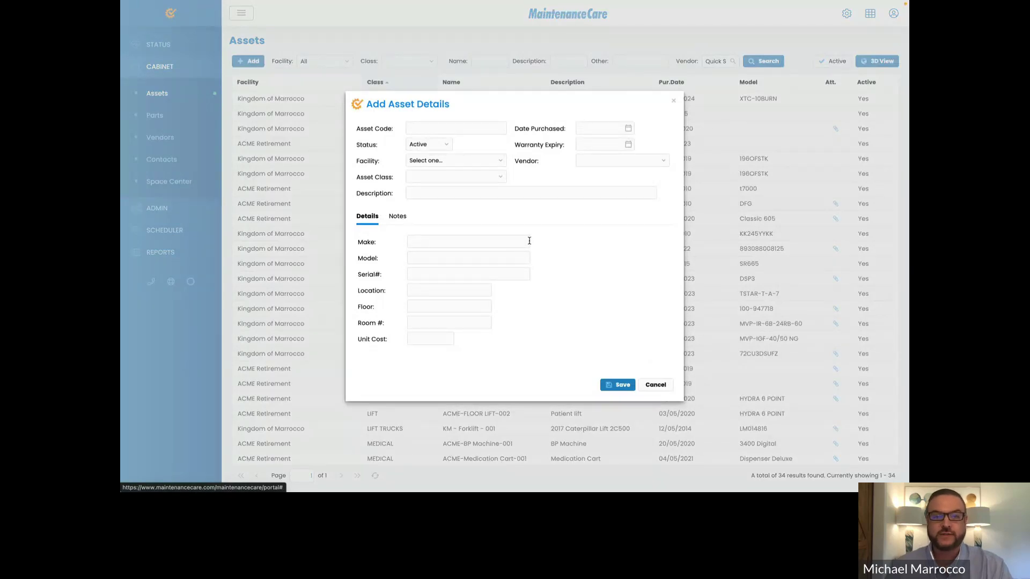
key("Return")
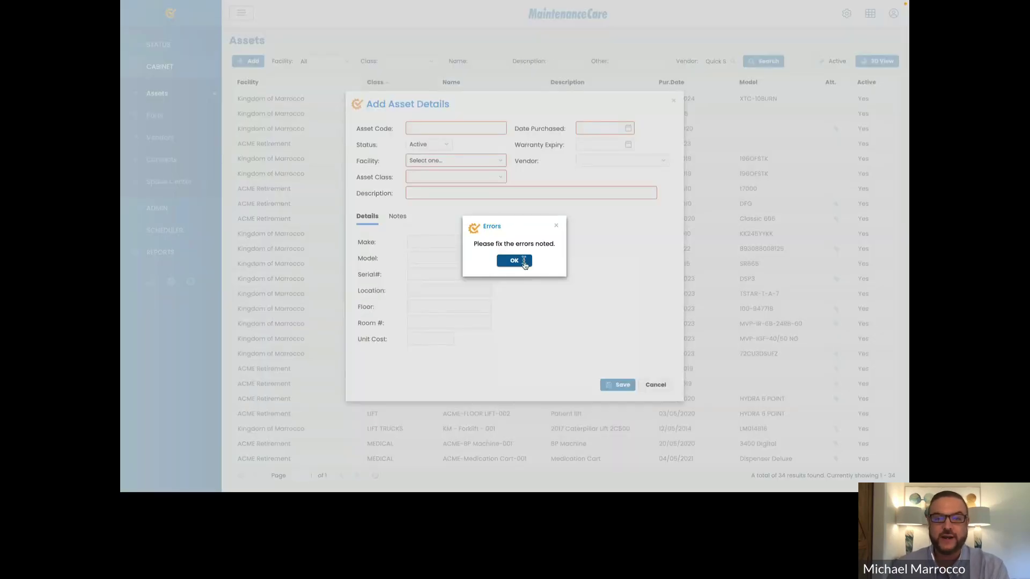
left_click(513, 261)
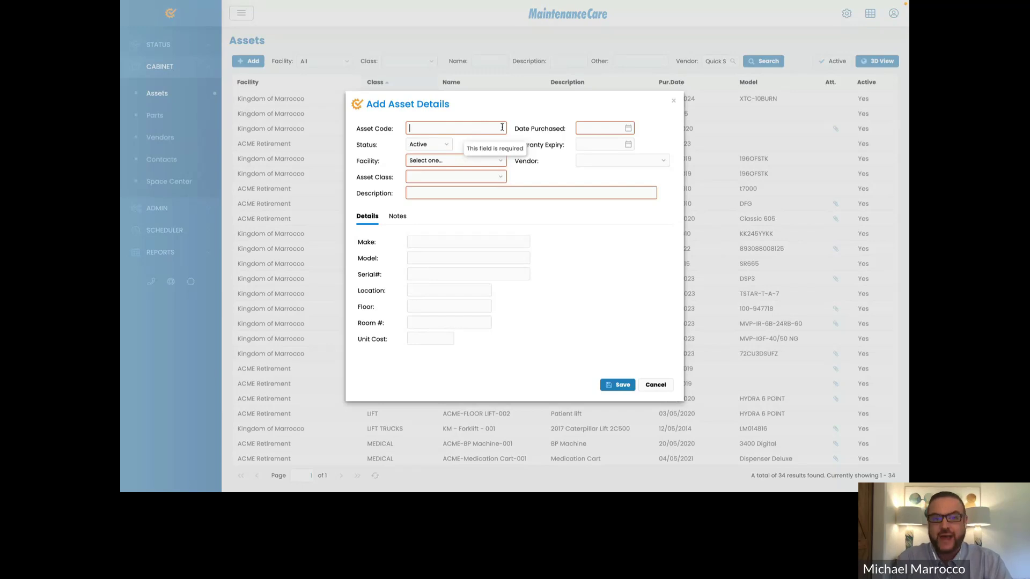
Set the new asset's code to Bed - 001 and its facility to Kingdom of Marrocco.
type("Bed - ")
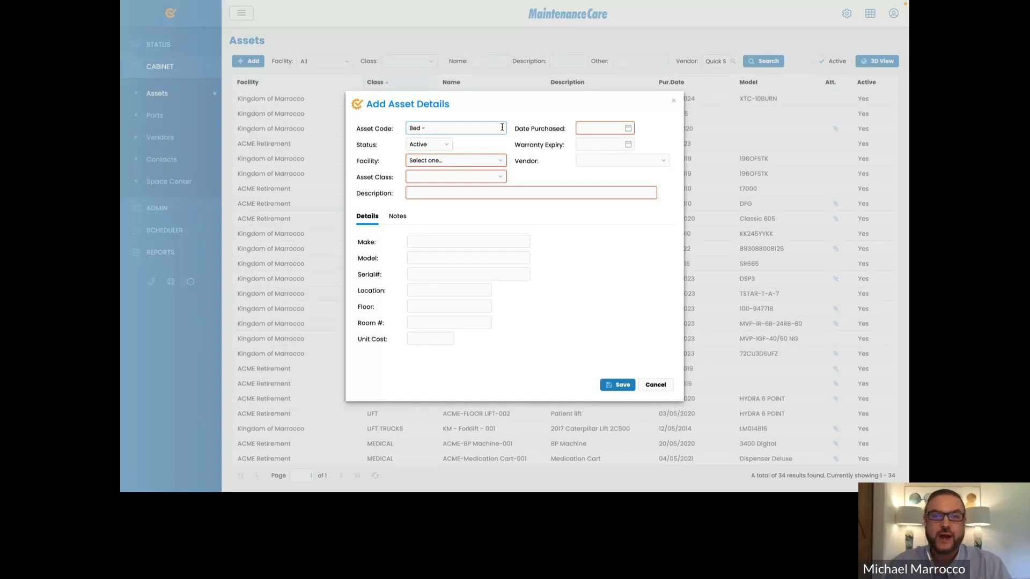
type("001")
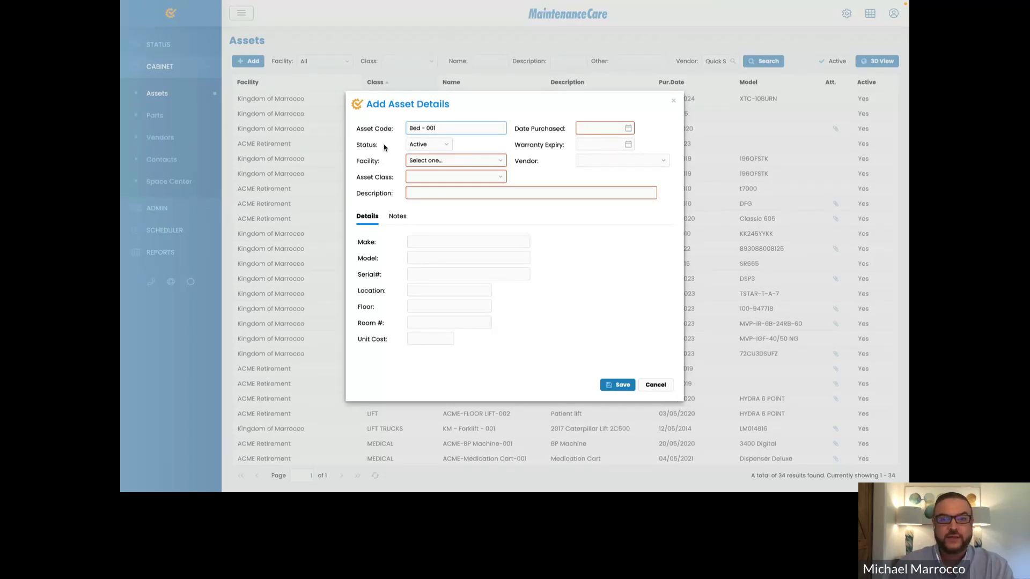
left_click(504, 164)
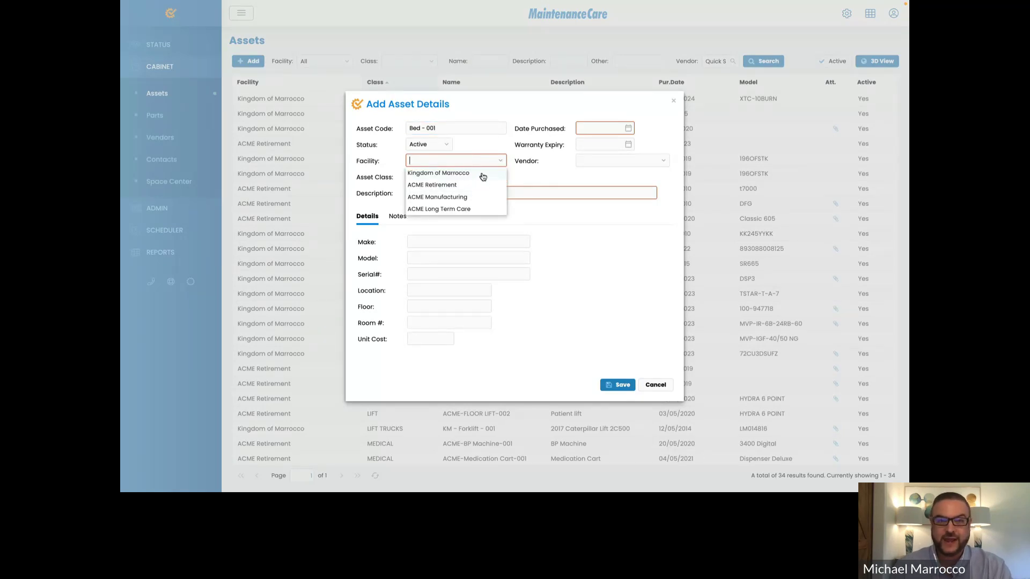
left_click(482, 173)
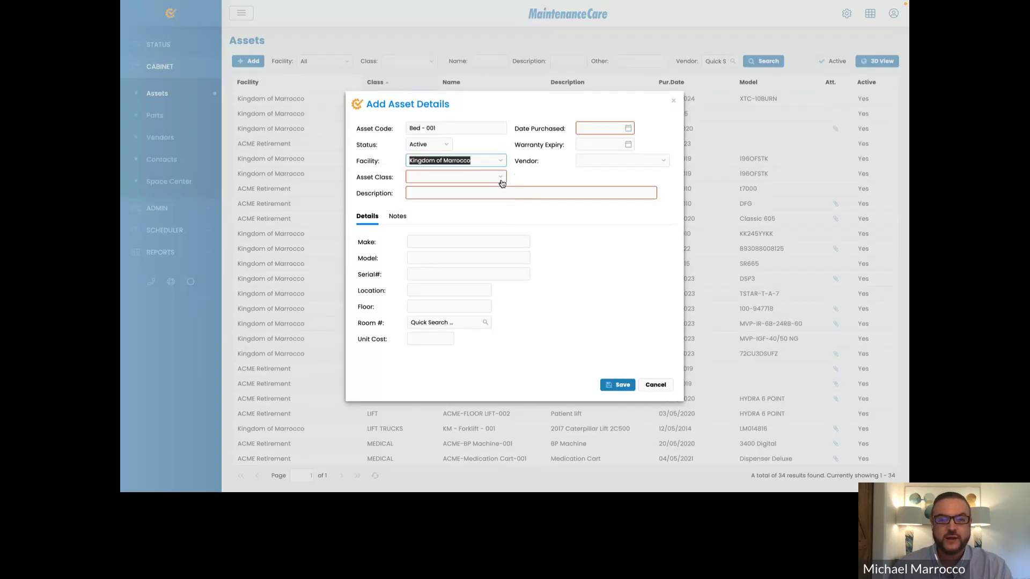
Assign the Furniture asset class to the new bed asset.
left_click(501, 180)
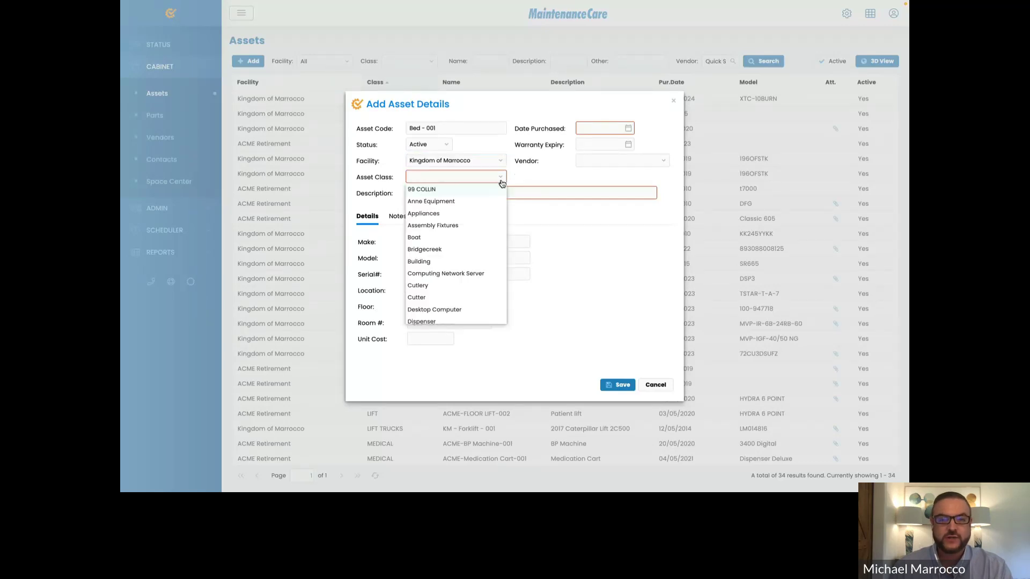
scroll(497, 214, "down", 1)
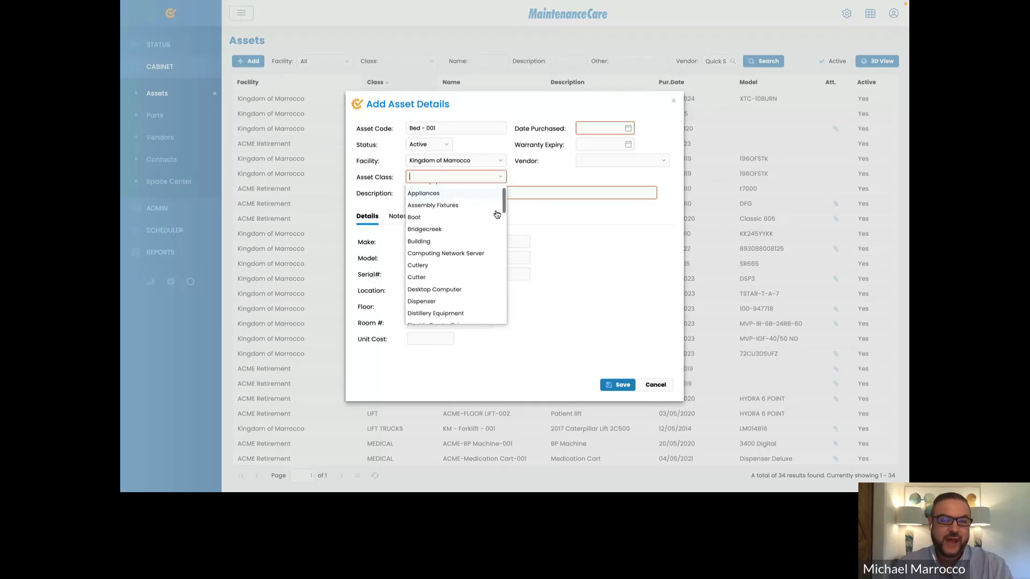
scroll(497, 214, "up", 1)
scroll(455, 283, "down", 3)
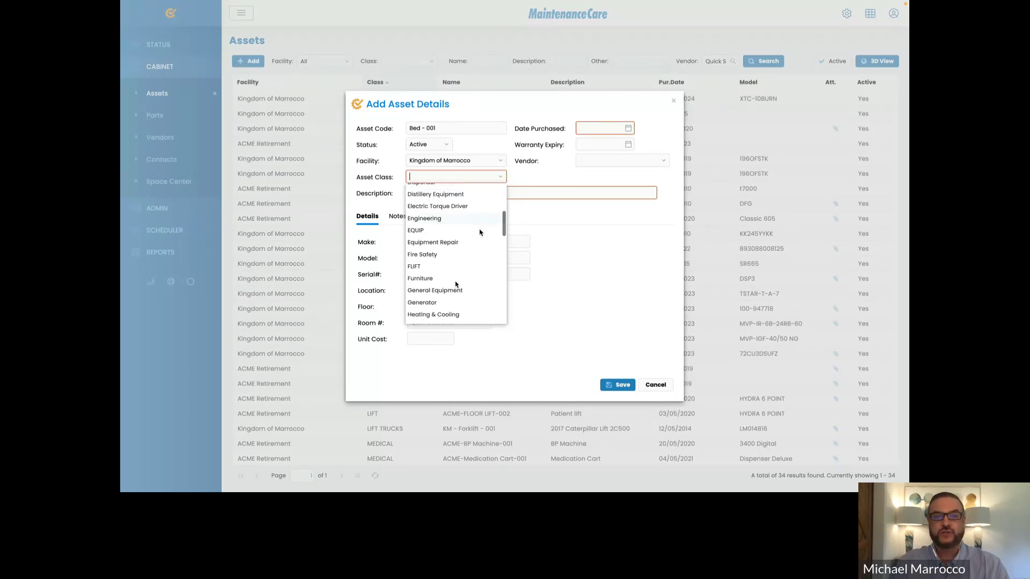
left_click(455, 280)
Enter "Bed with wheels and rails" as the asset's description.
key("Tab")
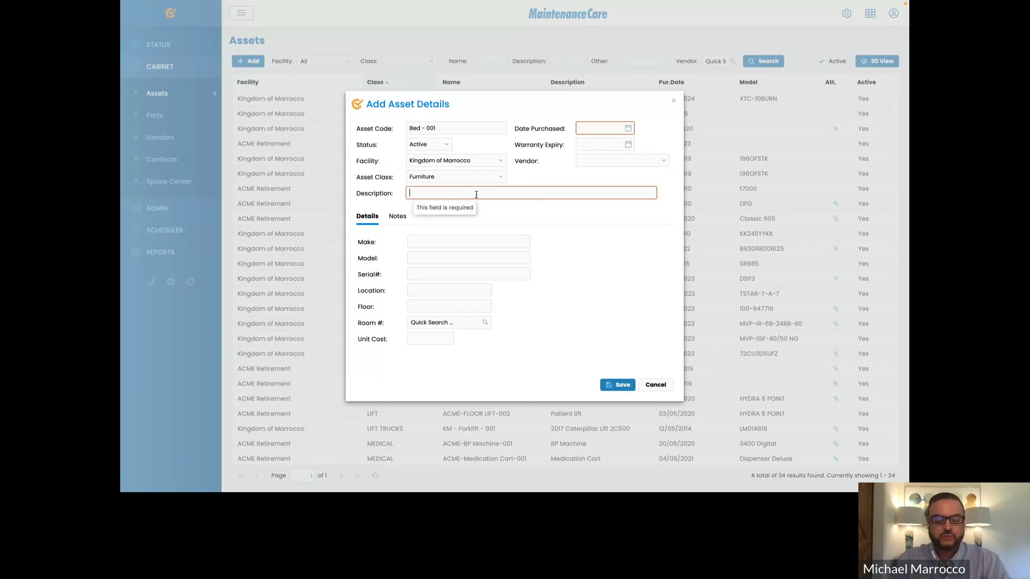
type("Bed")
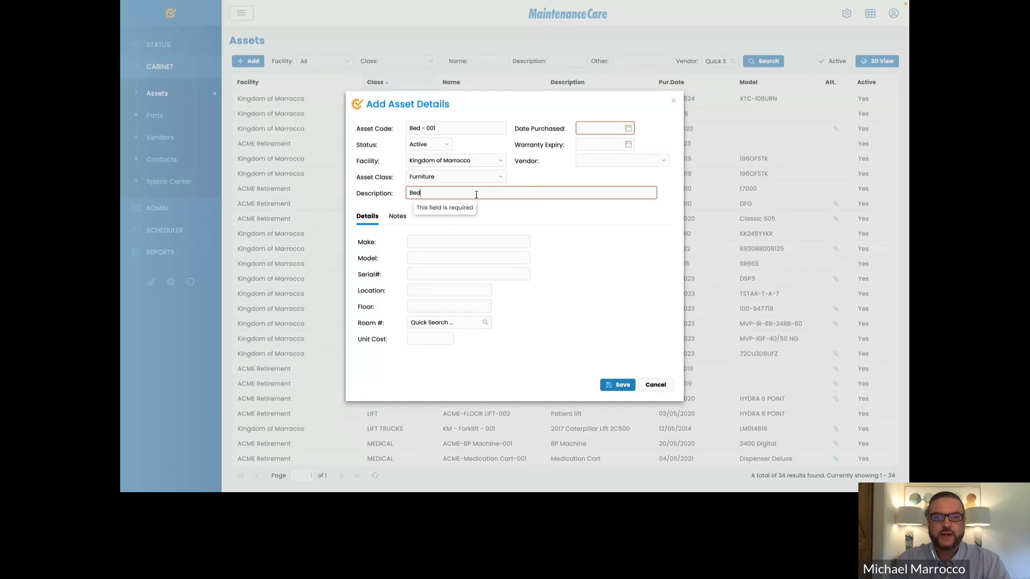
type(" with ")
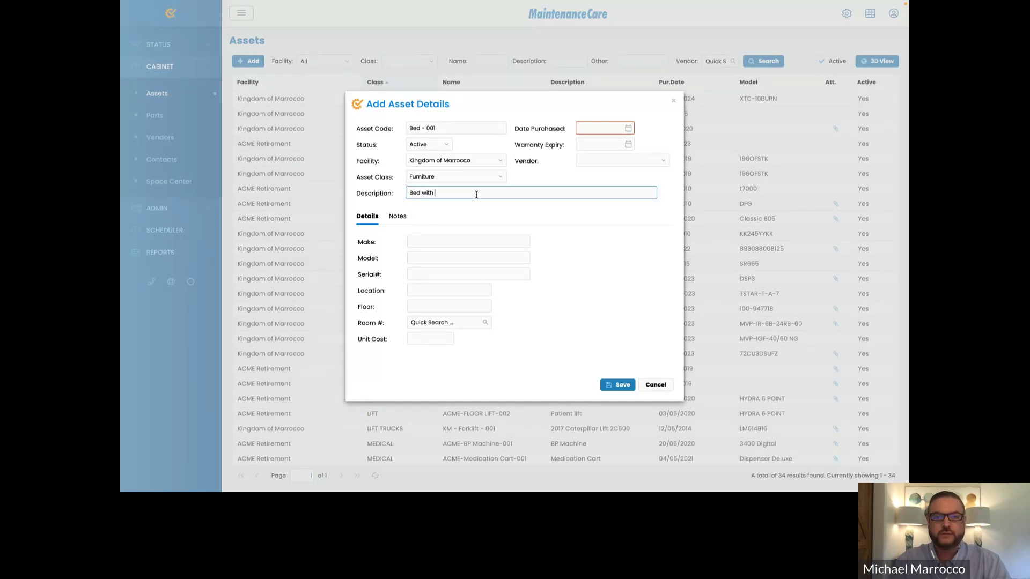
type("wheels o")
type("nd rails")
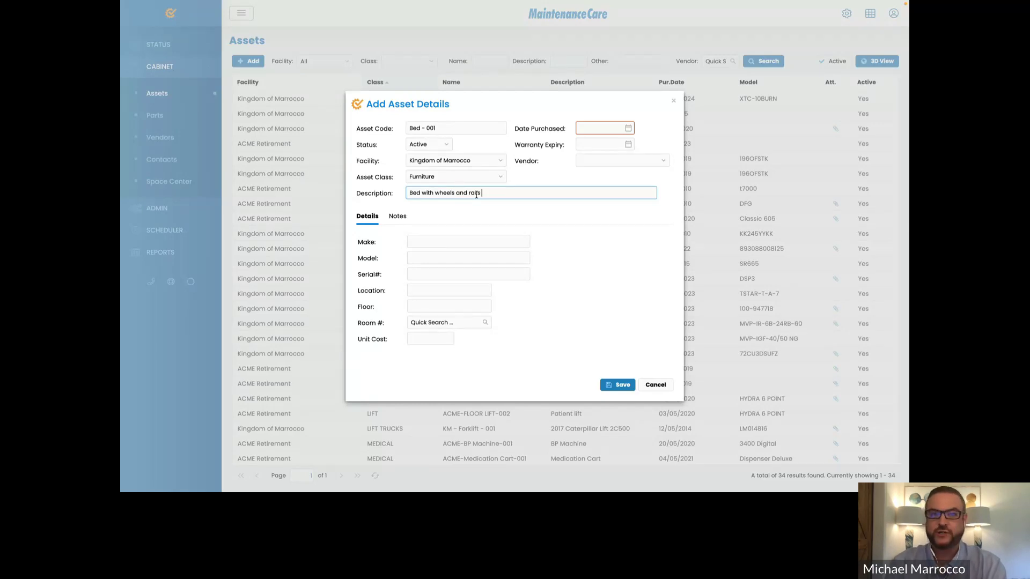
Set the bed asset's purchase date to 12/06/2016.
left_click(627, 132)
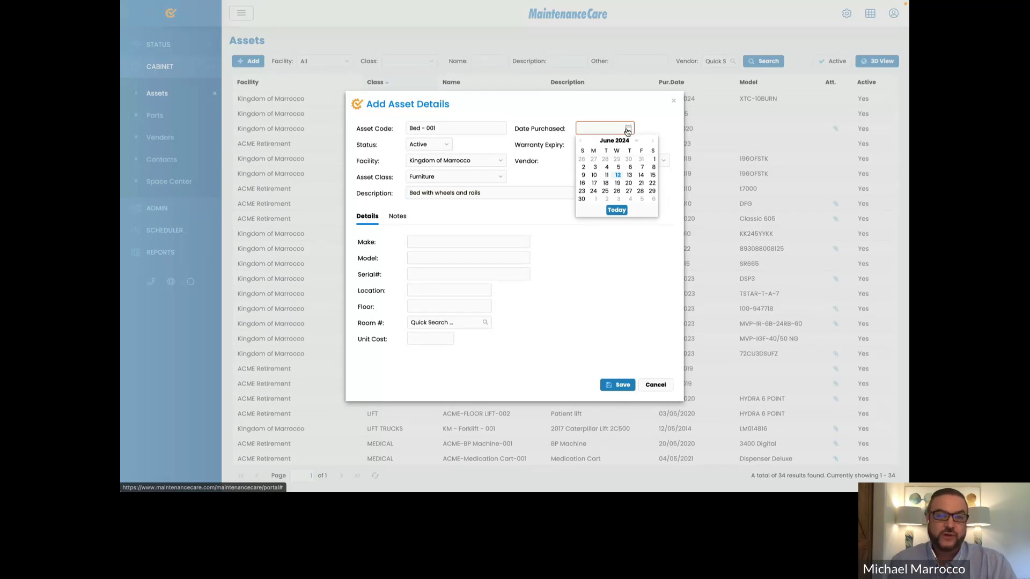
left_click(627, 141)
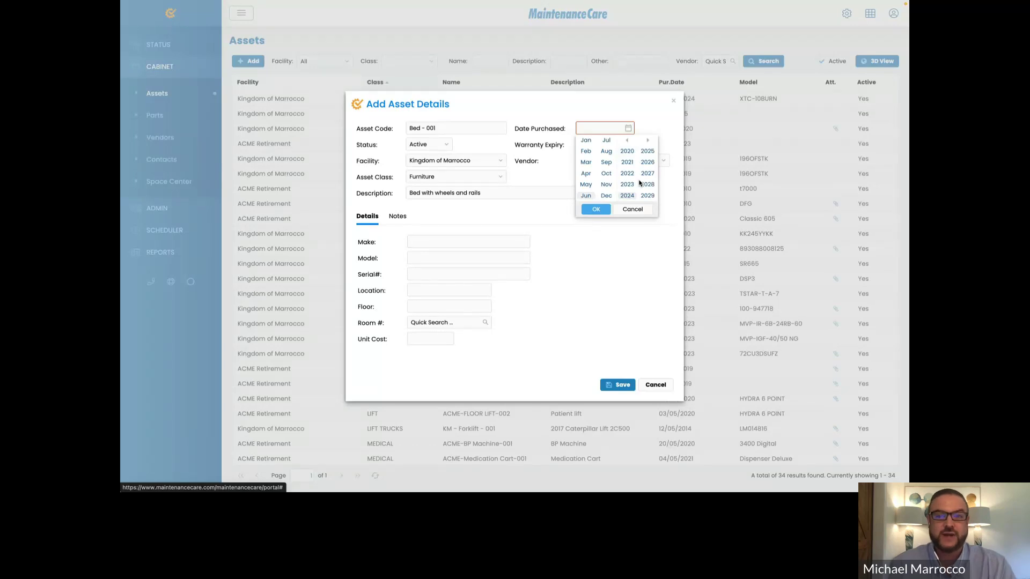
left_click(626, 140)
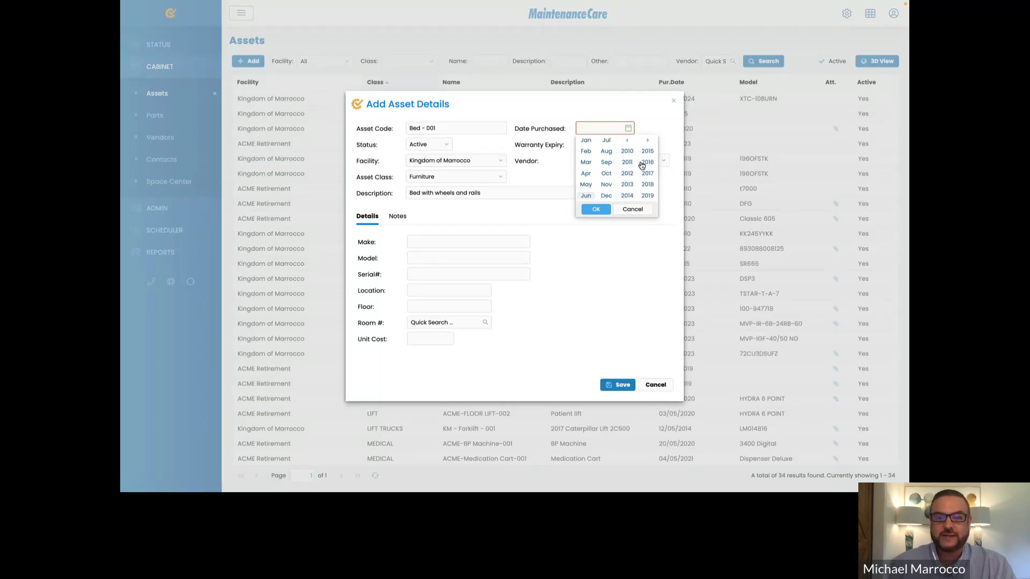
left_click(642, 163)
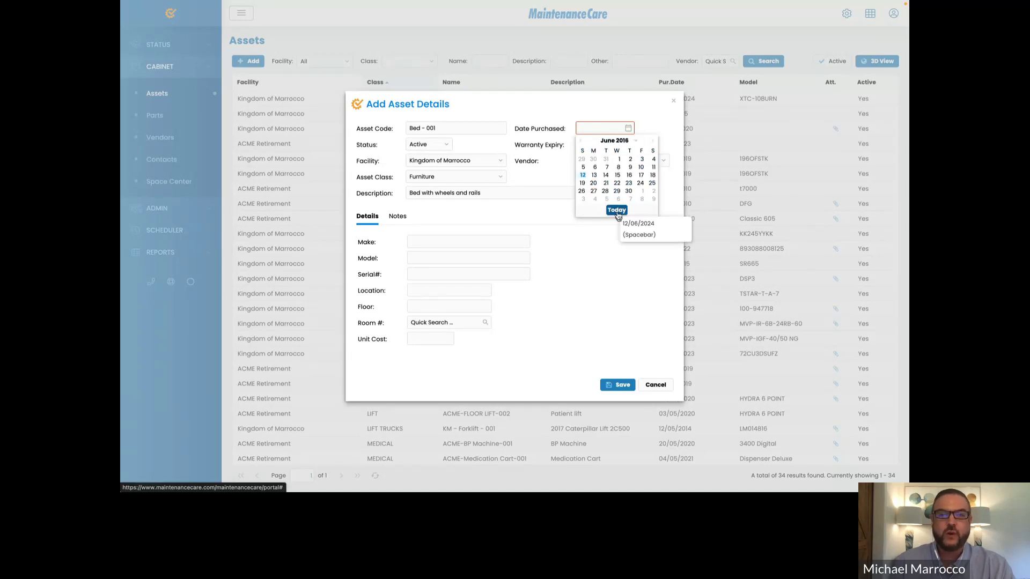
left_click(583, 174)
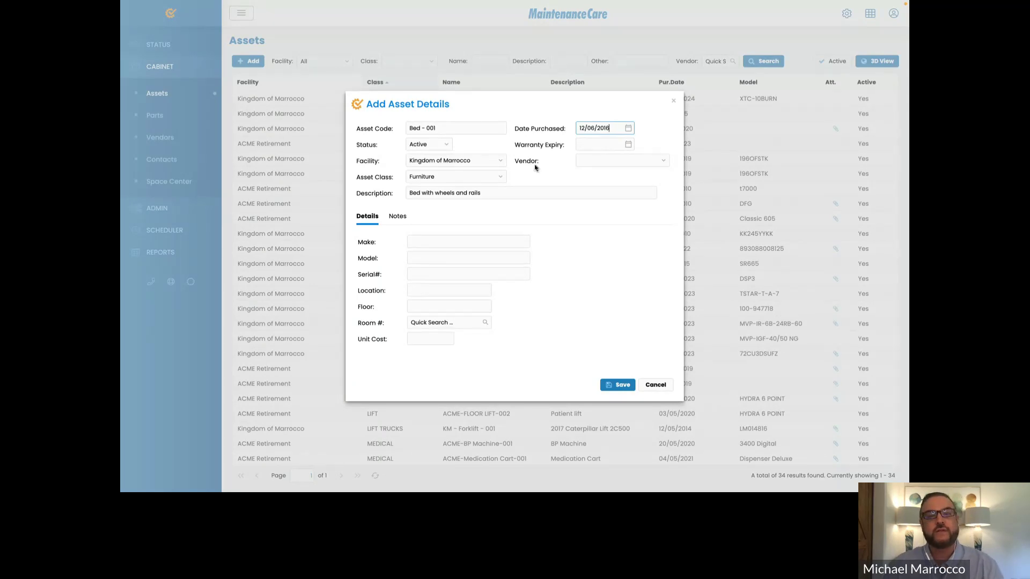
Set the new bed asset's vendor to Michaels Bed Supplies.
left_click(662, 164)
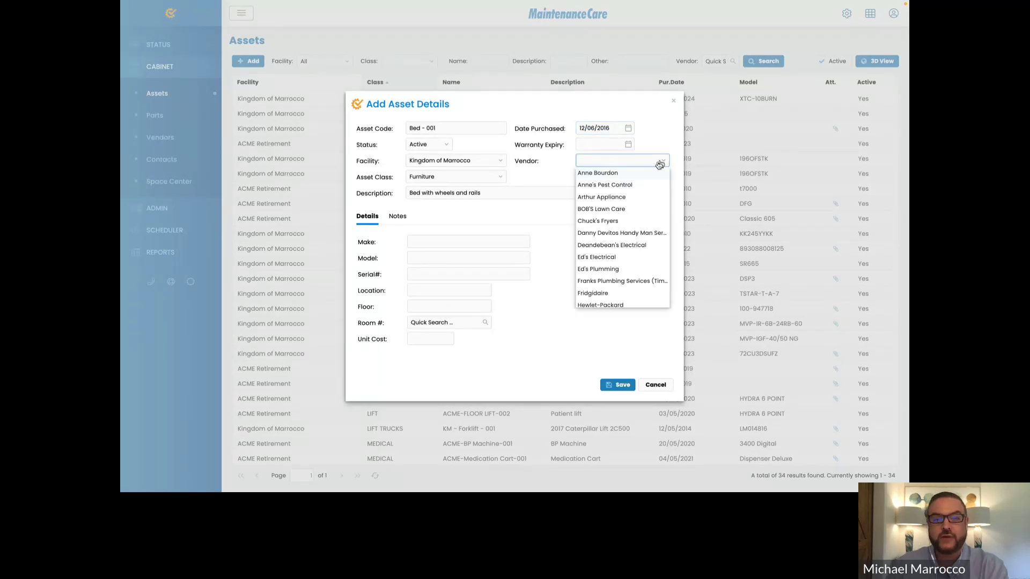
scroll(636, 267, "down", 2)
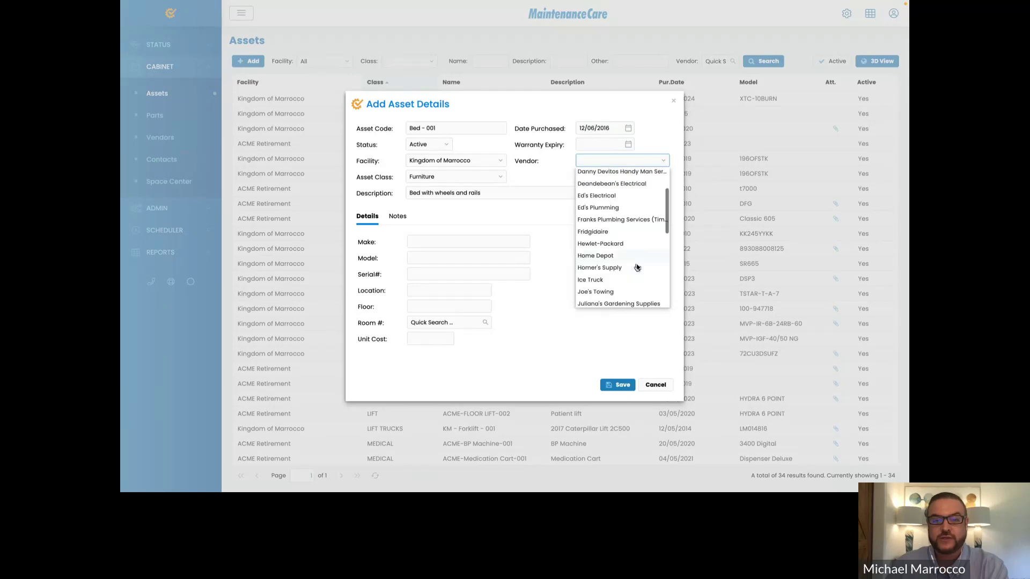
scroll(637, 267, "down", 5)
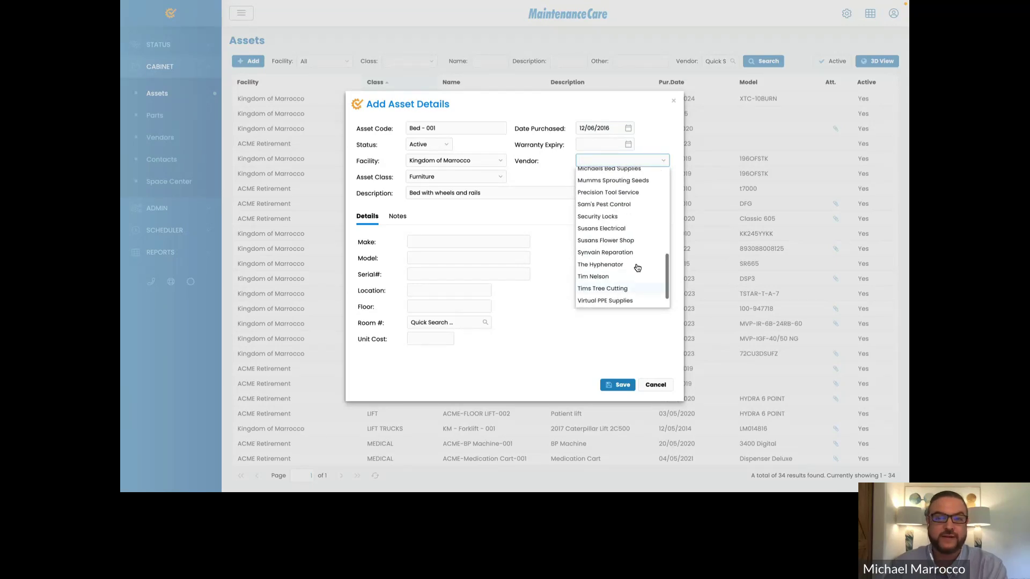
scroll(637, 267, "up", 1)
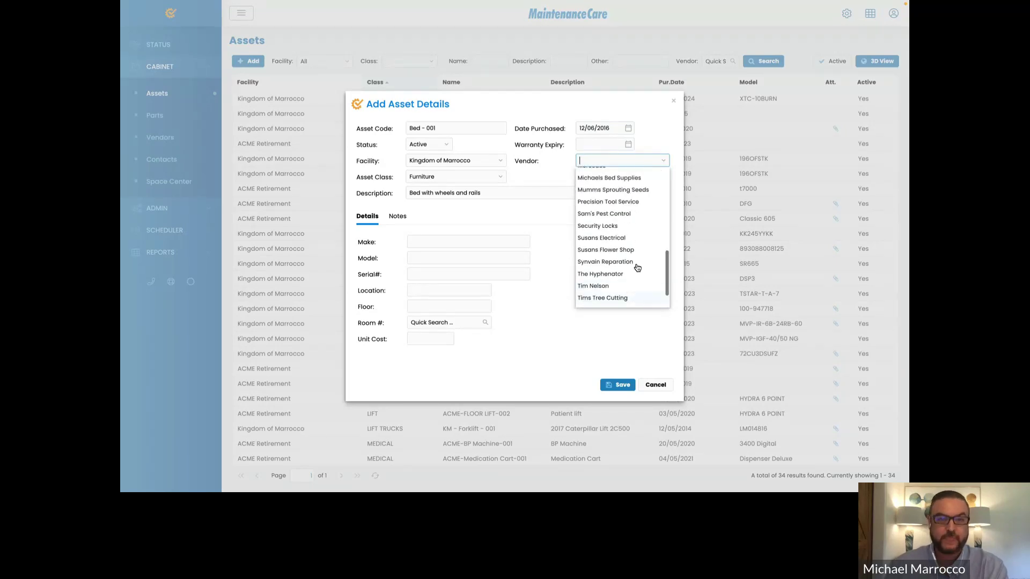
left_click(609, 178)
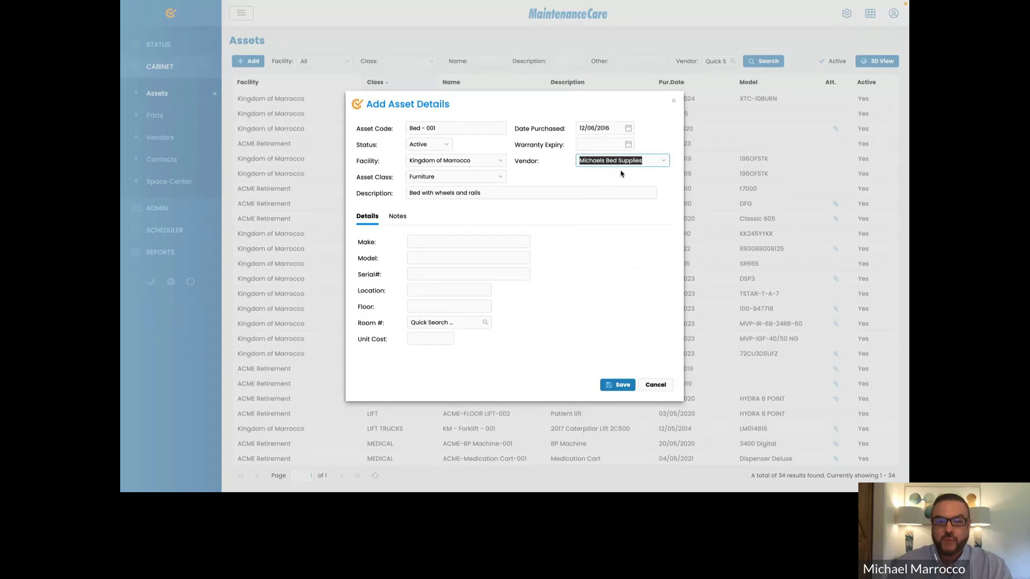
Enter "Bed Bed" as the asset's make and "Bed 8876" as its model.
left_click(416, 243)
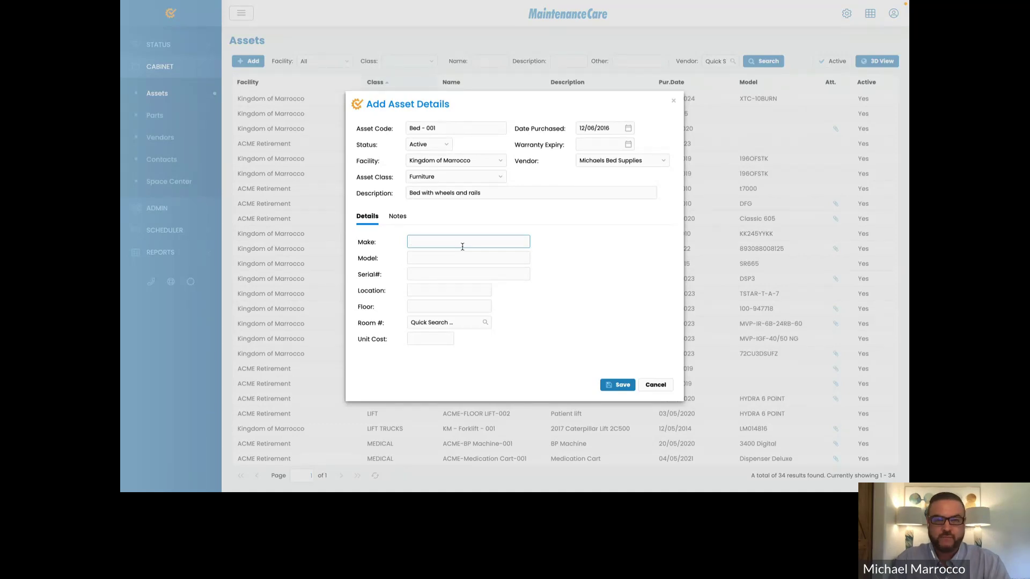
type("Bed Bed")
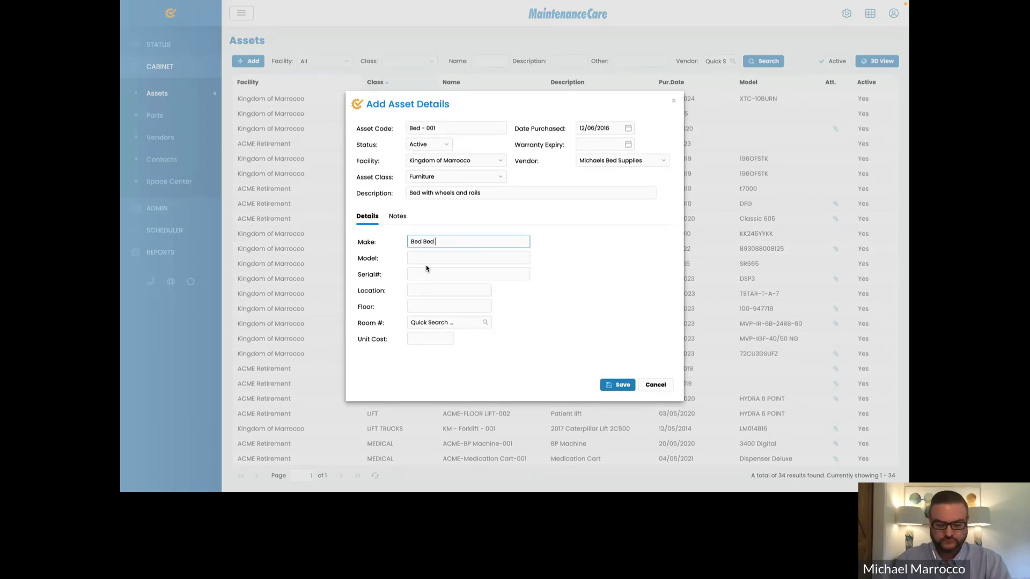
left_click(431, 259)
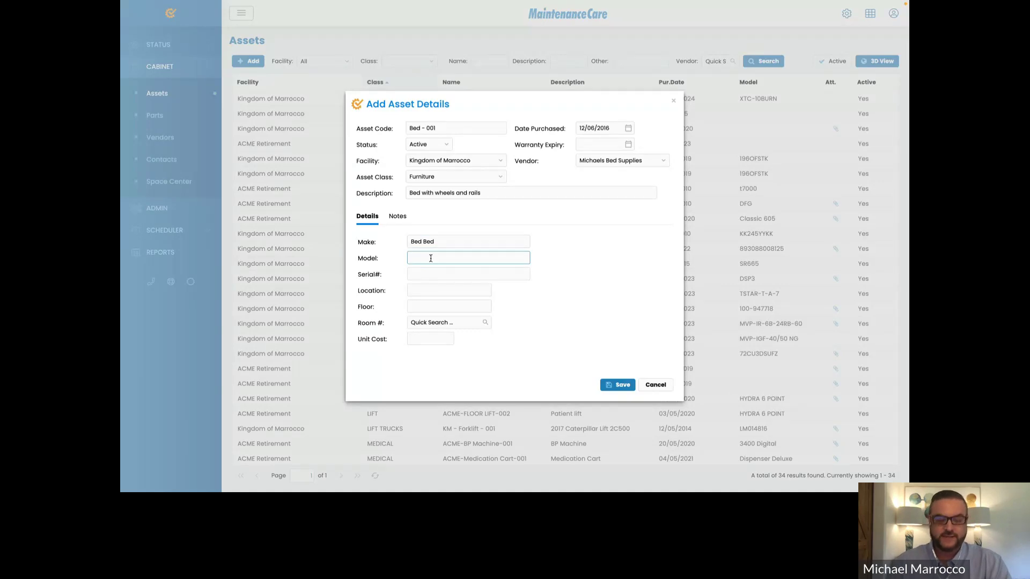
type("Bed 8876")
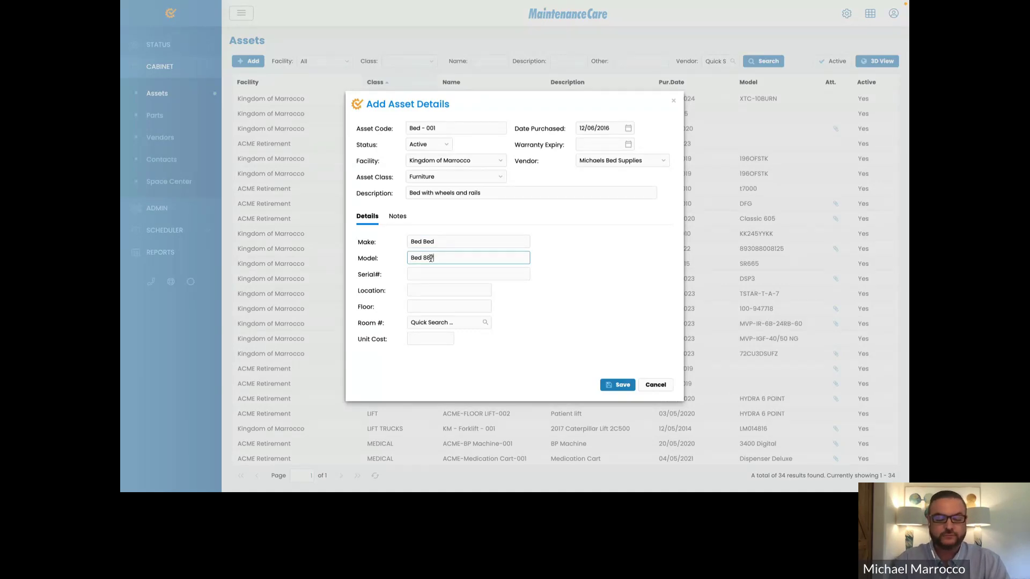
Enter thhr555776# as the bed asset's serial number.
left_click(432, 274)
type("thhr5")
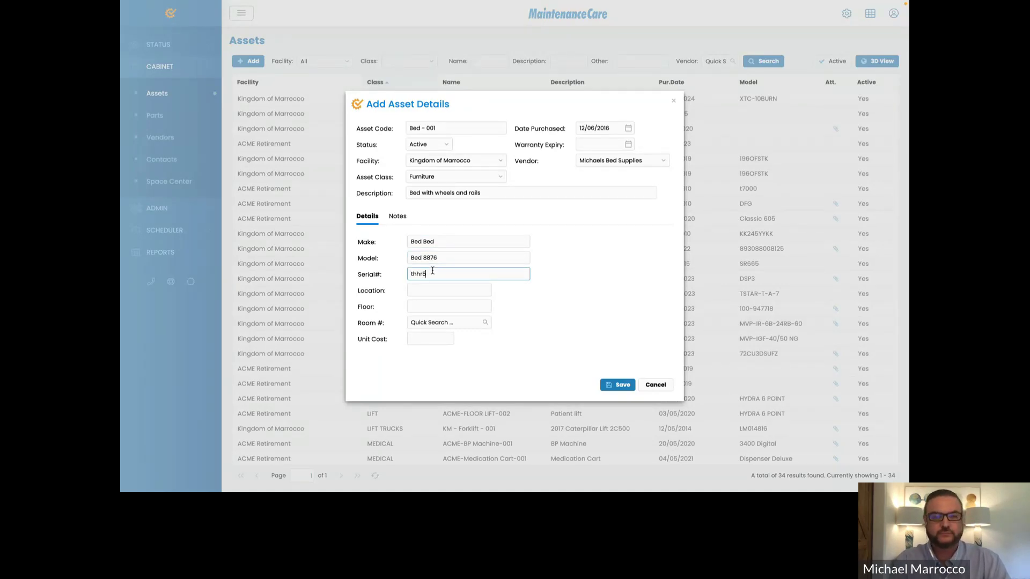
type("5")
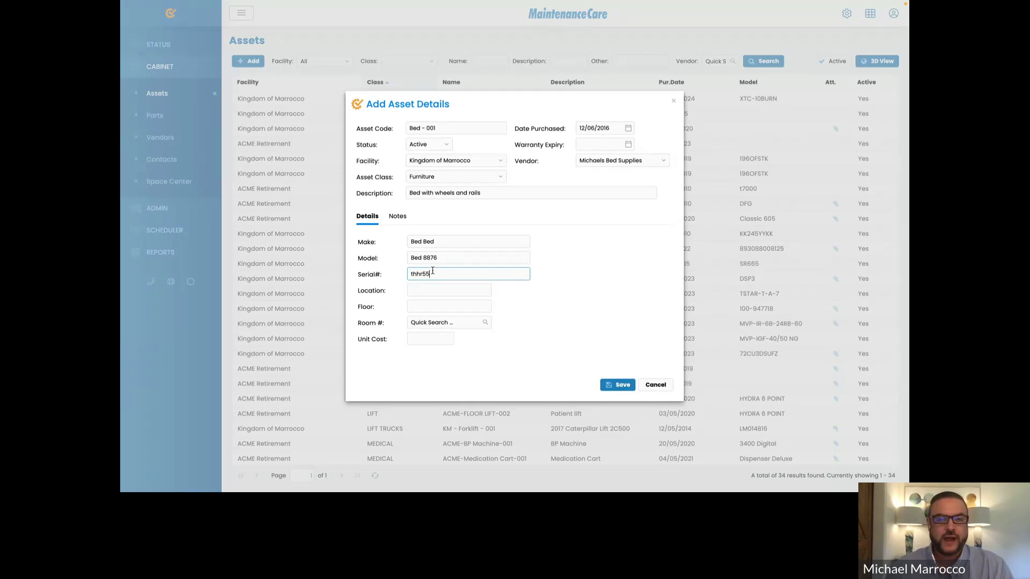
type("5776#")
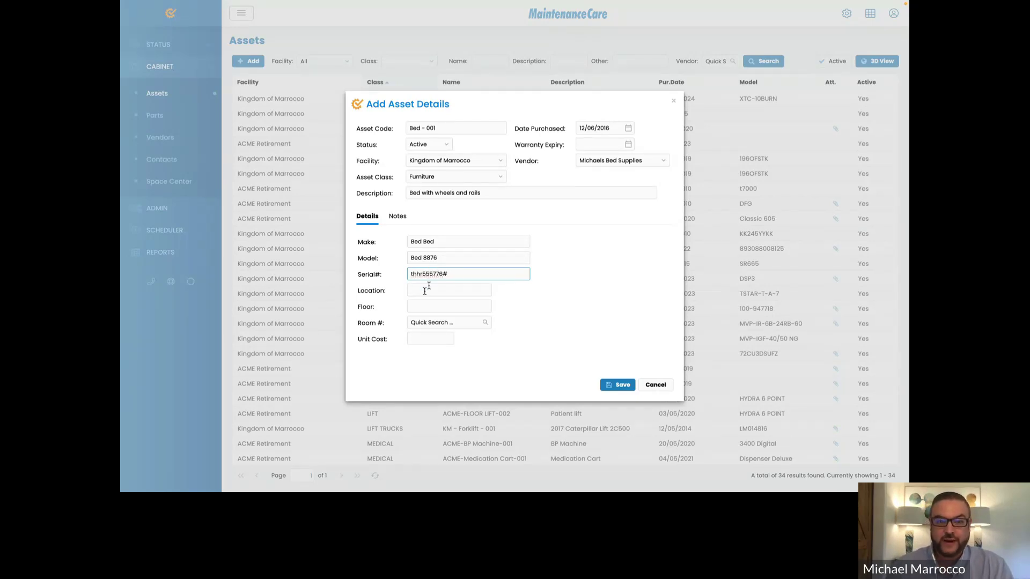
Assign the bed asset to room 201, the Guest Room.
left_click(430, 289)
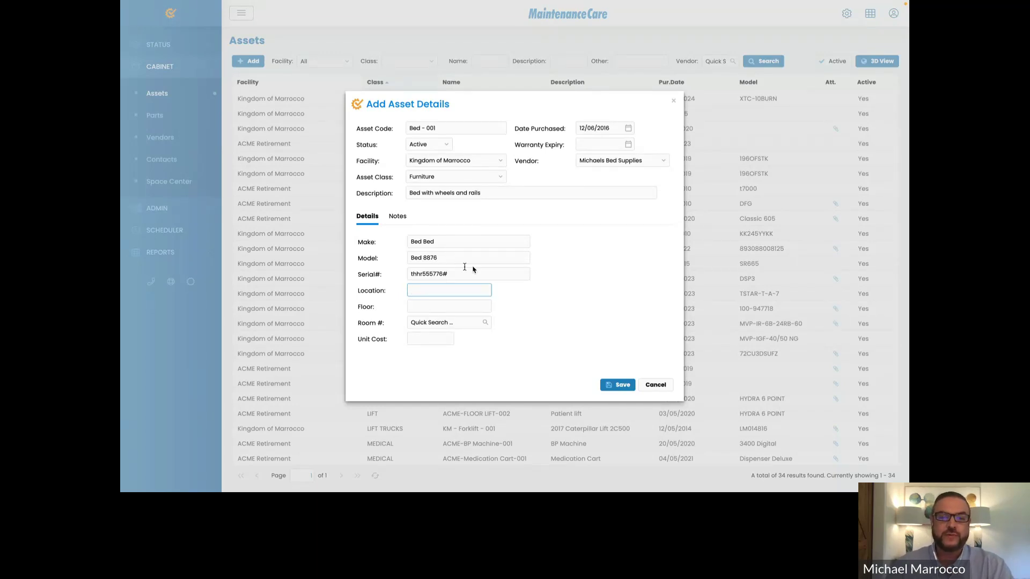
left_click(440, 321)
type("2")
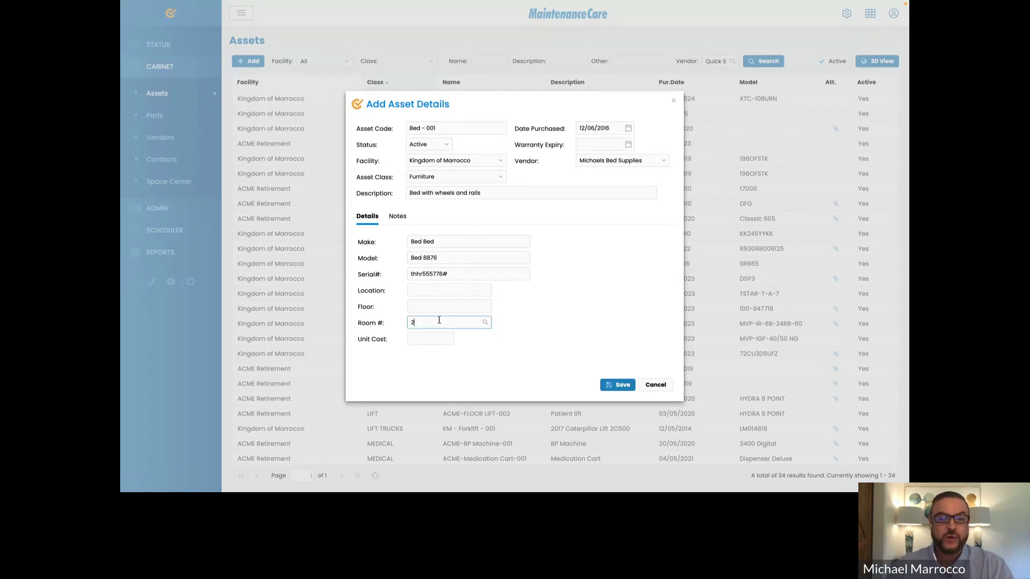
type("01")
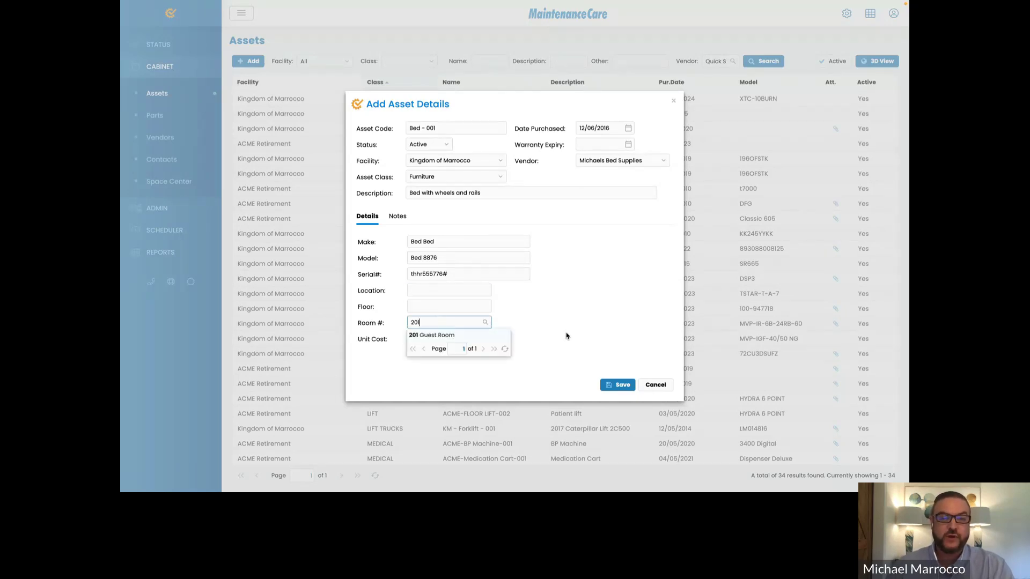
key("Return")
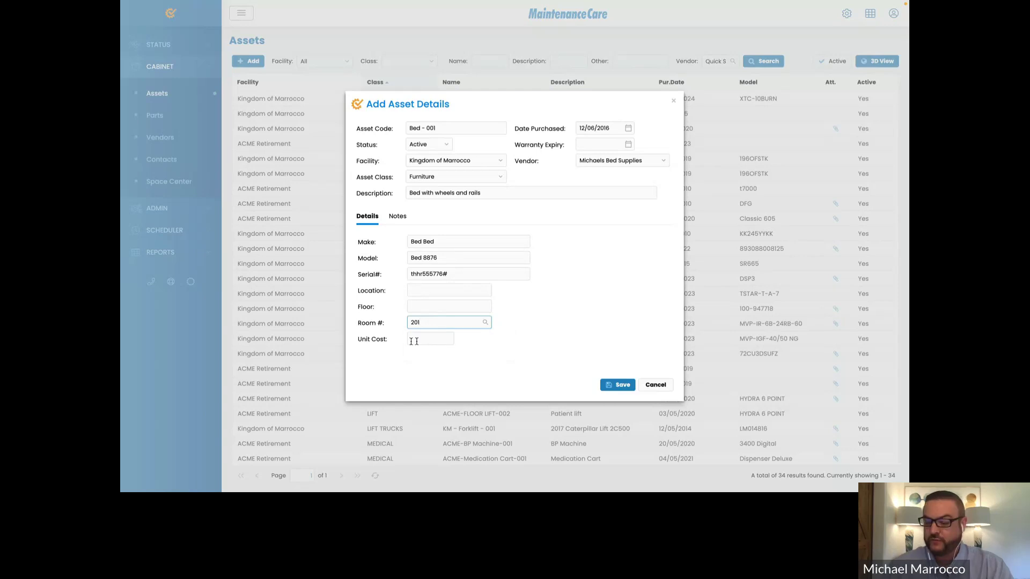
Set the bed asset's unit cost to 1100 and save the new asset.
left_click(423, 341)
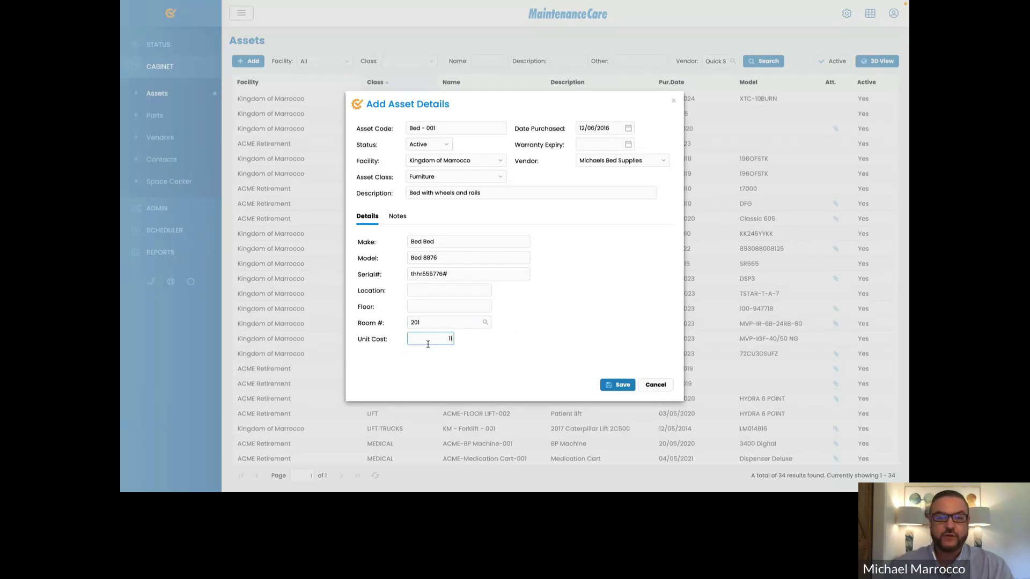
type("1100")
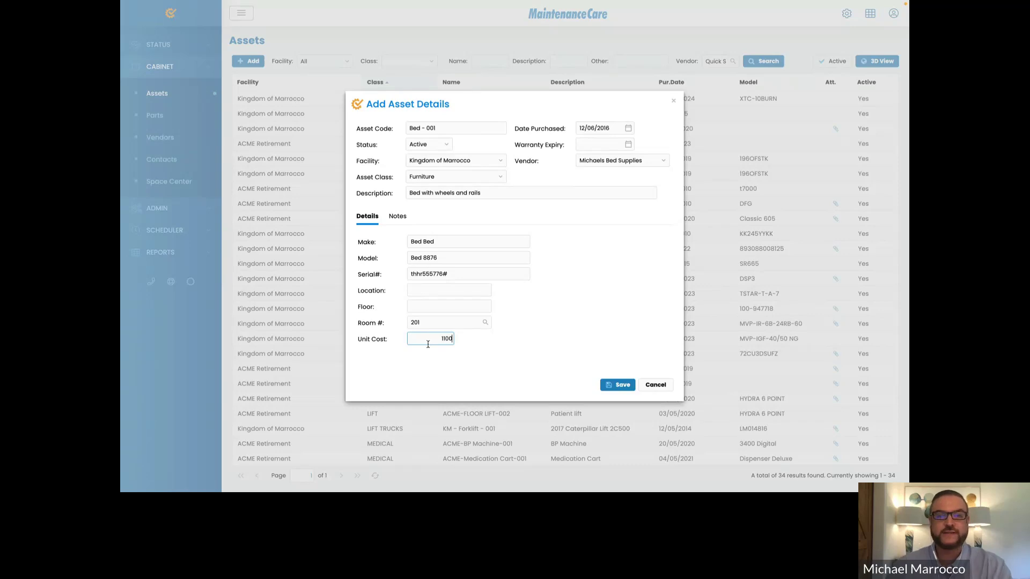
left_click(616, 385)
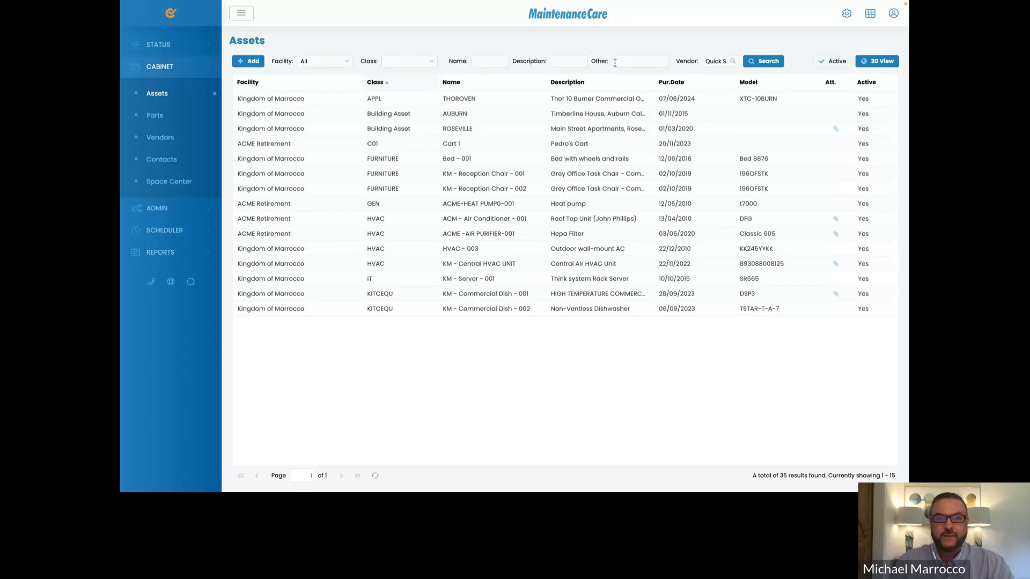
Search the assets by name for "bed" and open the Bed - 001 record.
left_click(496, 62)
type("bed")
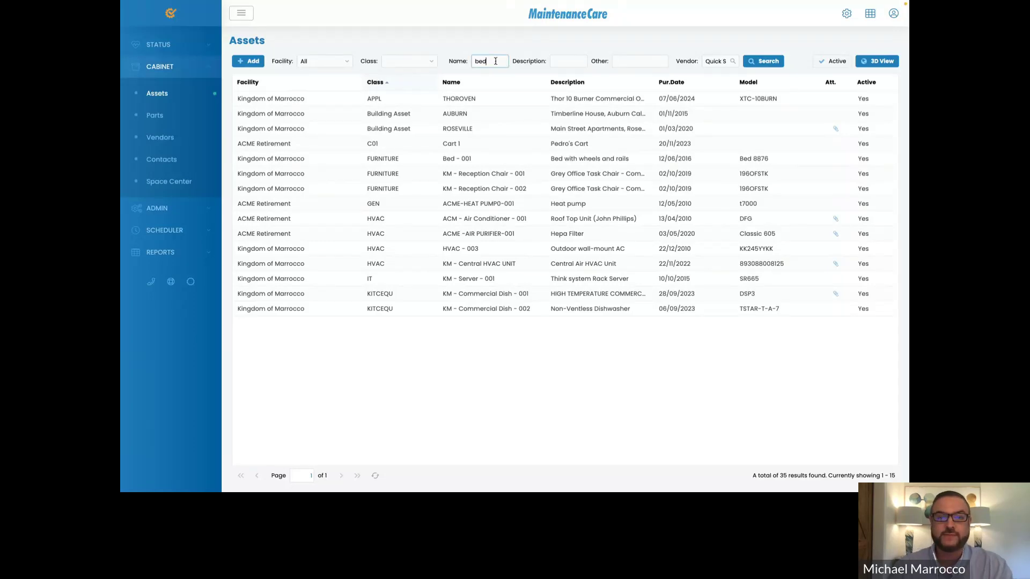
key("Return")
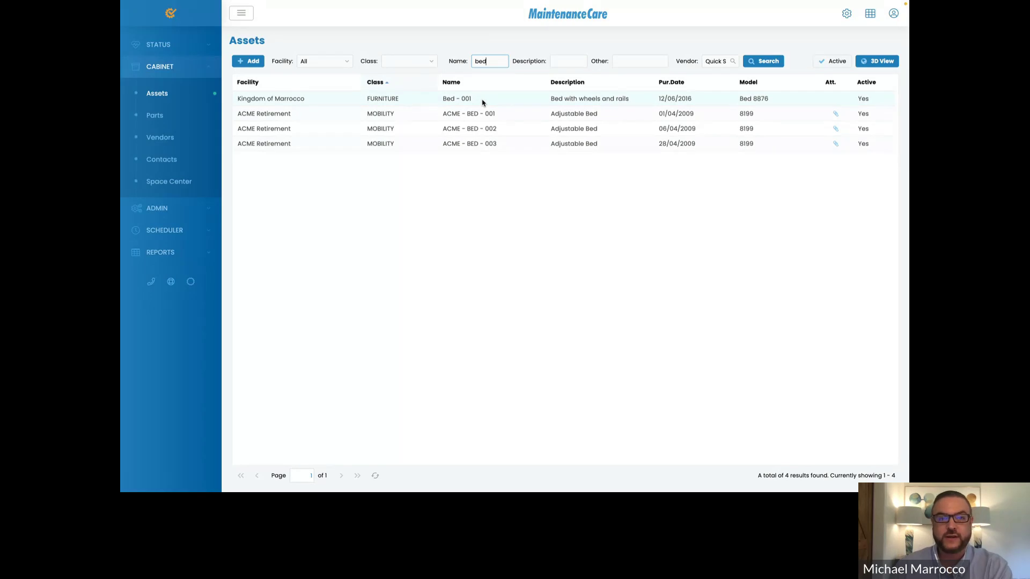
left_click(482, 101)
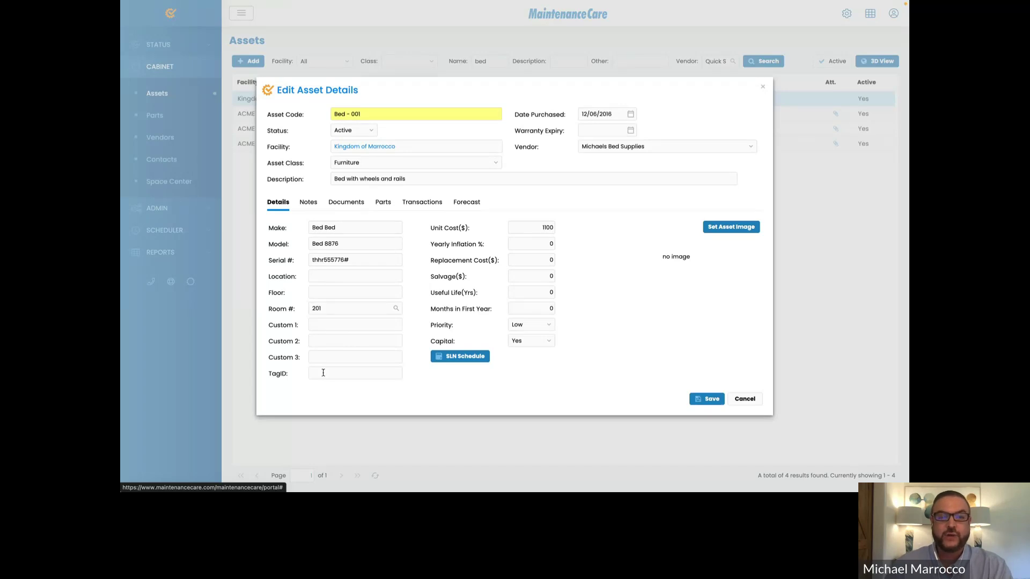
Review the Bed - 001 asset's notes, documents, linked parts and forecast information.
left_click(309, 203)
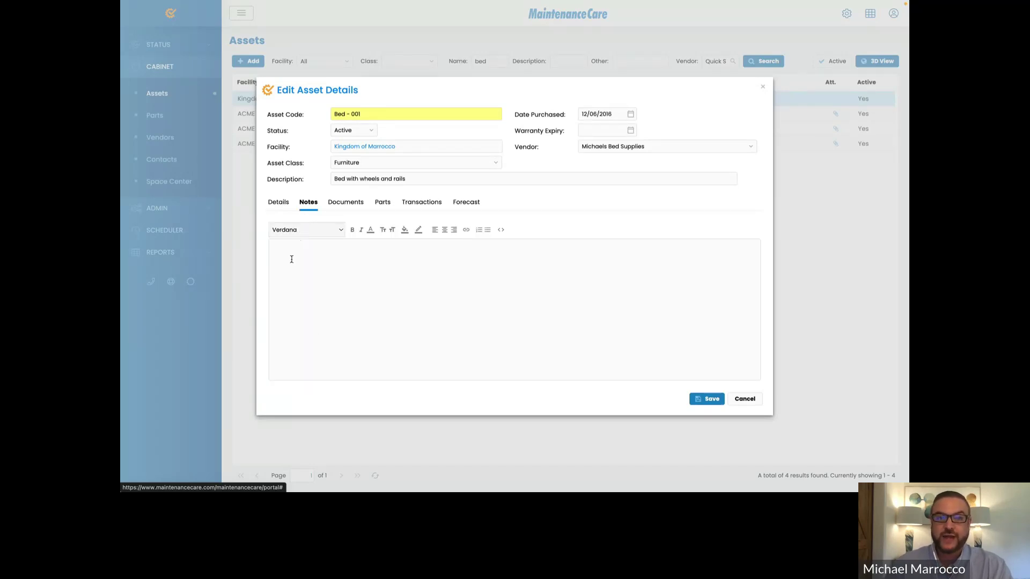
left_click(348, 205)
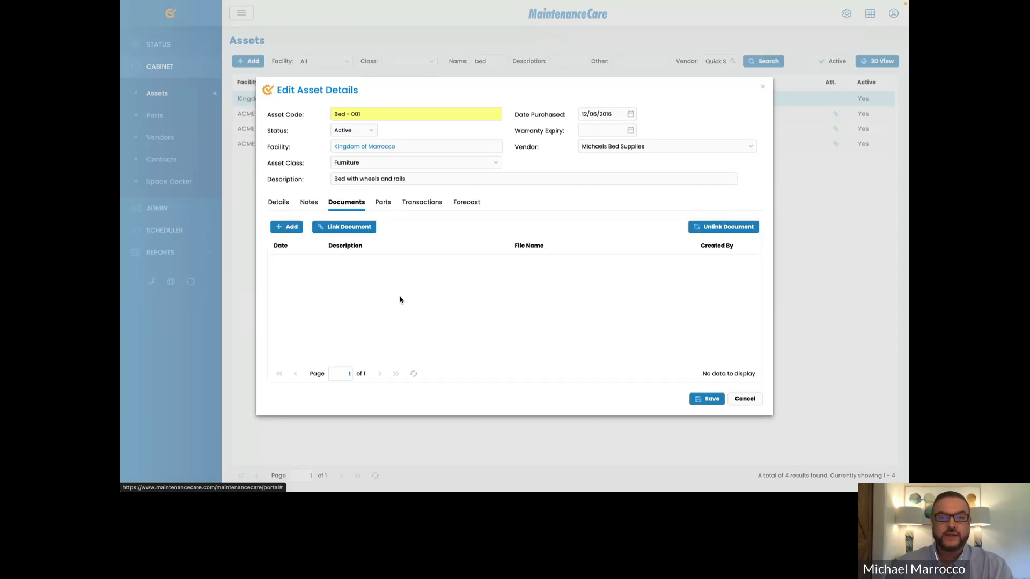
left_click(384, 206)
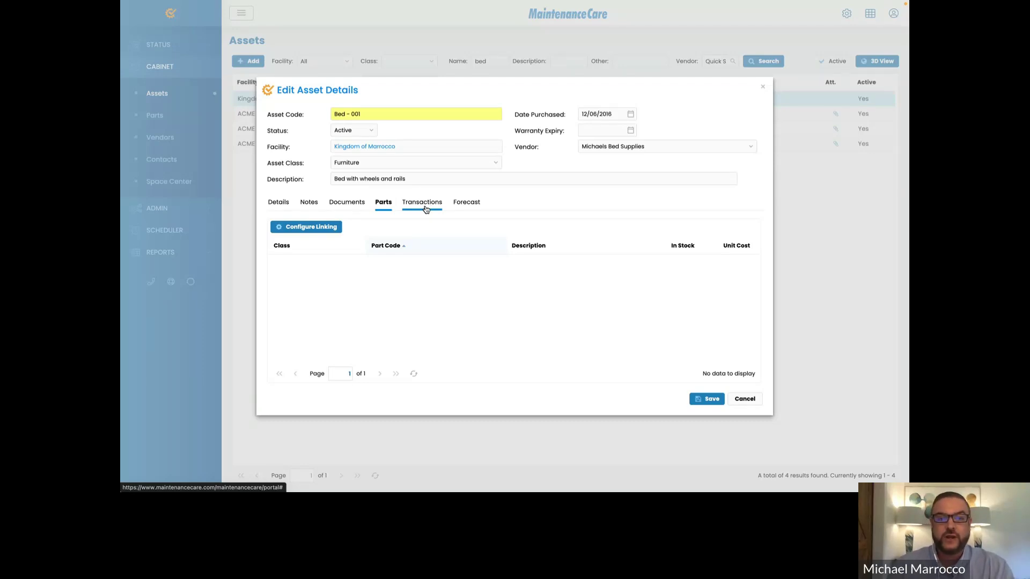
left_click(466, 202)
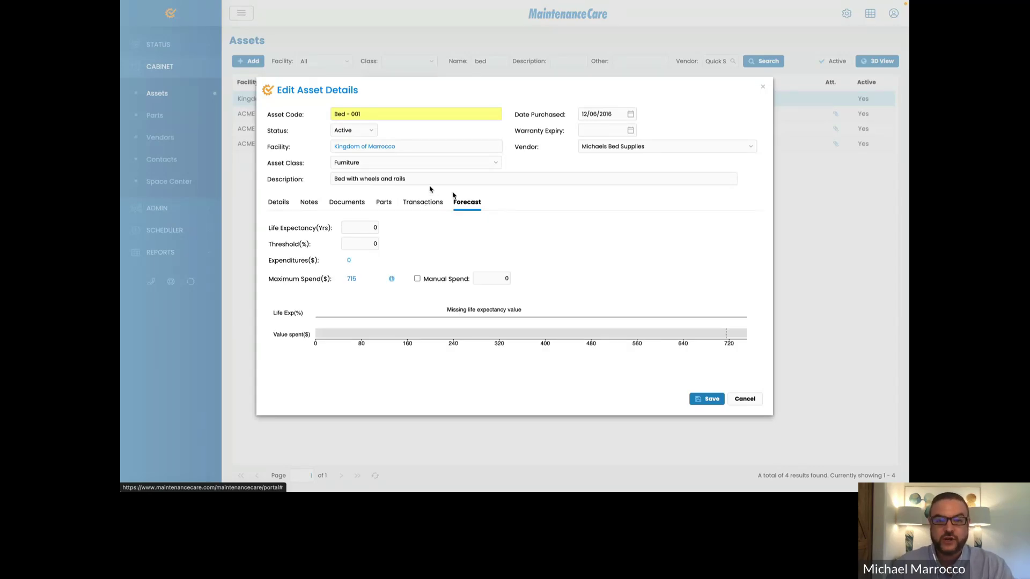
Set the bed asset's yearly inflation to 3% and its useful life to 10 years.
left_click(285, 203)
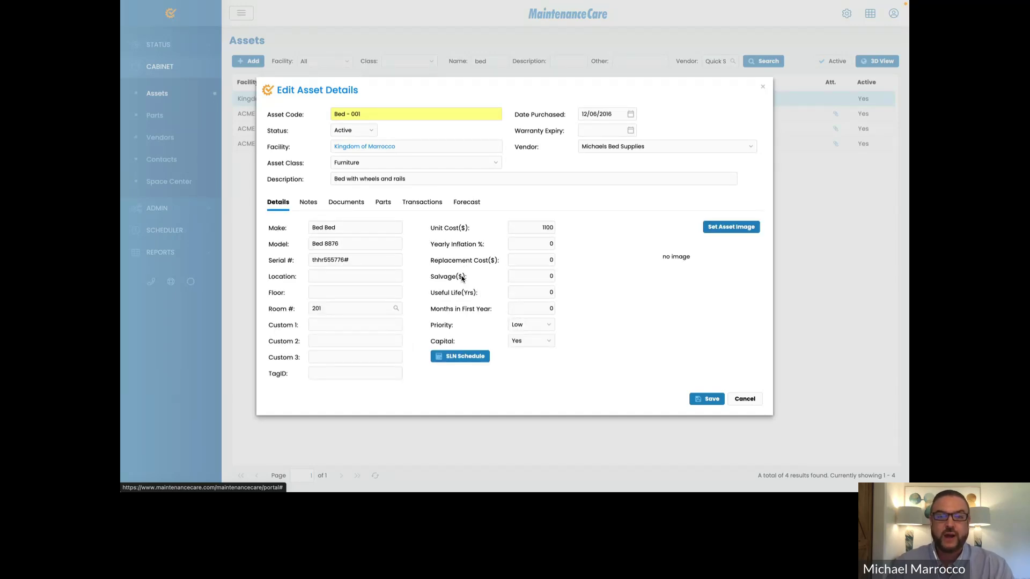
left_click(536, 243)
type("3")
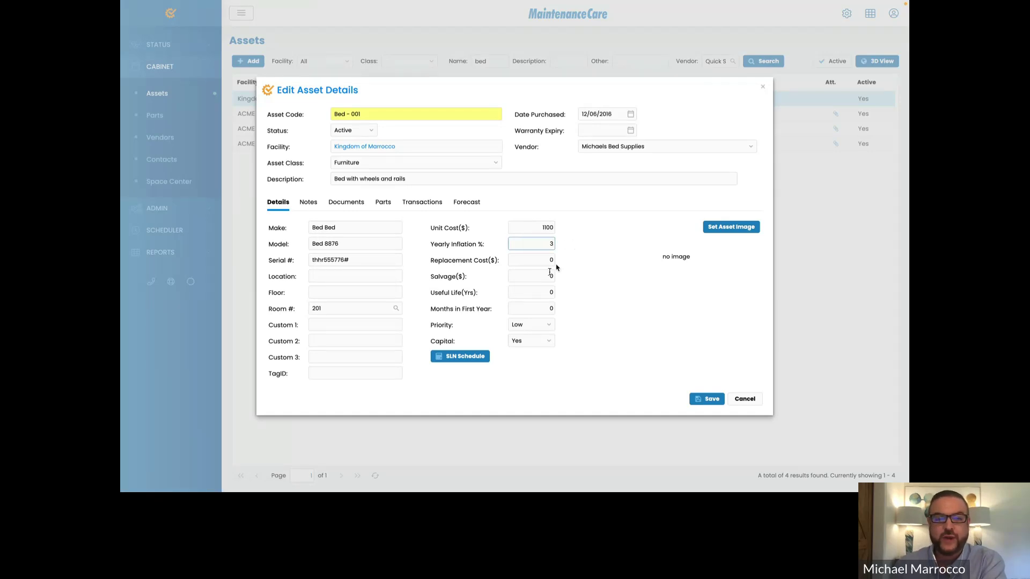
left_click(545, 291)
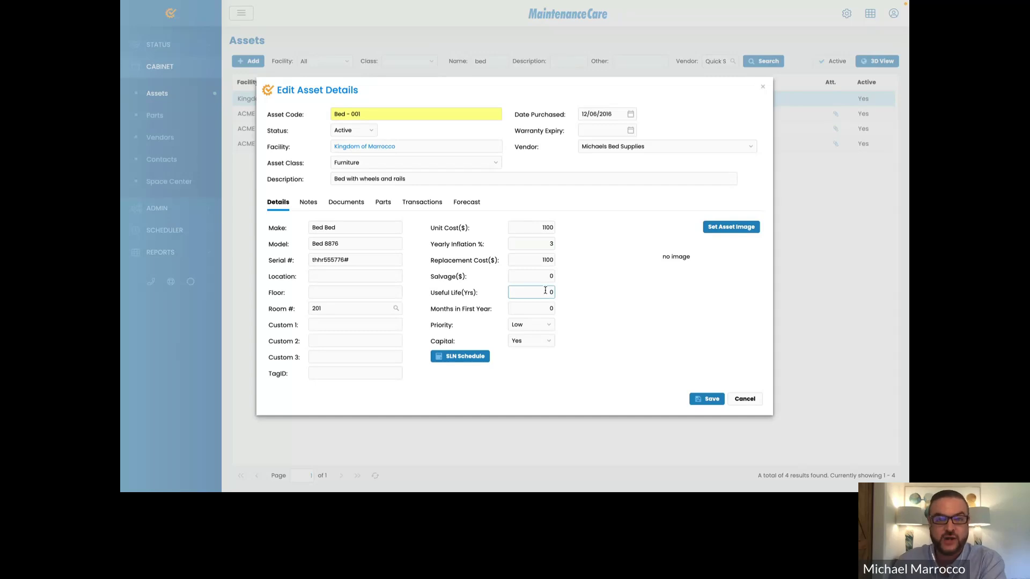
type("1")
left_click(562, 271)
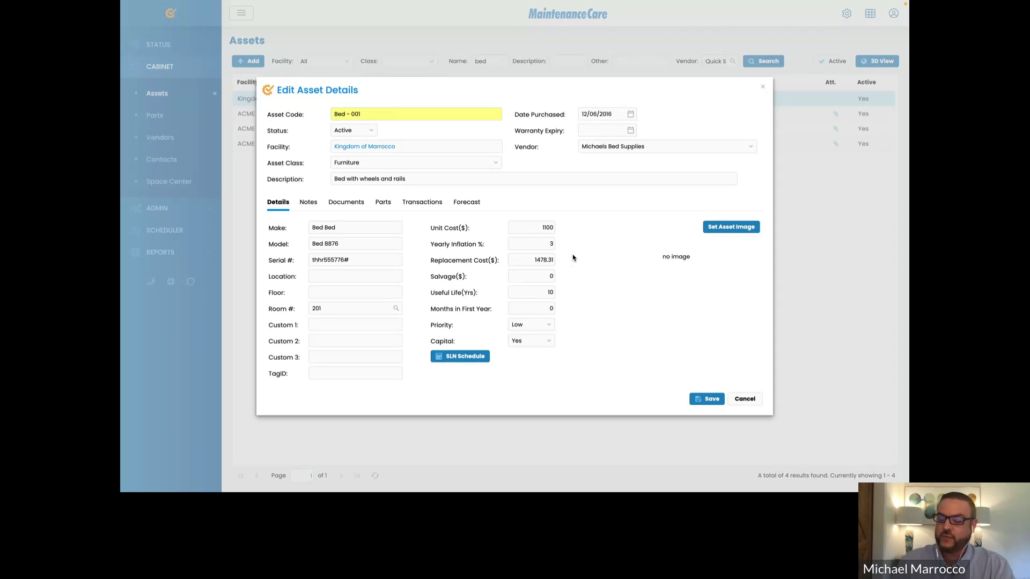
Set the bed asset's salvage value to $100 and review its straight-line depreciation schedule.
left_click(554, 276)
type("100")
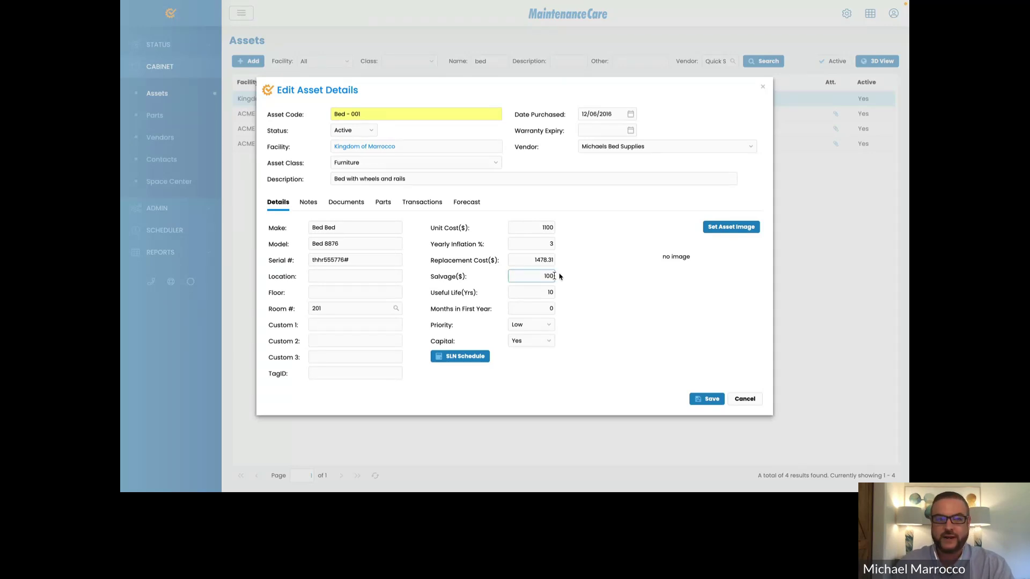
left_click(583, 269)
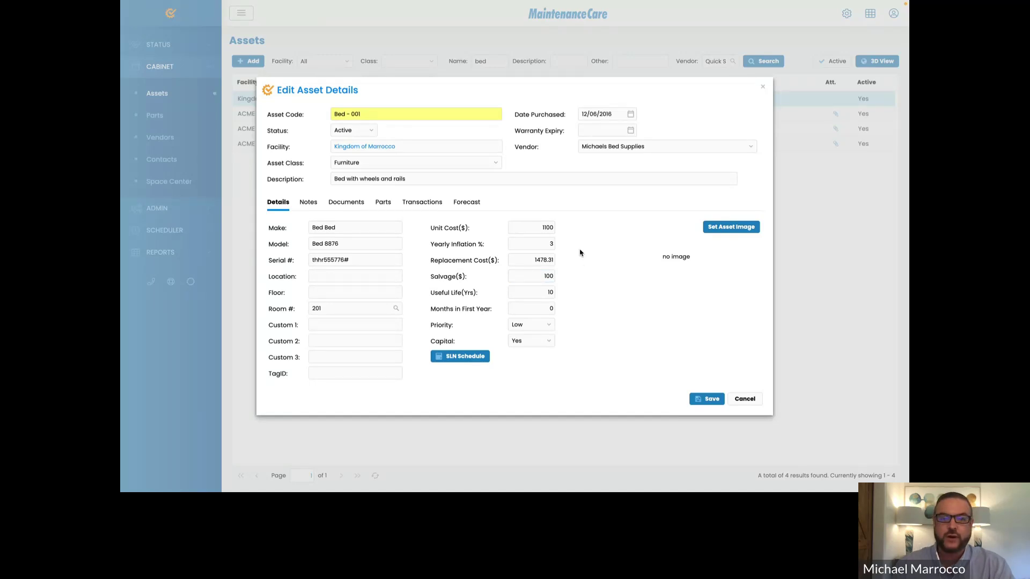
left_click(457, 357)
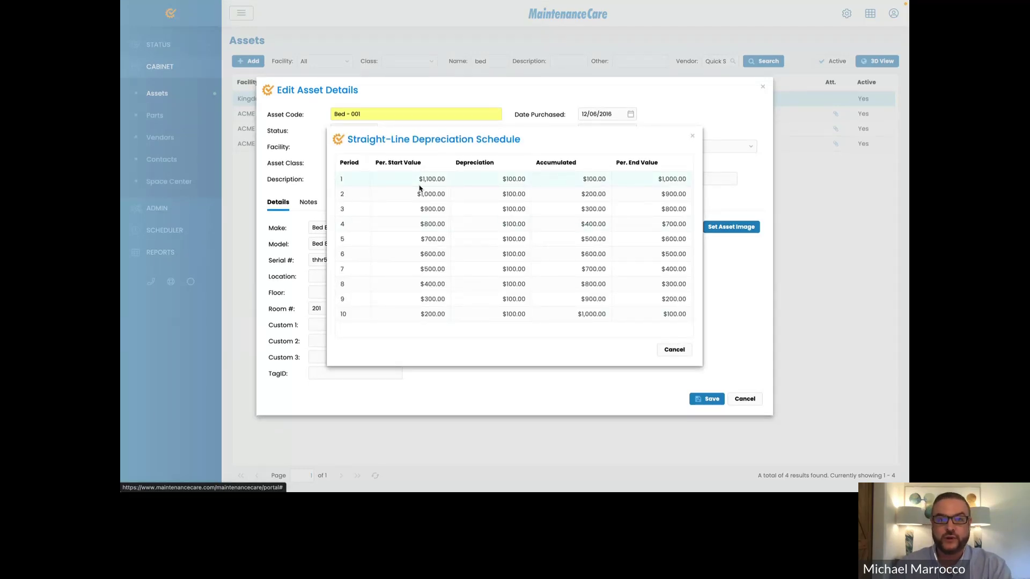
left_click(691, 138)
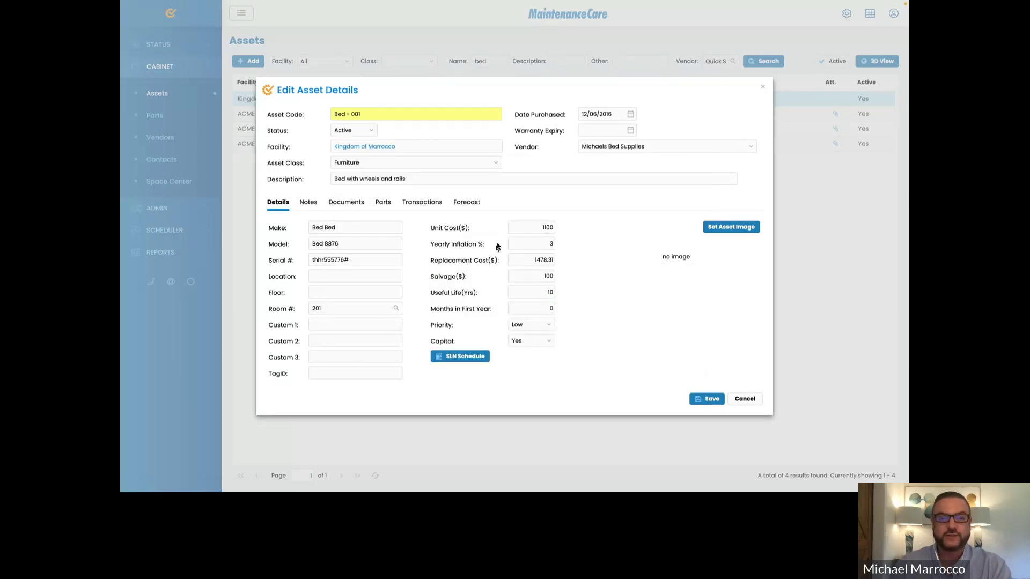
Try a life expectancy of 10 years in the bed asset's forecast and close the record without saving.
left_click(472, 207)
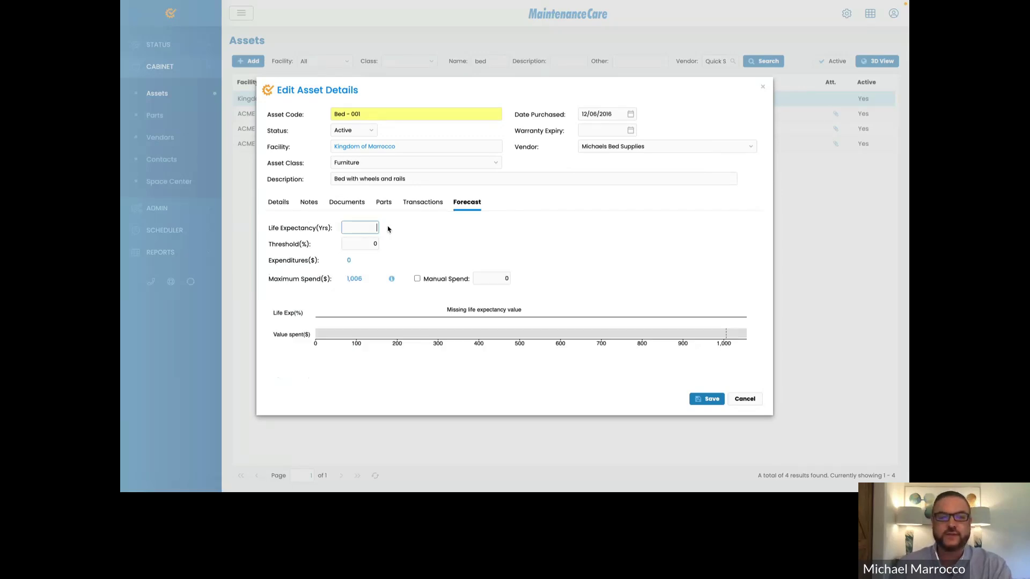
type("1")
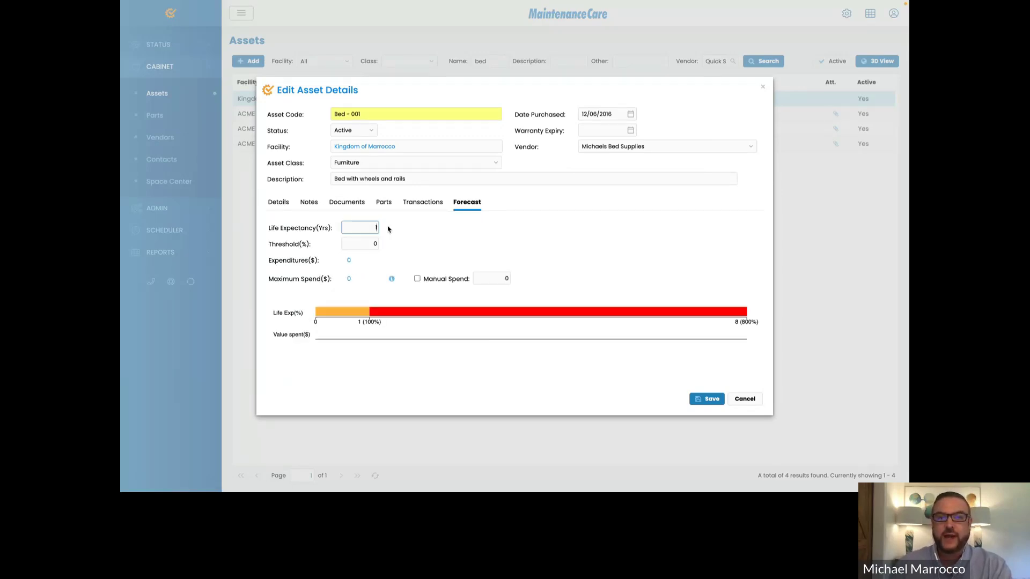
type("0")
left_click(432, 232)
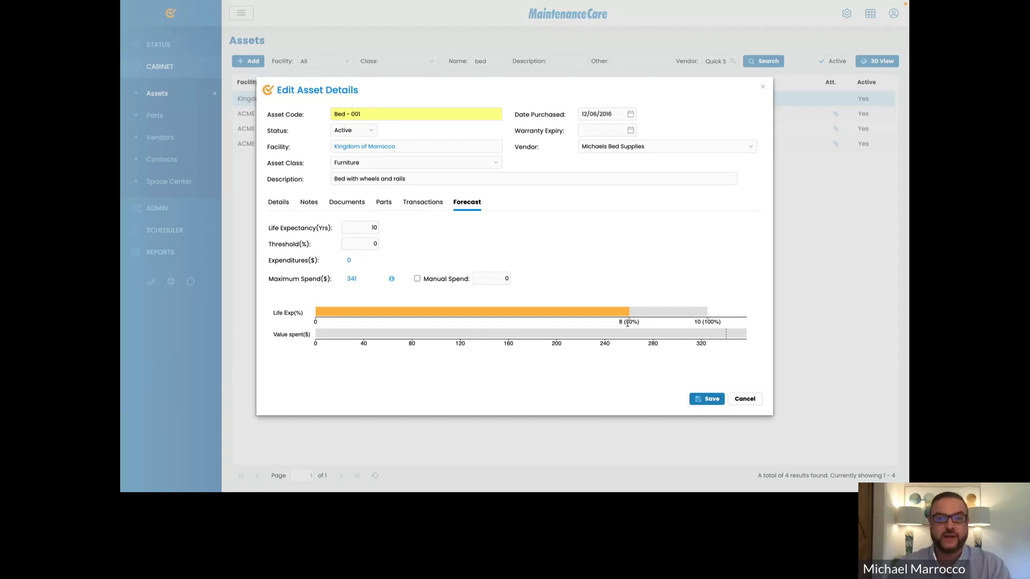
left_click(764, 89)
Start a new task in the task list for the Kingdom of Marrocco facility.
left_click(159, 45)
left_click(155, 71)
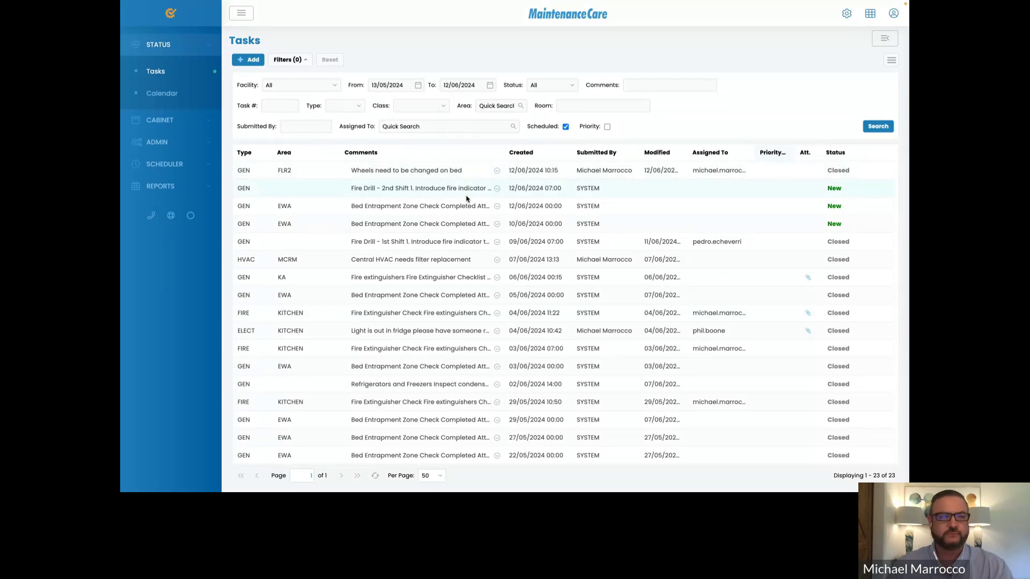
left_click(251, 52)
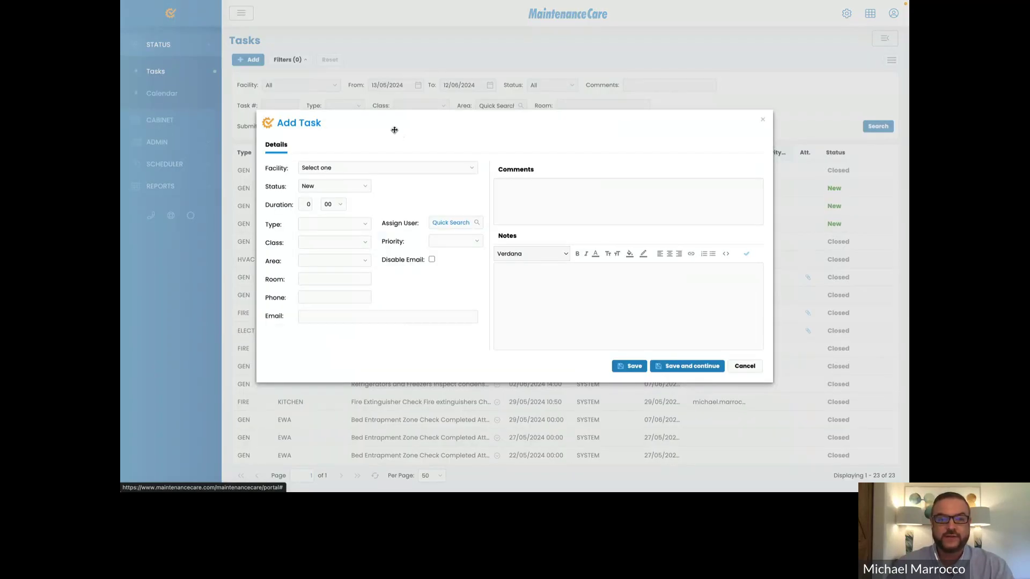
left_click(349, 168)
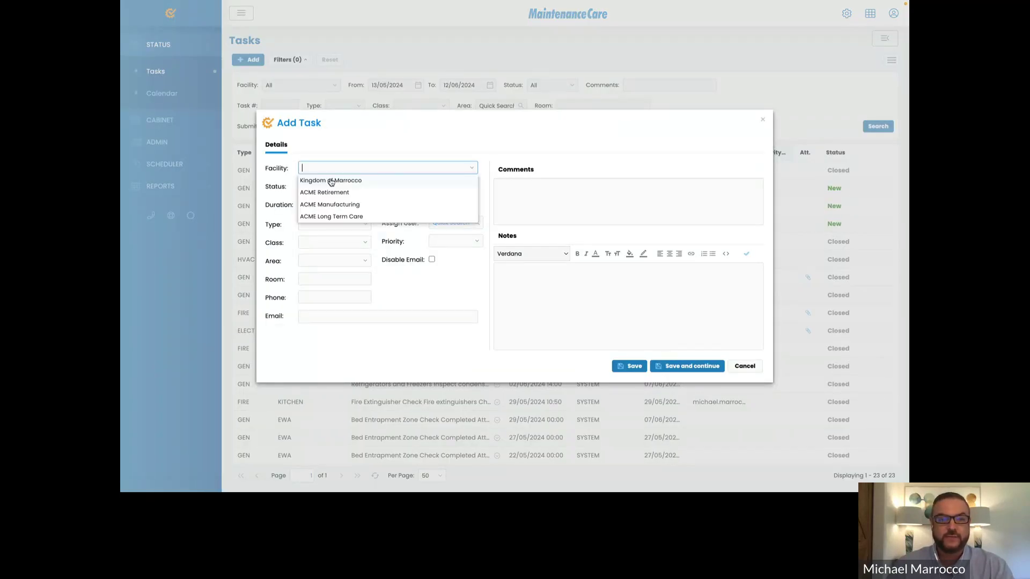
left_click(331, 180)
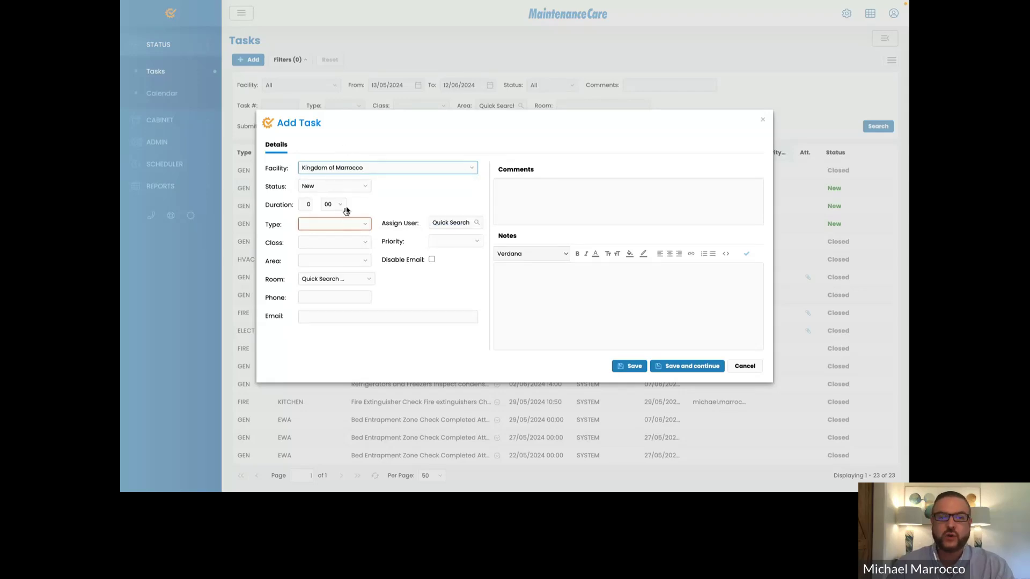
Set the task's type to Equipment Repair, class to Project, area to Floor 2 and room to 201.
left_click(369, 224)
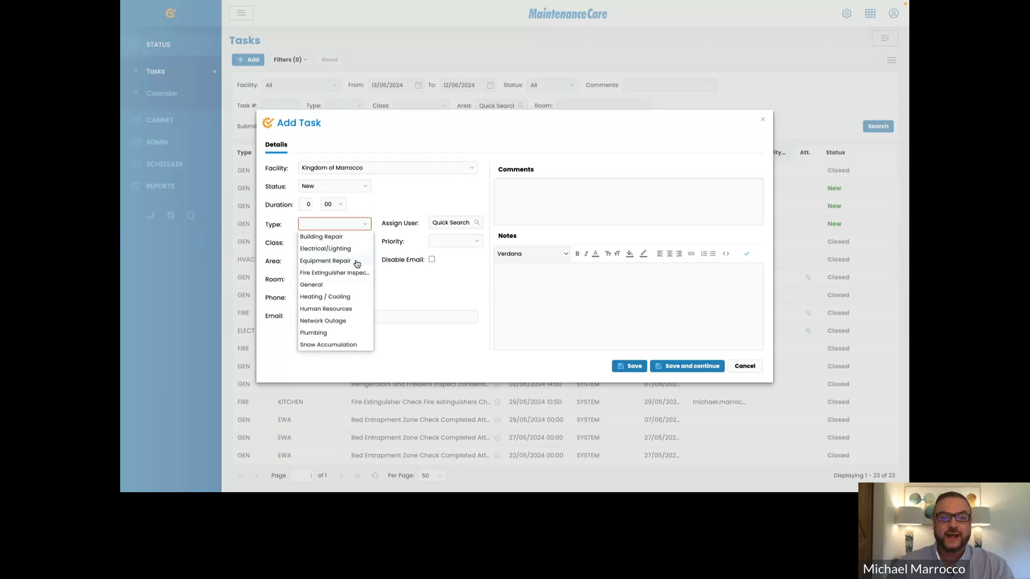
left_click(357, 261)
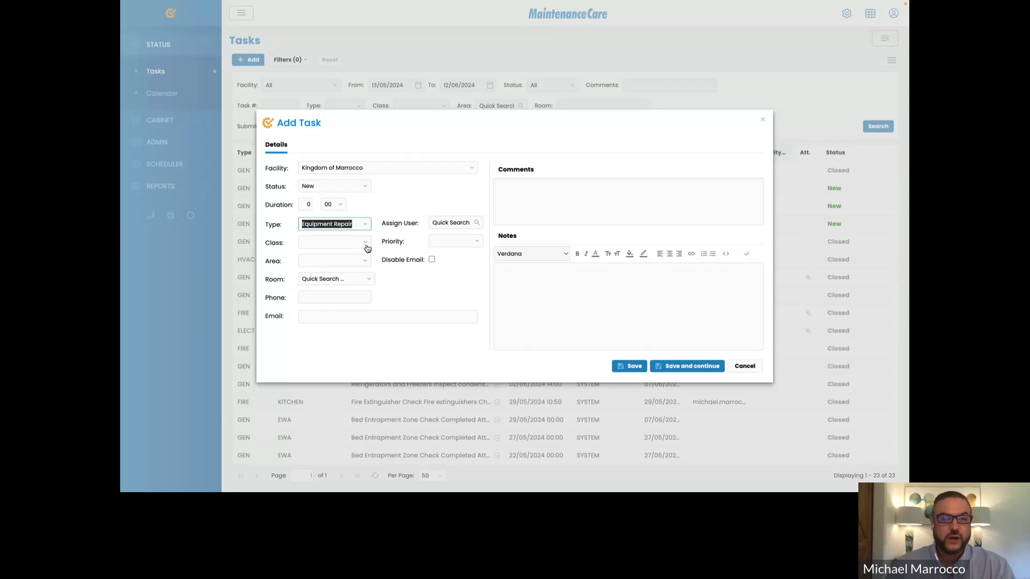
left_click(367, 244)
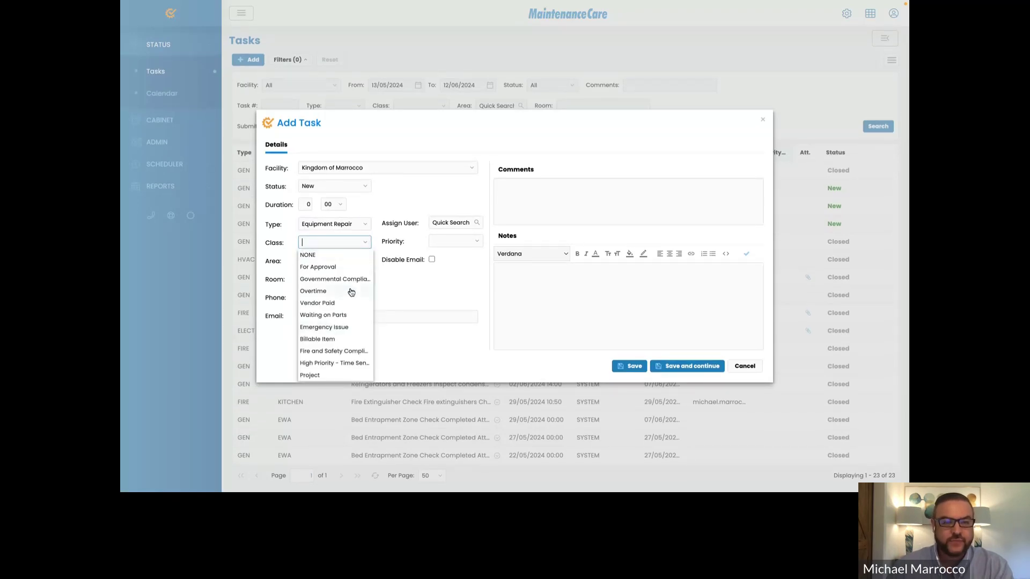
left_click(311, 375)
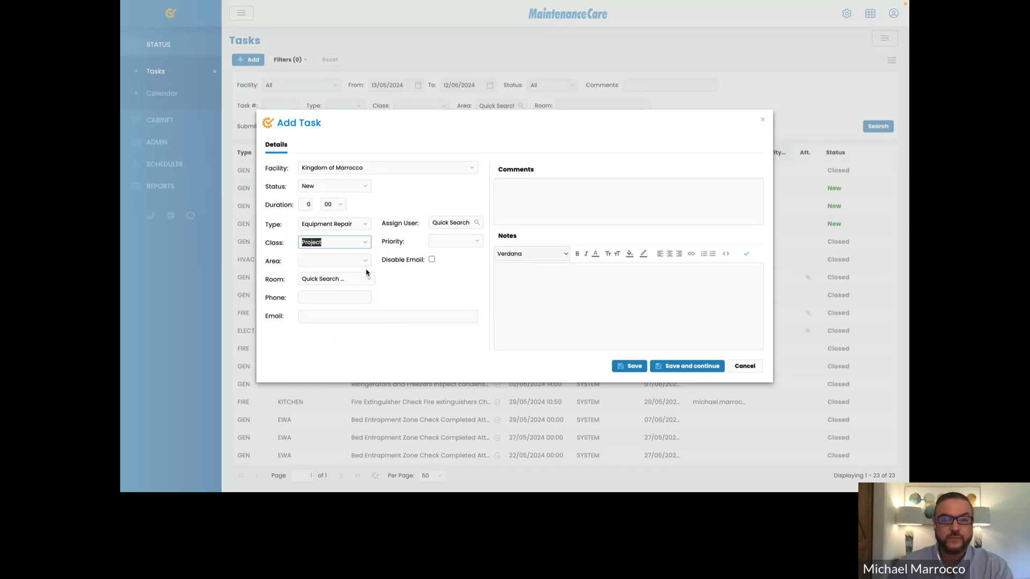
left_click(366, 262)
left_click(309, 333)
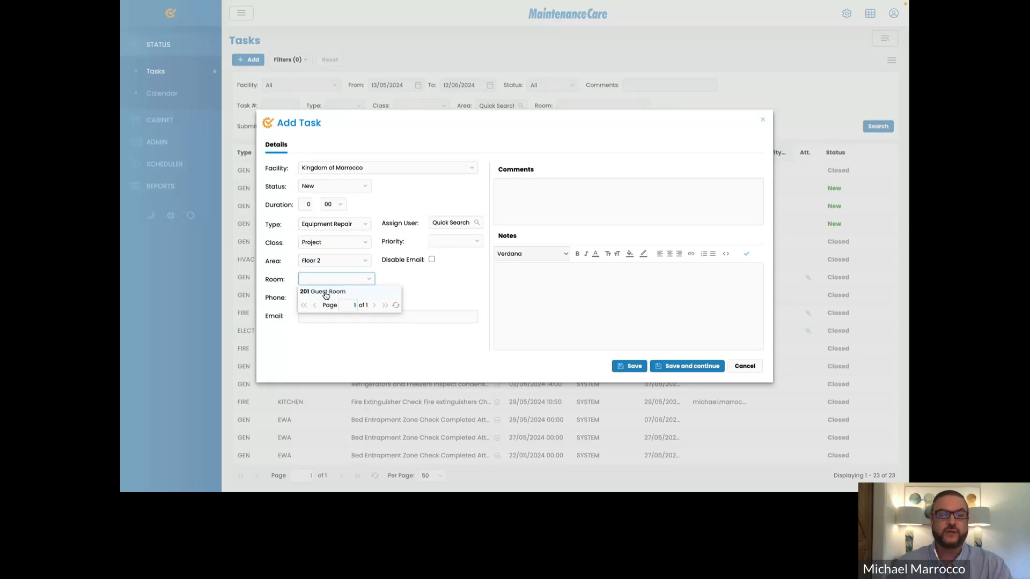
left_click(325, 292)
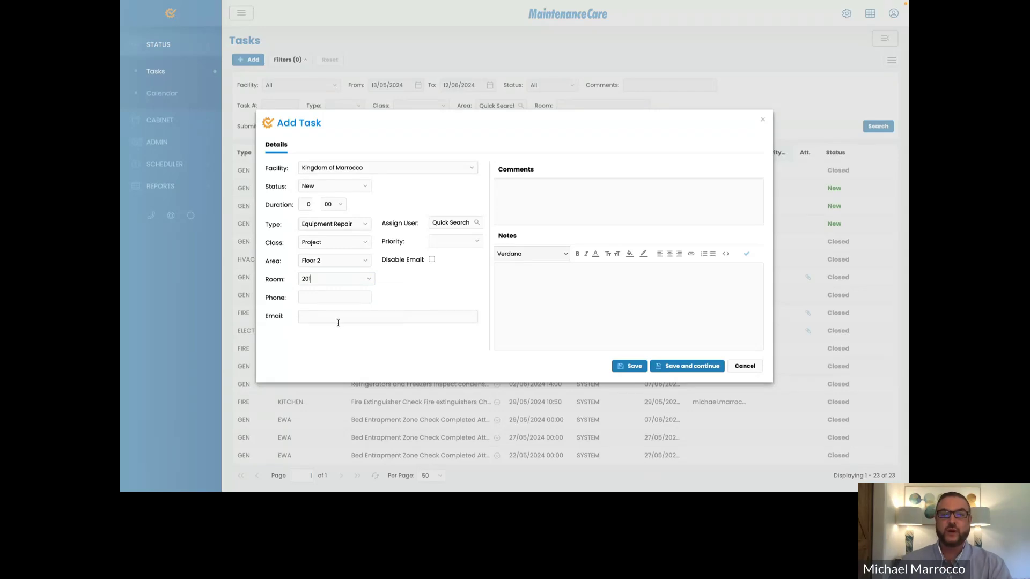
Enter the comment "Bed needs wheels replaced" and save the new task.
left_click(538, 192)
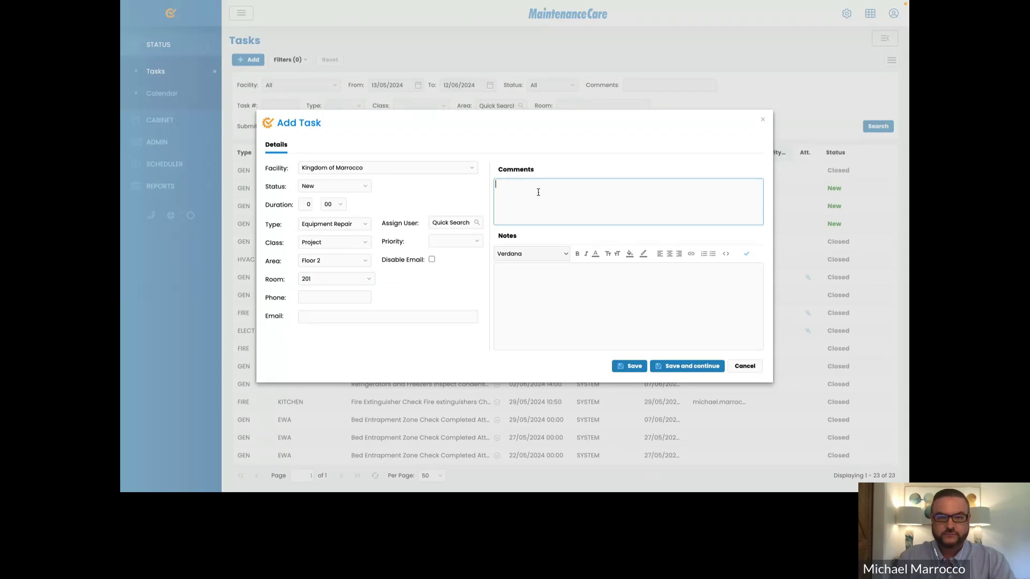
type("Bed ")
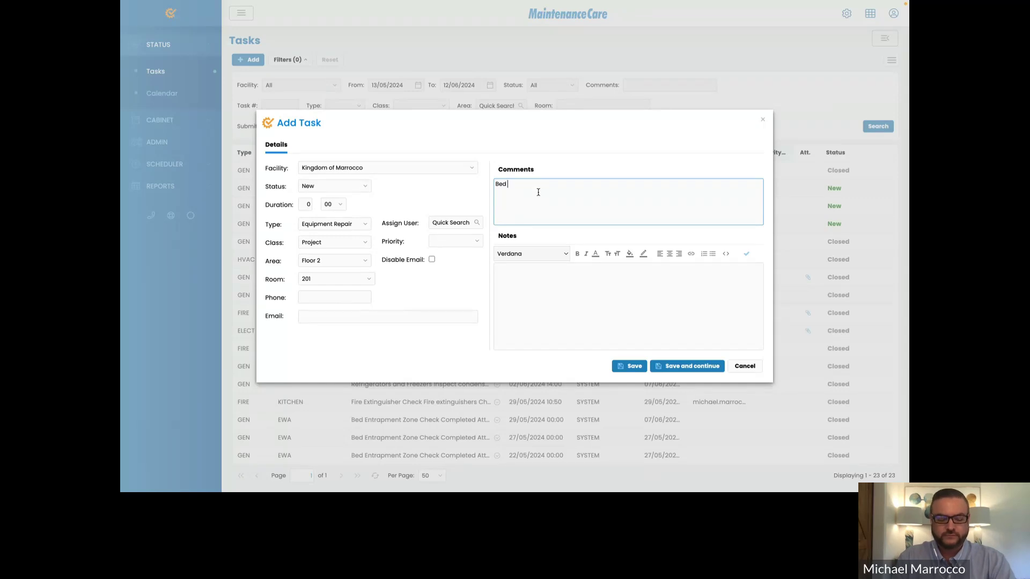
type("needs wheels rep")
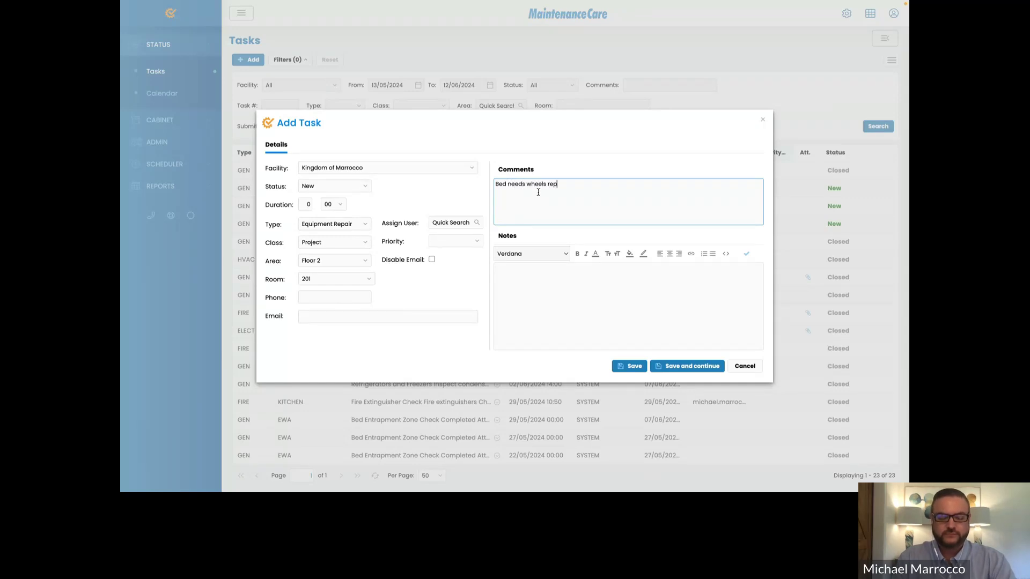
type("laced")
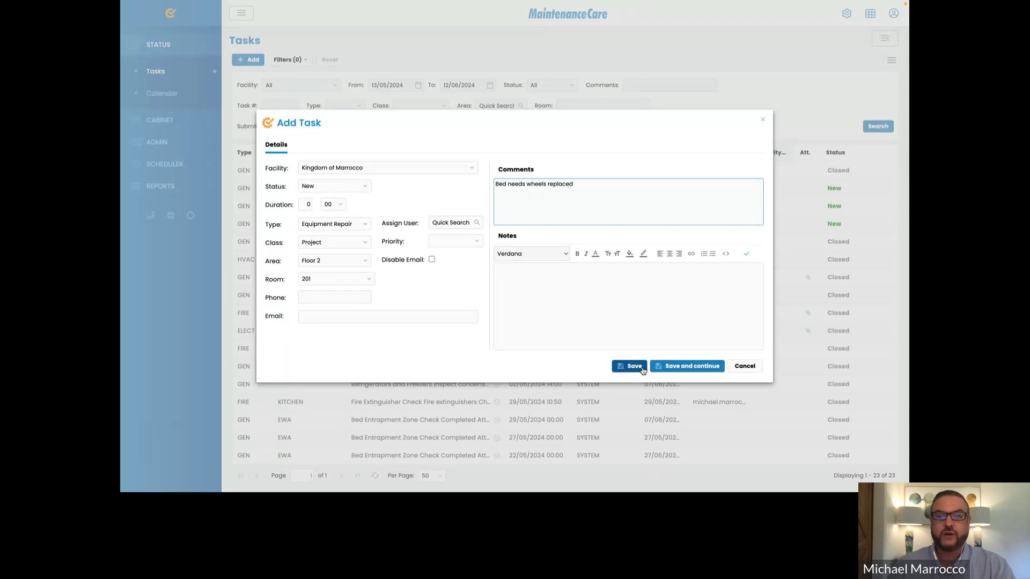
left_click(633, 367)
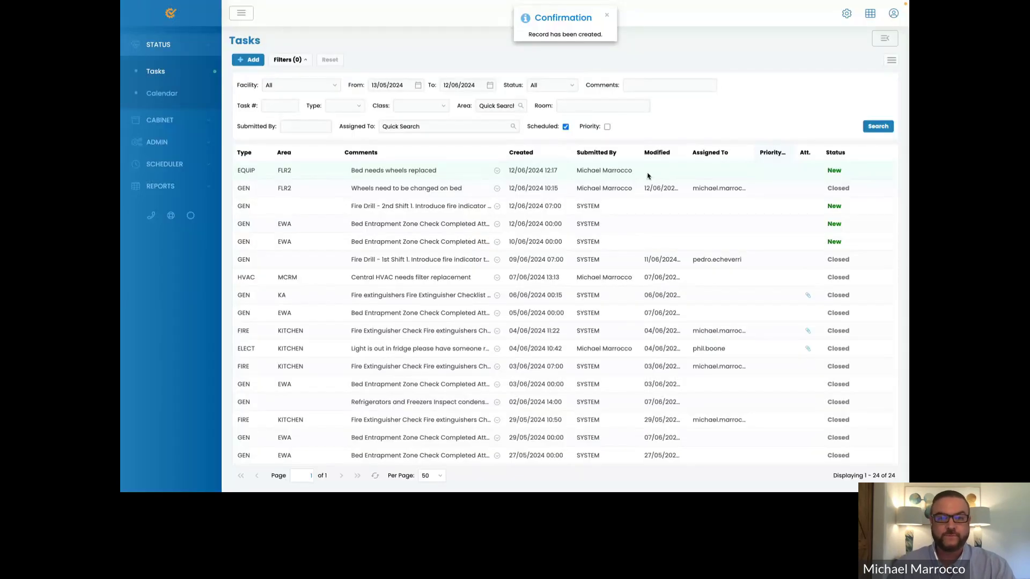
Open the "Bed needs wheels replaced" task and assign it to the staff user who submitted it.
double_click(401, 171)
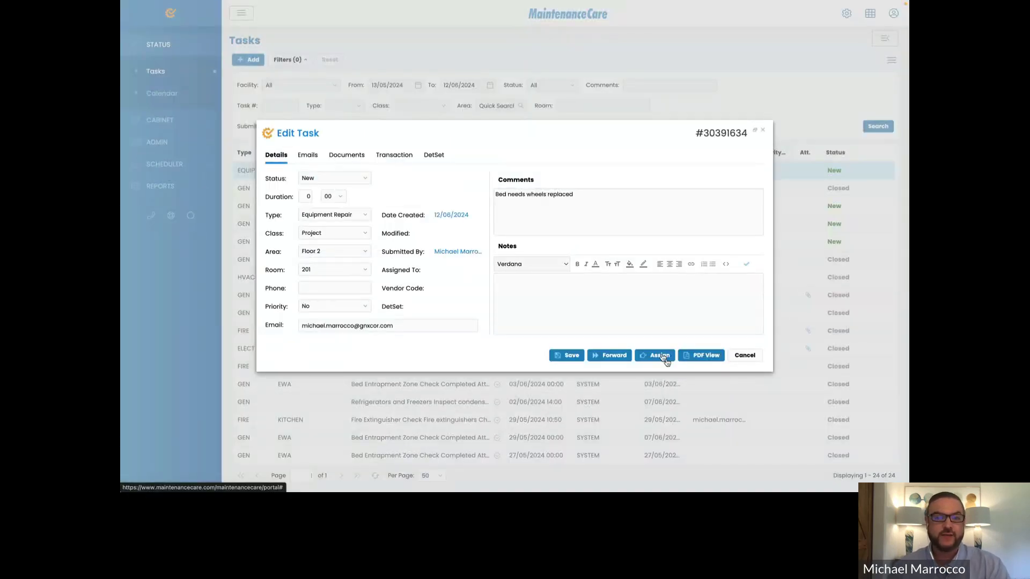
left_click(660, 355)
left_click(612, 180)
left_click(586, 218)
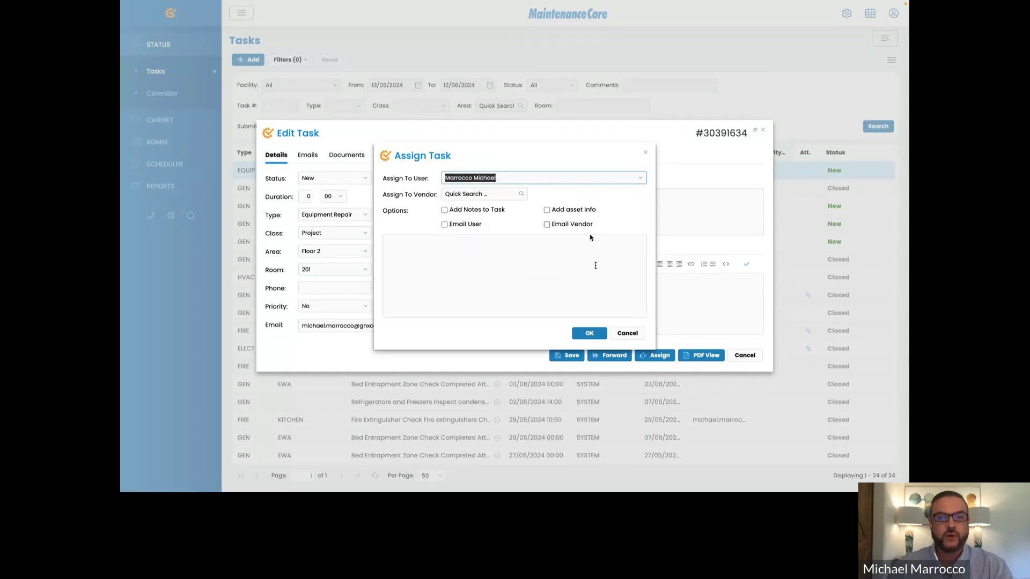
key("Return")
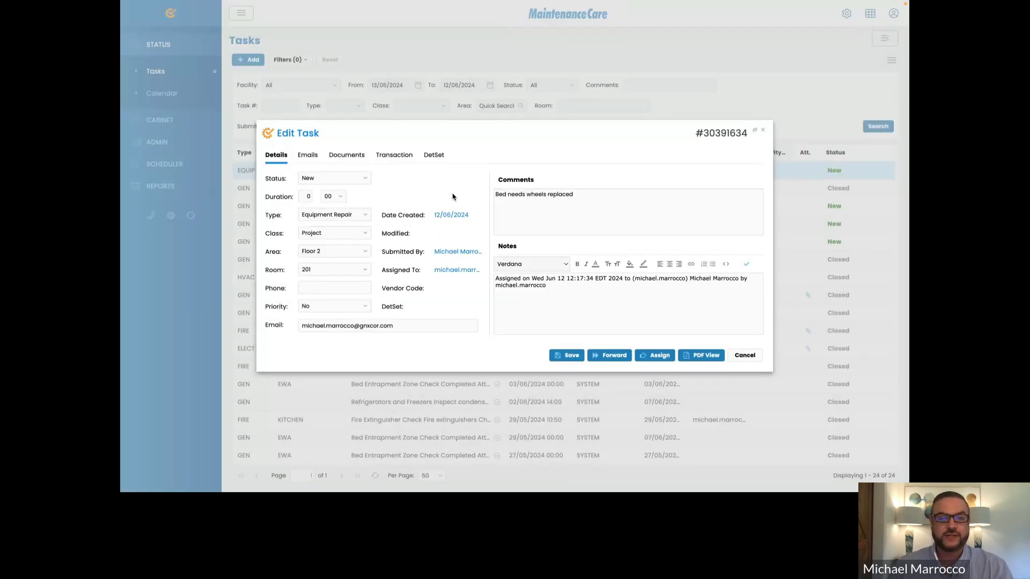
Link the Bed - 001 asset to the task's transaction by searching for "bed".
left_click(395, 156)
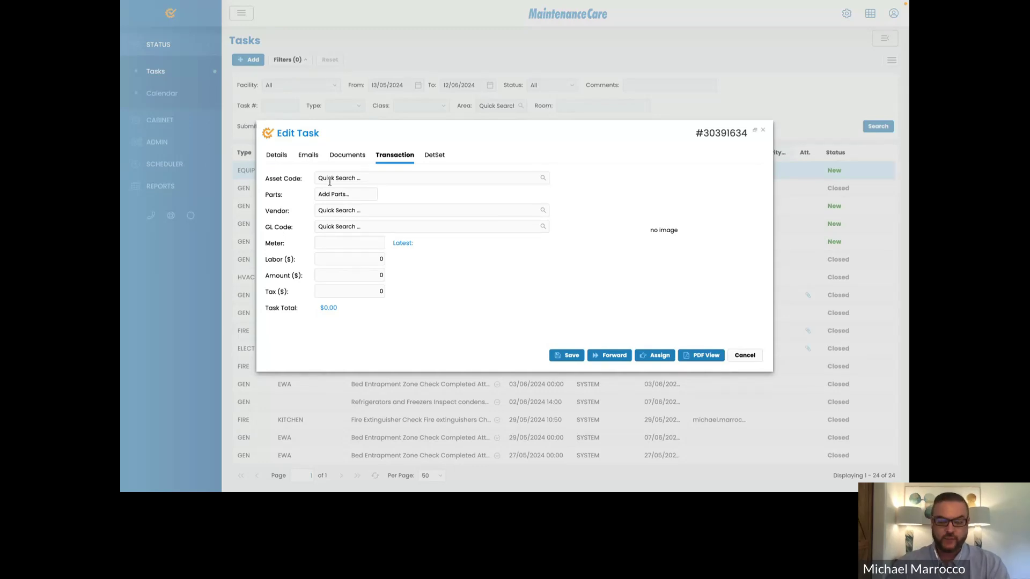
left_click(400, 180)
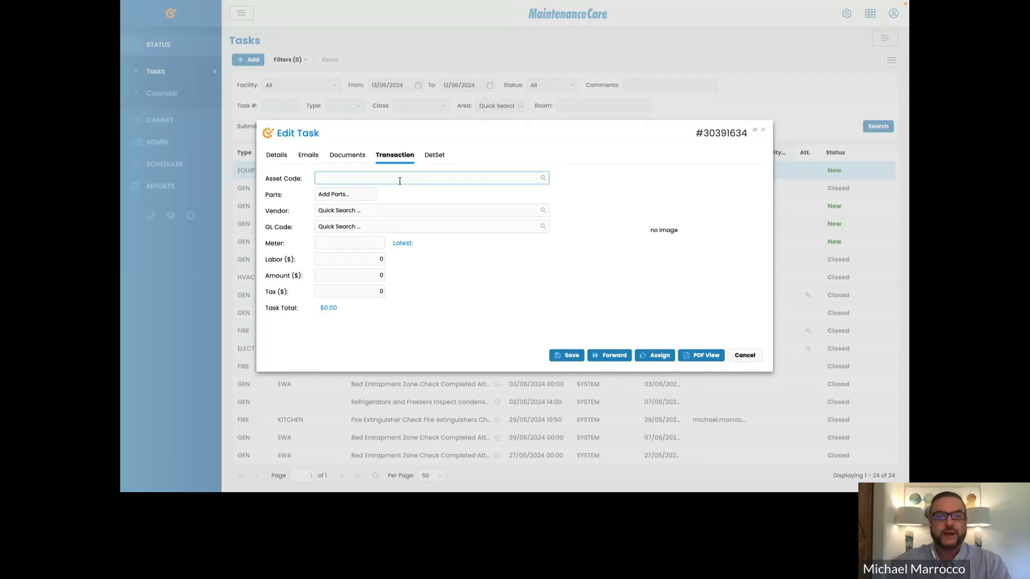
type("be")
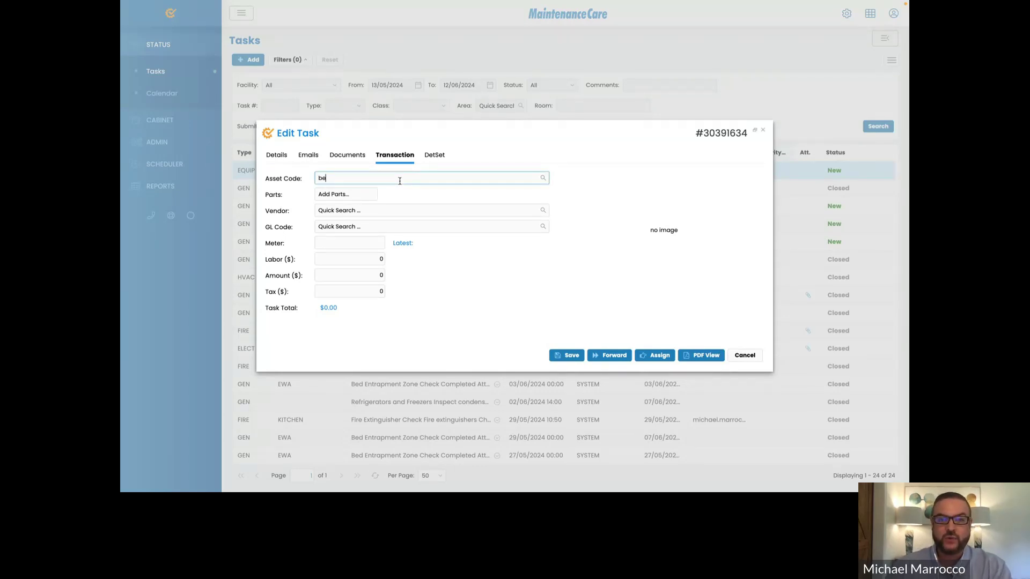
type("d")
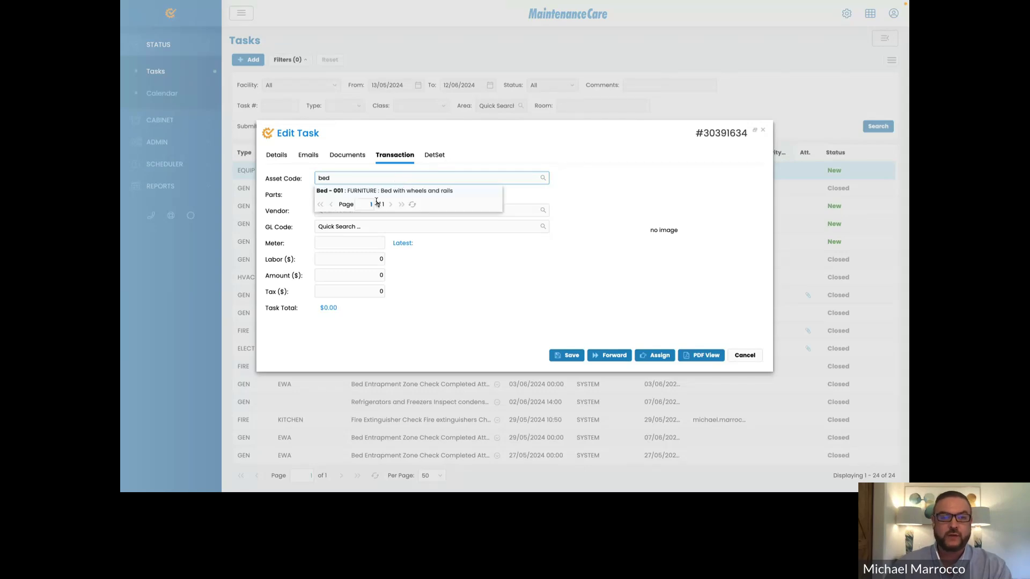
left_click(379, 192)
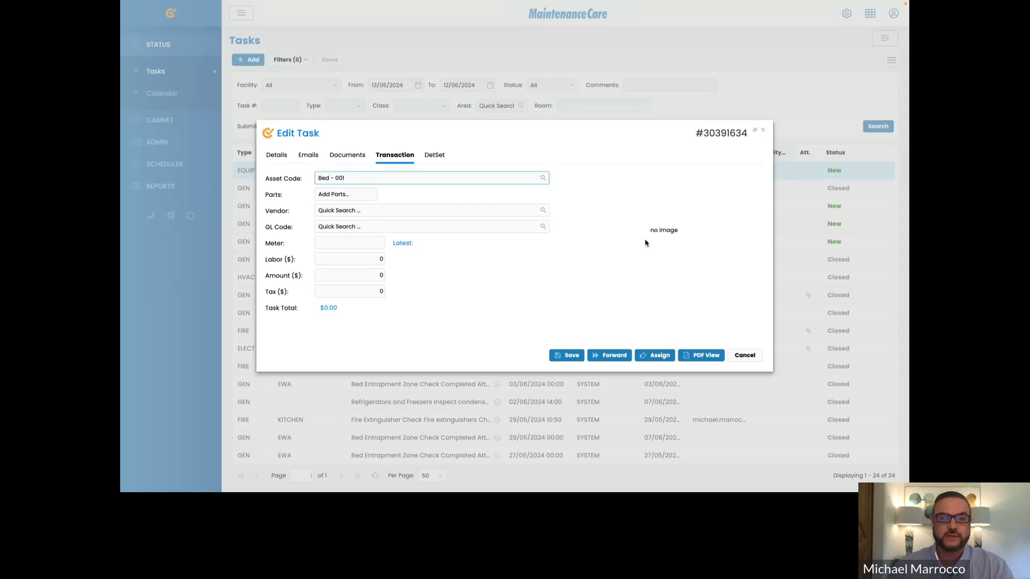
Add the Bed Wheels part to the task from all available parts, with a quantity of 4.
left_click(363, 196)
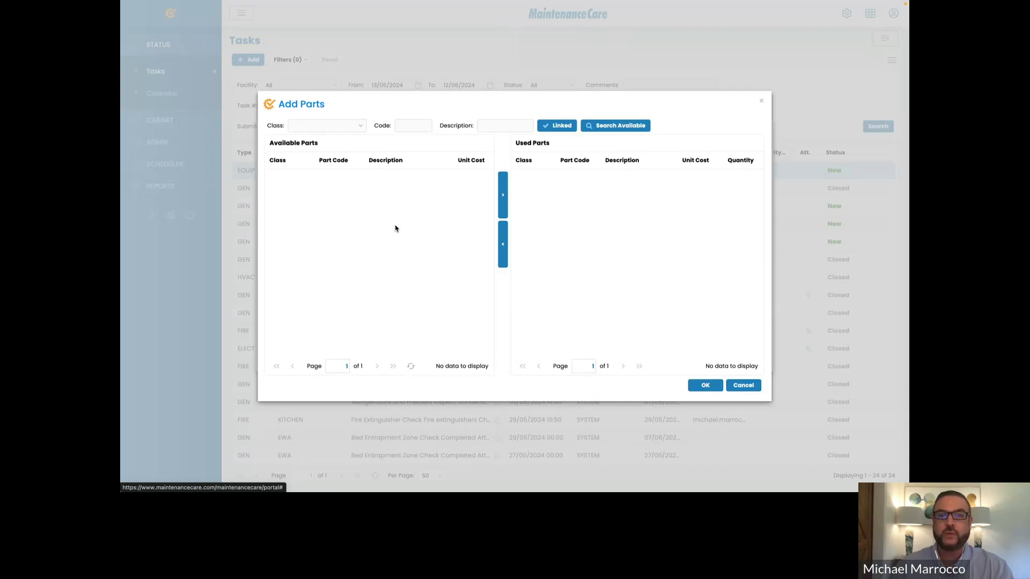
left_click(560, 127)
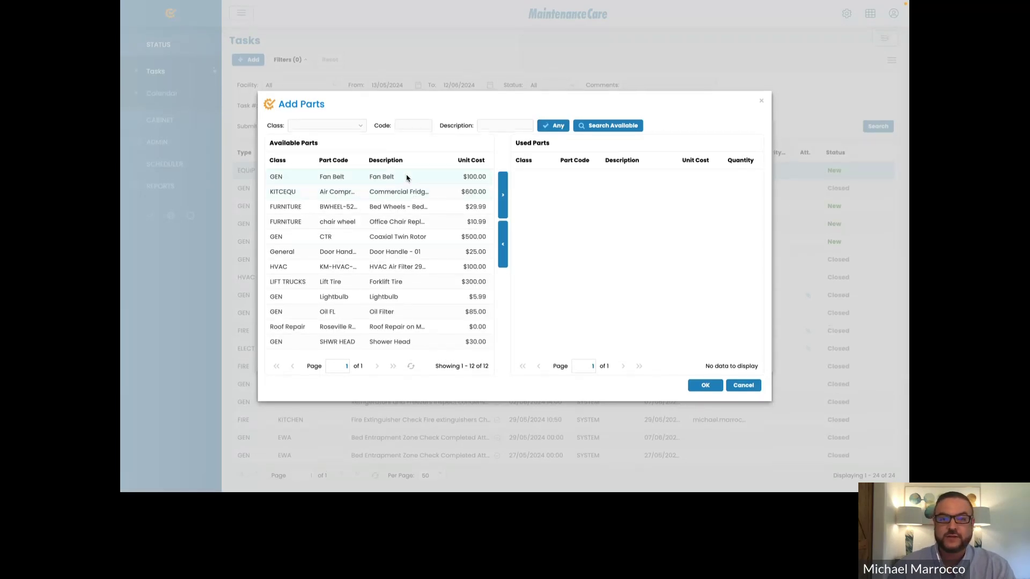
left_click(378, 212)
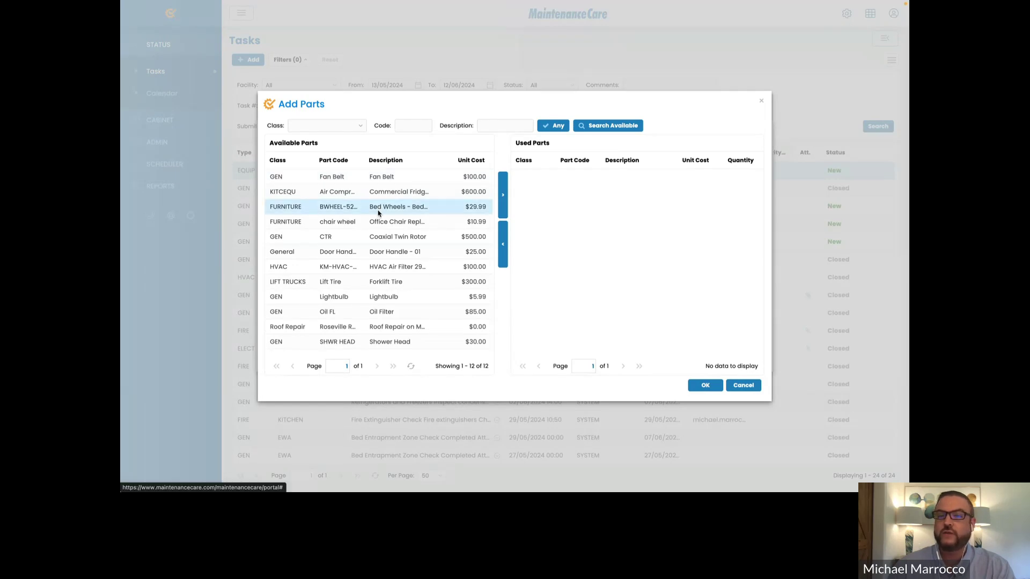
left_click(502, 198)
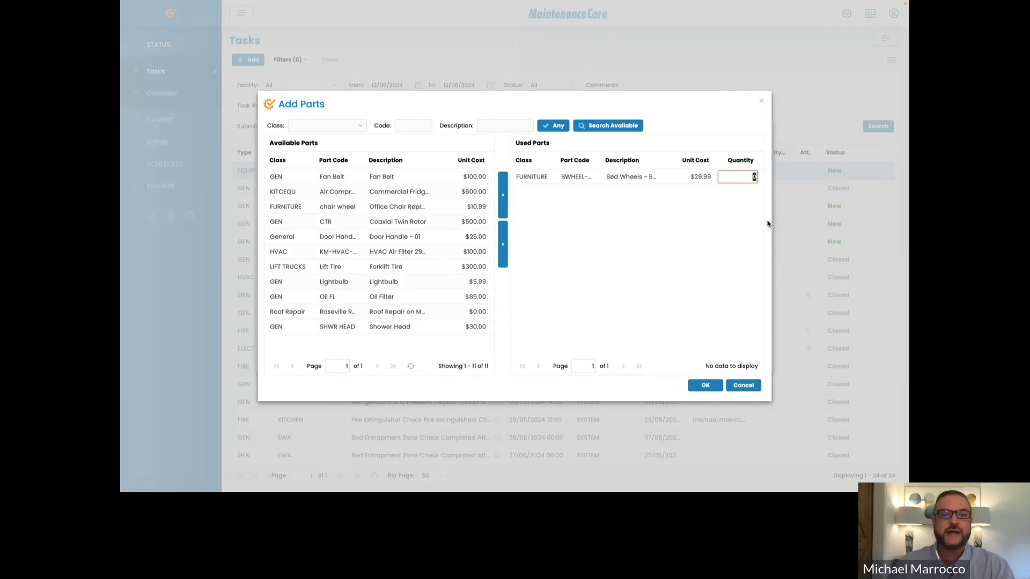
type("4")
key("Return")
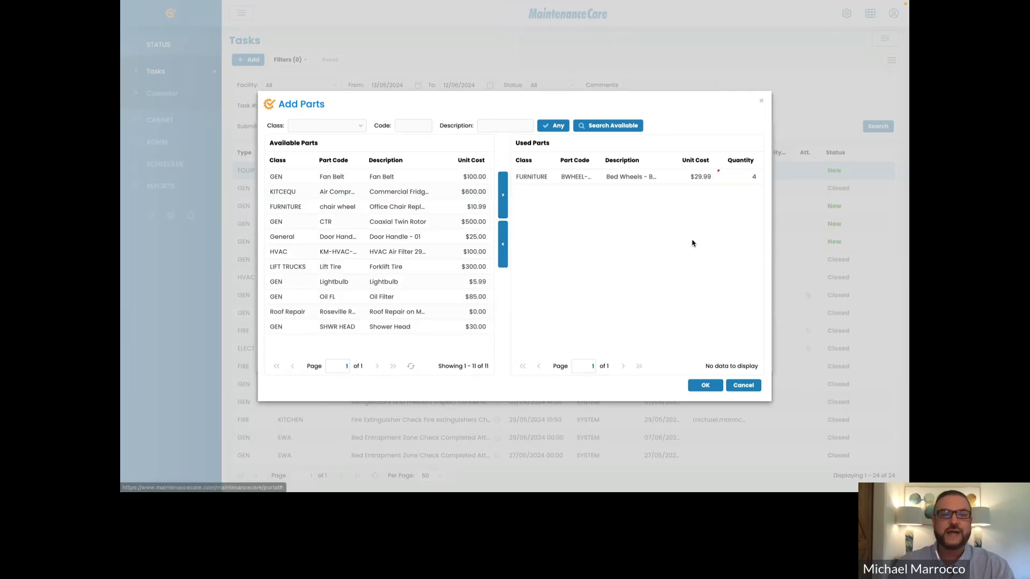
left_click(704, 386)
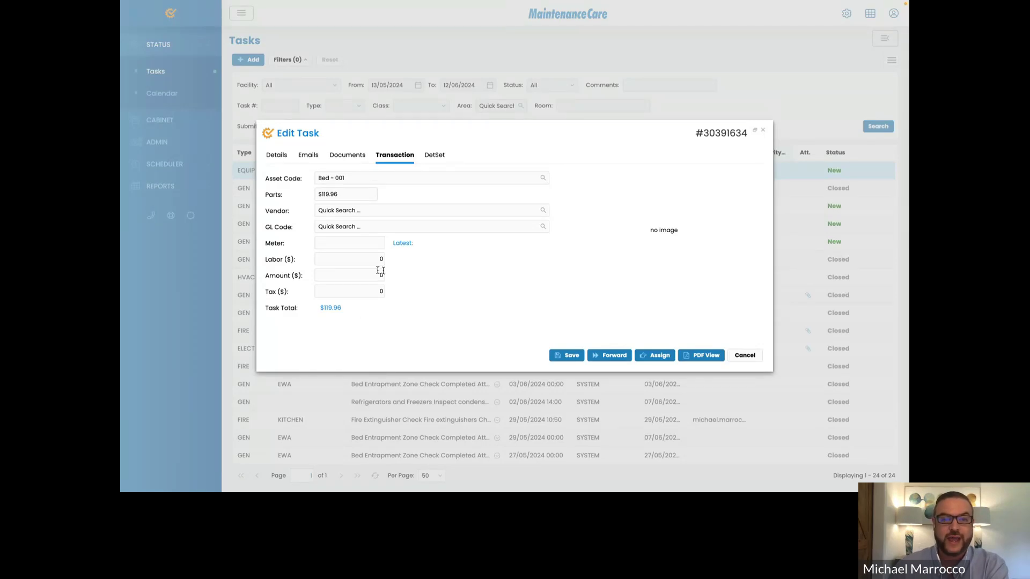
Set the task transaction's vendor to MBD from the vendor list.
left_click(531, 210)
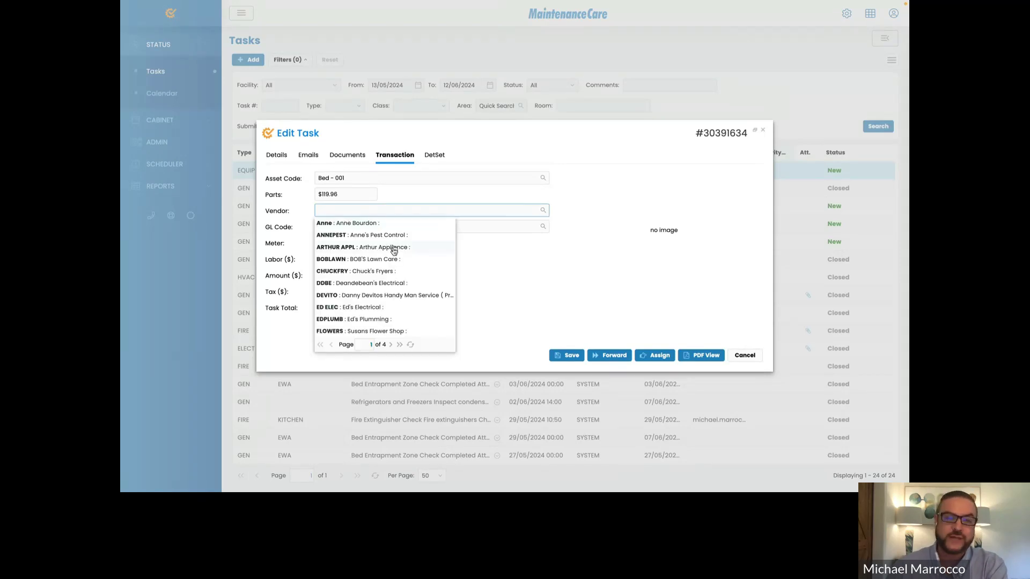
scroll(402, 250, "down", 3)
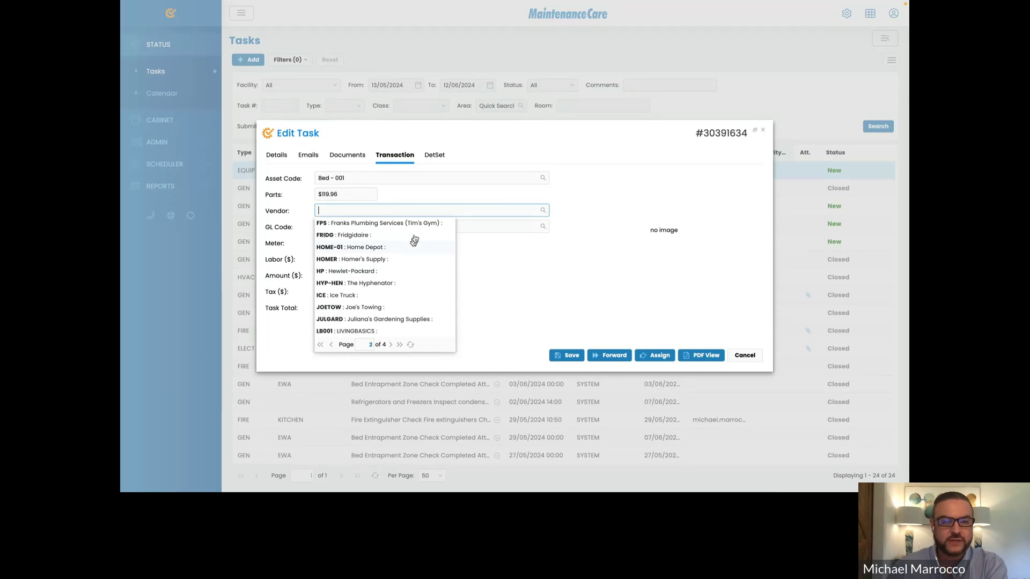
left_click(391, 345)
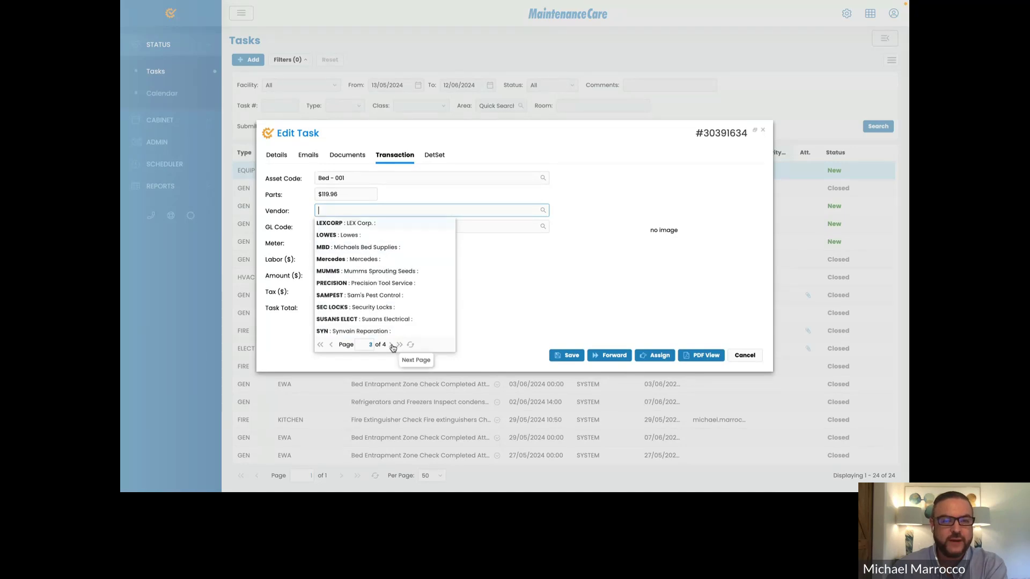
left_click(392, 345)
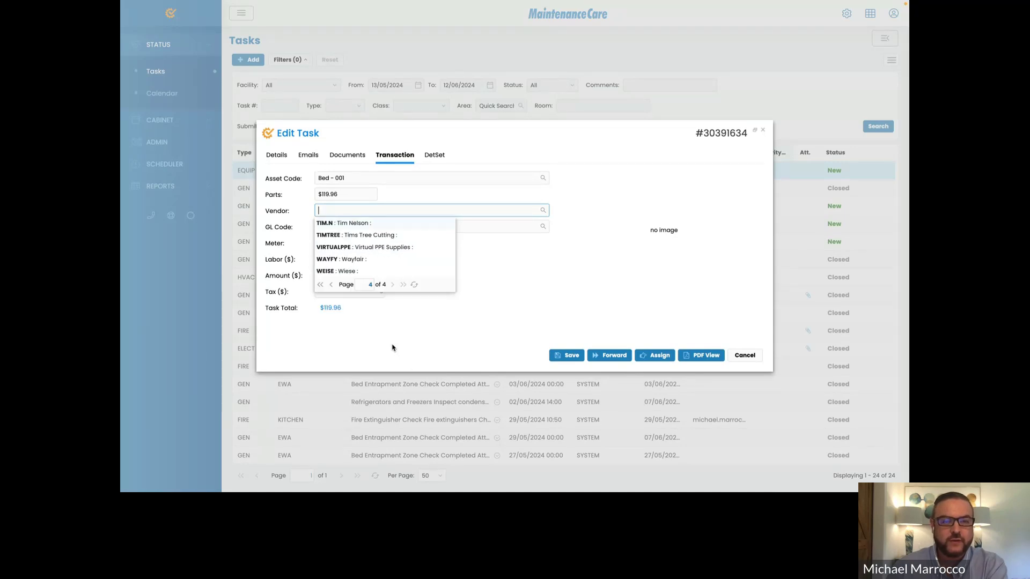
left_click(331, 285)
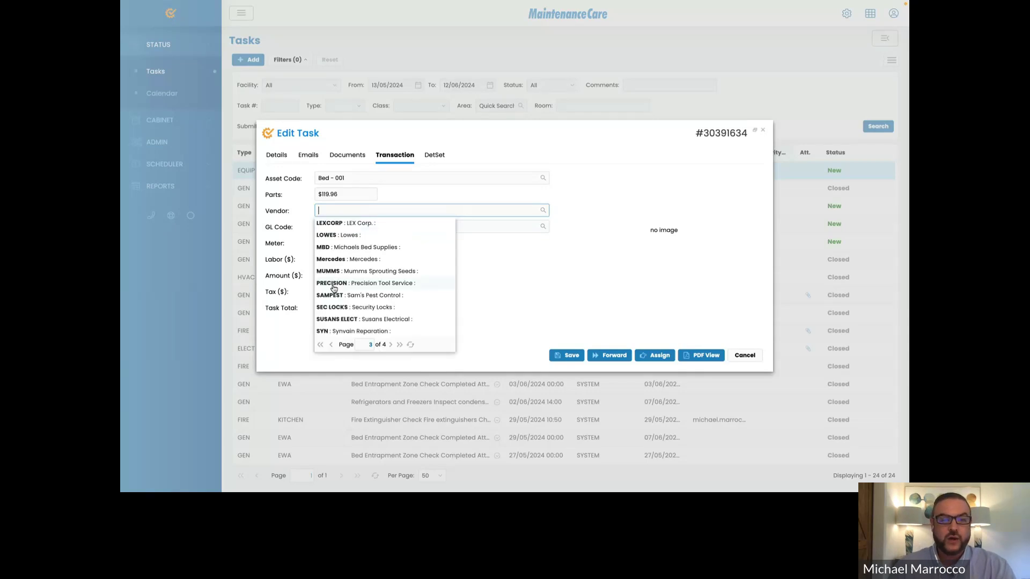
left_click(330, 247)
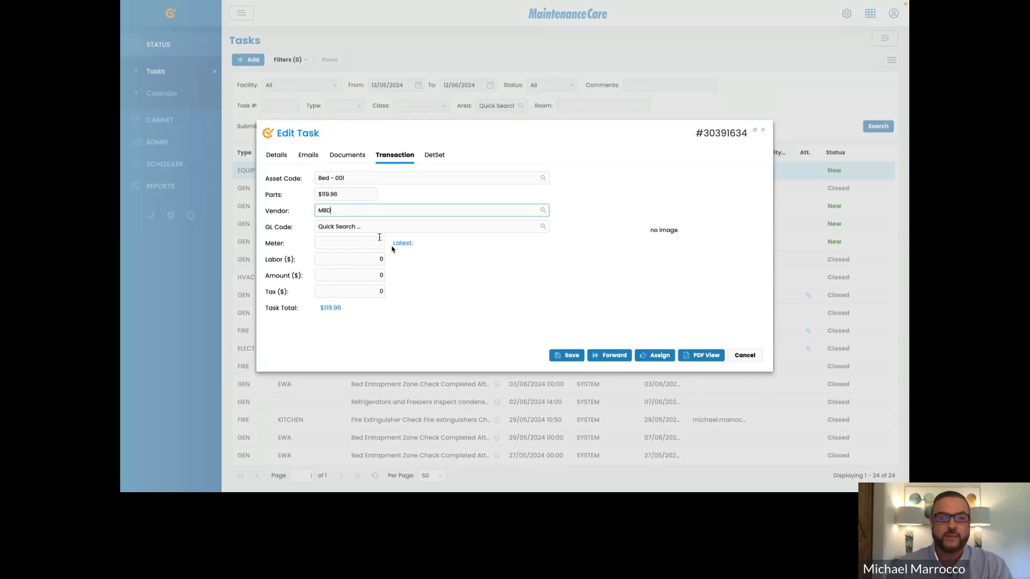
Set the task's status to Closed with a duration of 0 hours 35 minutes.
left_click(282, 160)
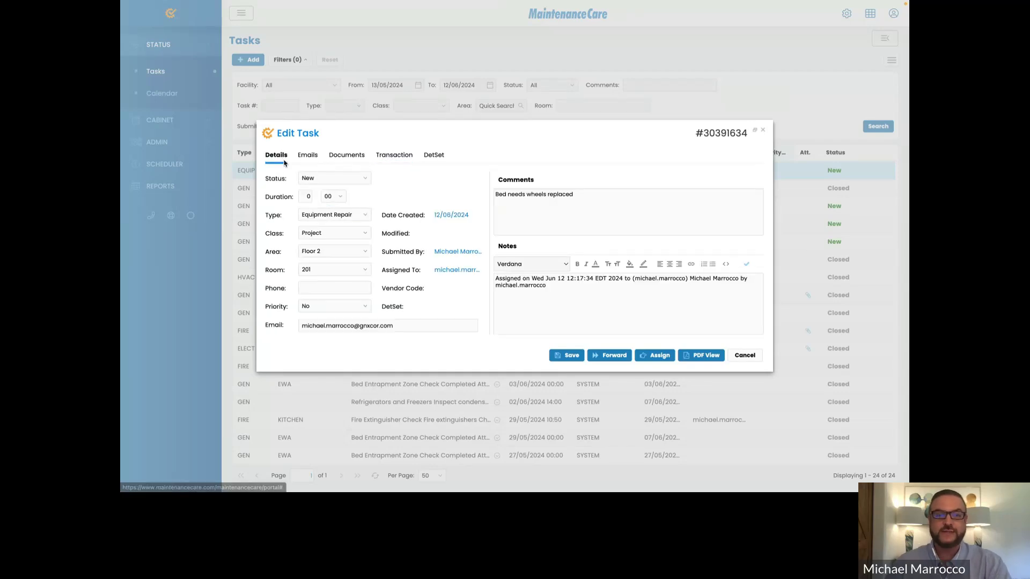
left_click(330, 178)
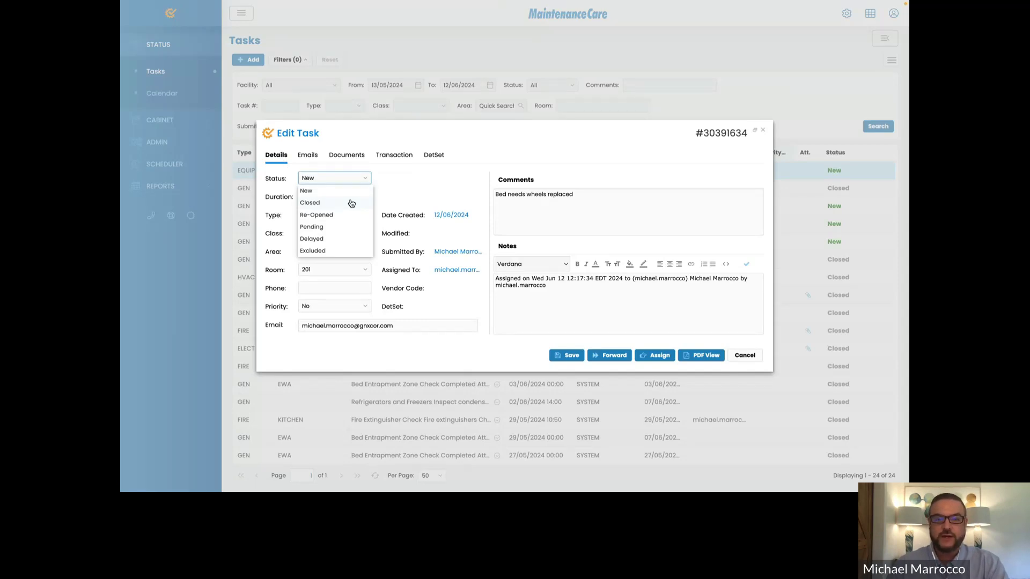
left_click(351, 203)
left_click(333, 196)
left_click(333, 291)
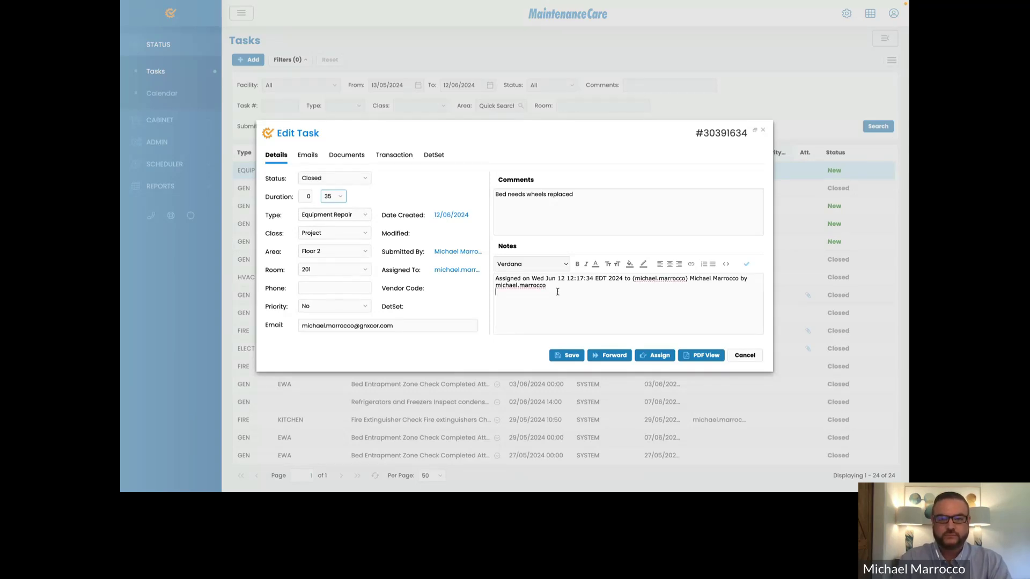
Add the signed and dated note "Changed all 4 wheels on the bed" to the task and save it.
type("Changed all 4")
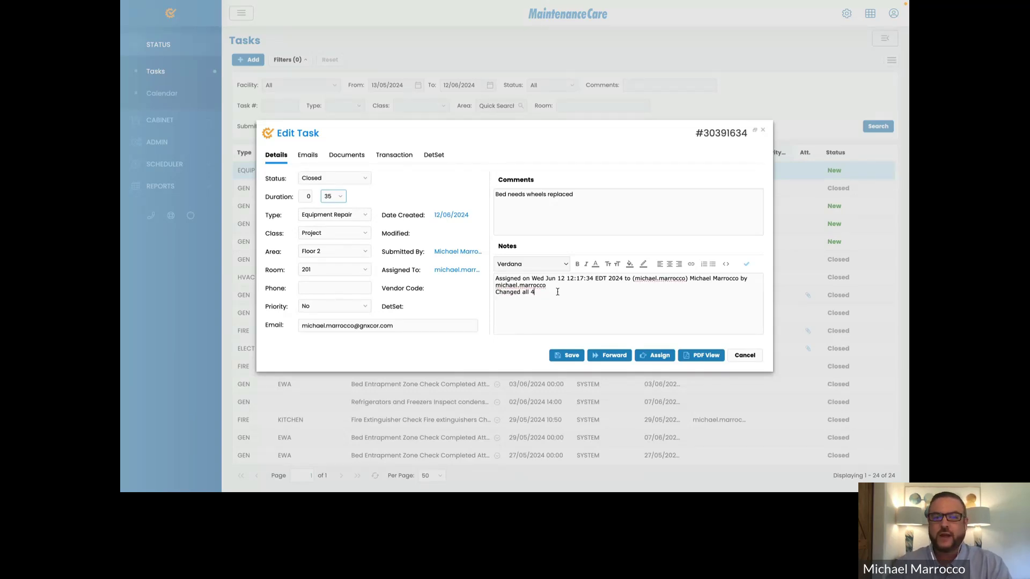
type(" wheels on ")
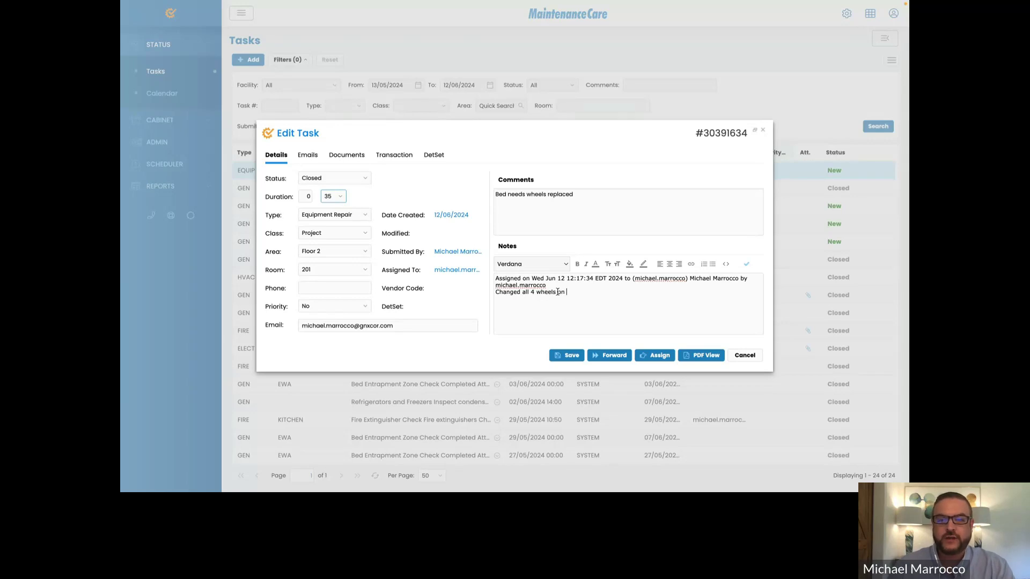
type("the bed")
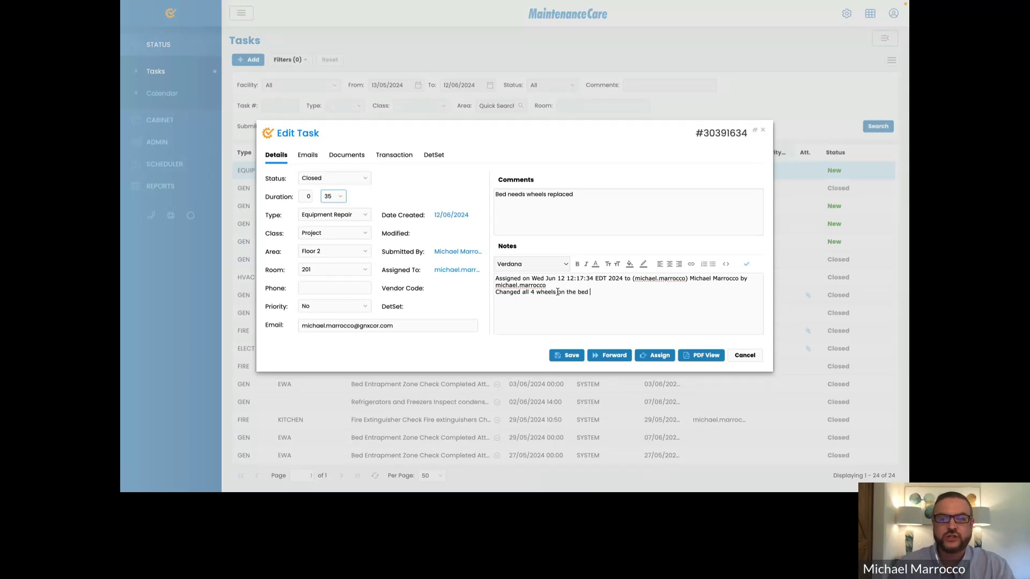
left_click(745, 267)
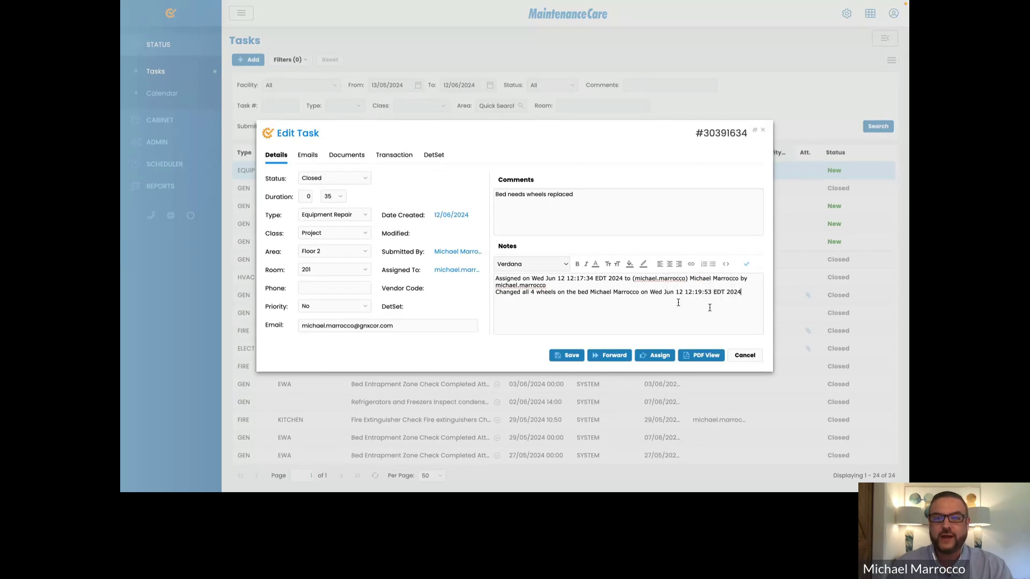
left_click(571, 357)
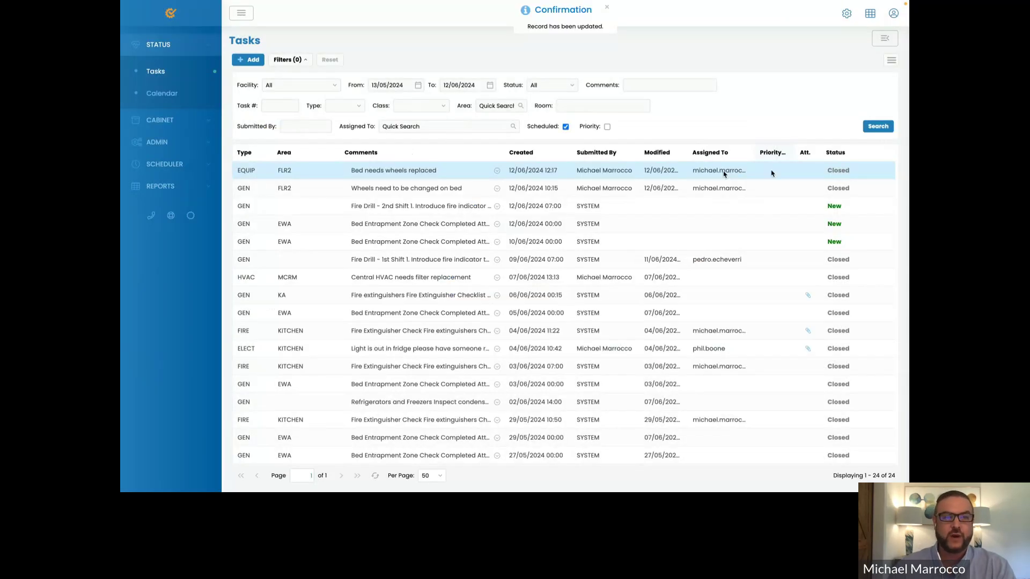
Check the transactions recorded for the Bed - 001 asset, including the entry created from the wheel task, and close its details.
left_click(160, 120)
left_click(157, 94)
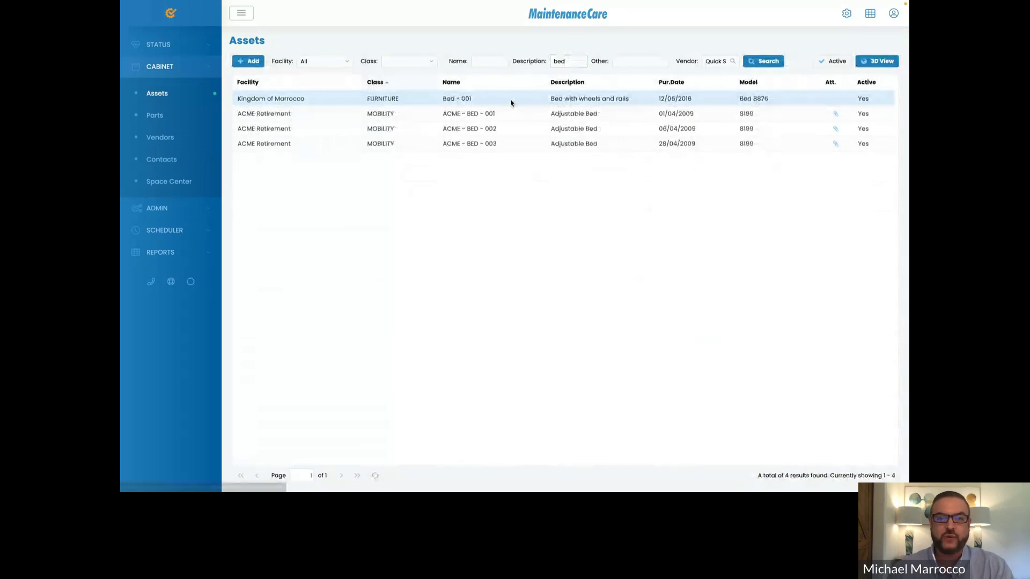
left_click(510, 103)
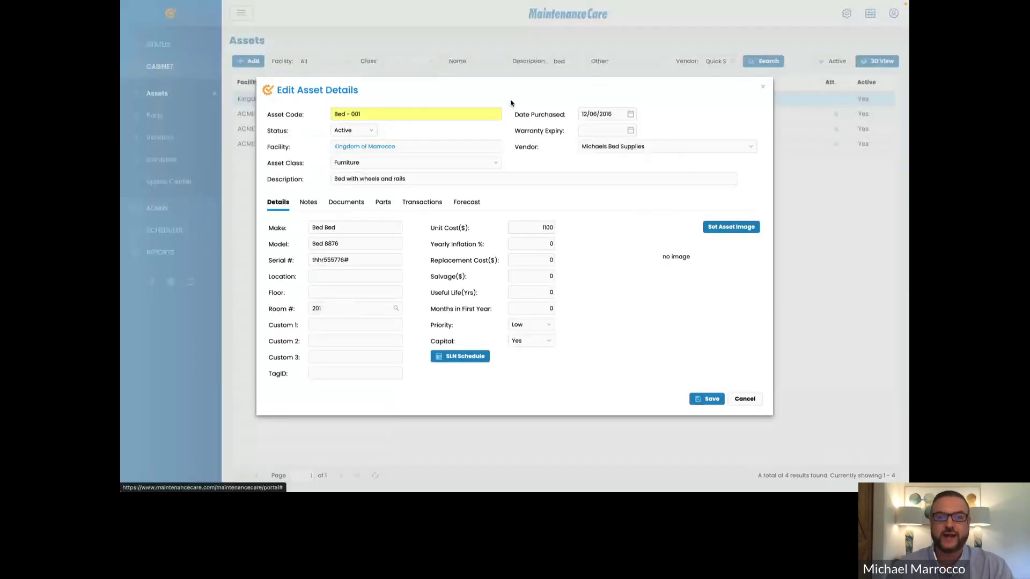
left_click(422, 208)
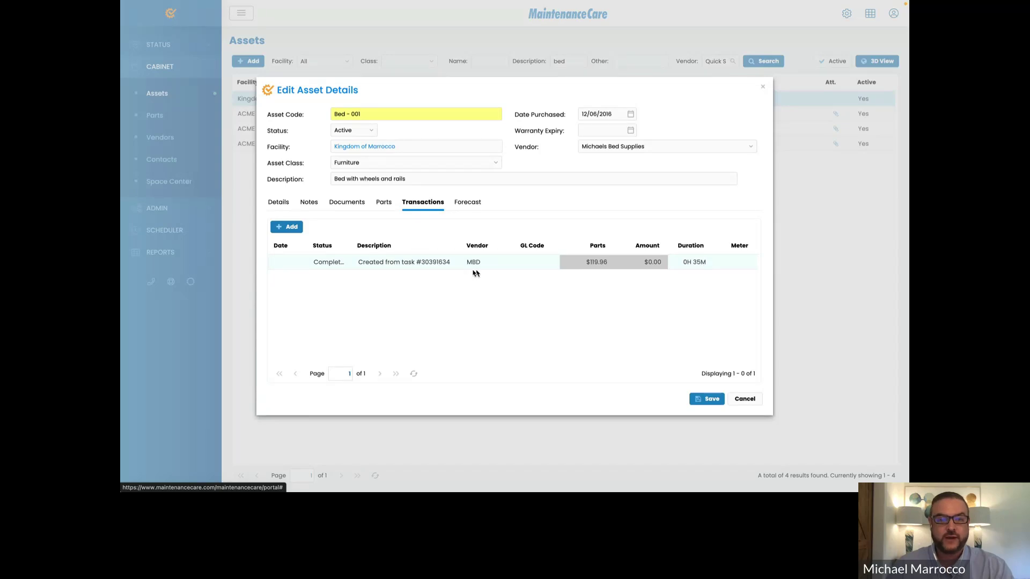
left_click(435, 265)
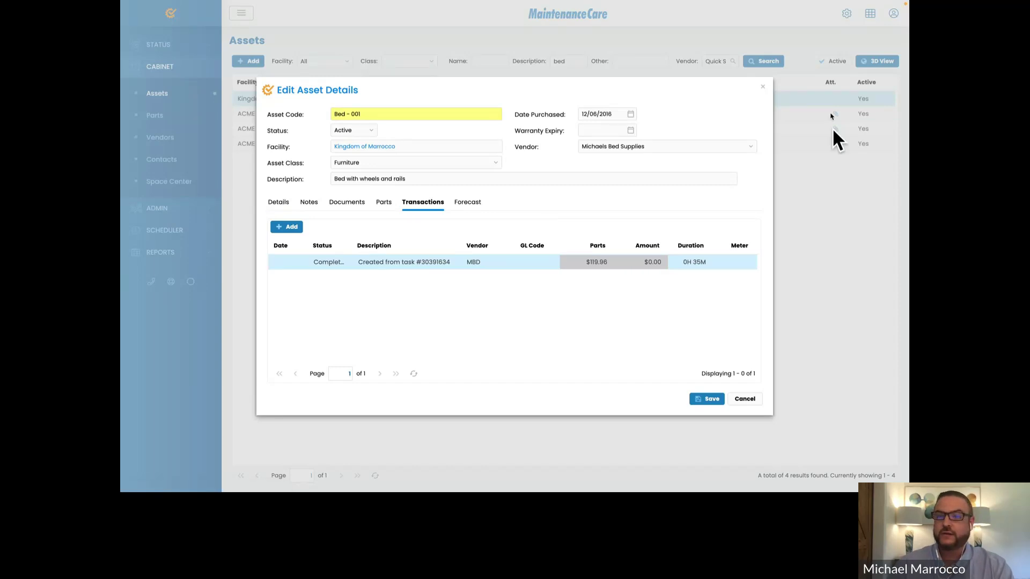
left_click(762, 87)
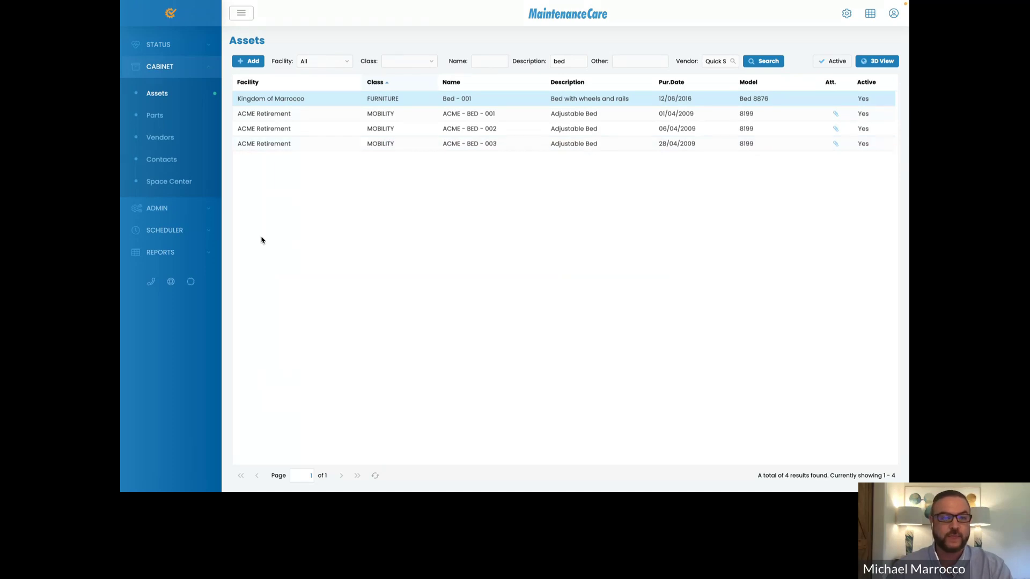
View the Asset Barcode DYMO 450 DUO 2X4 report from the asset bar code reports and close it.
left_click(172, 251)
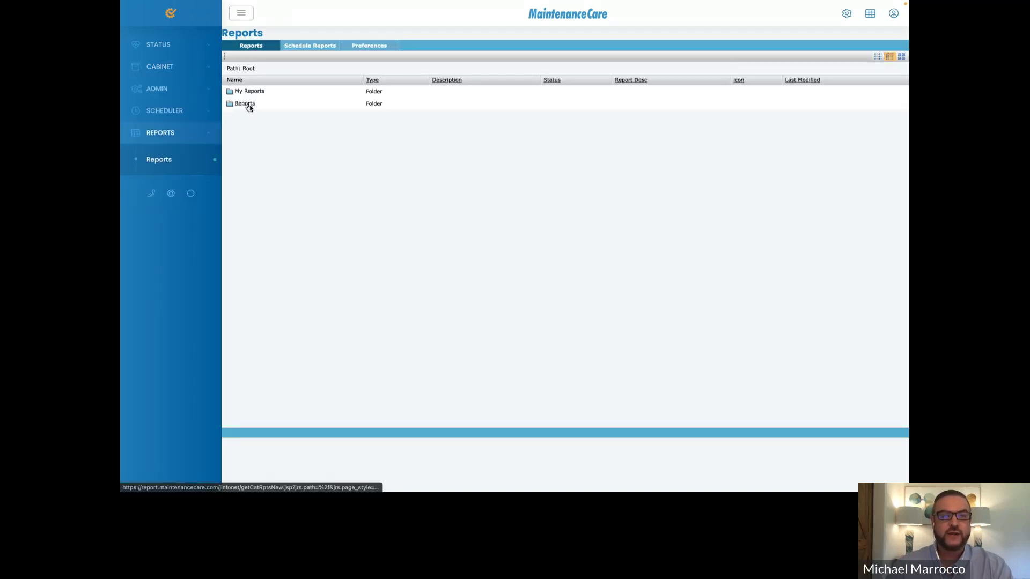
left_click(245, 104)
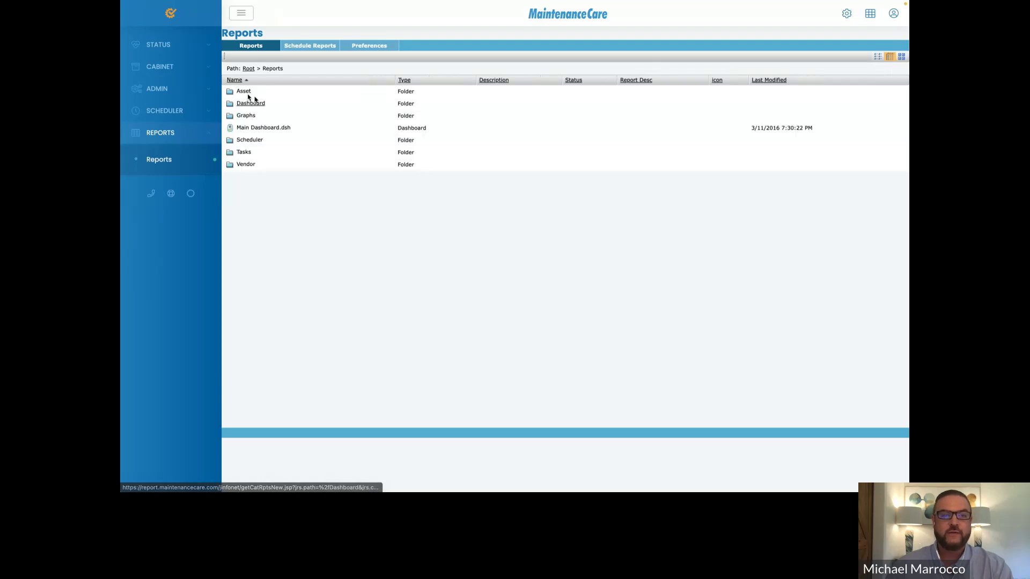
left_click(246, 92)
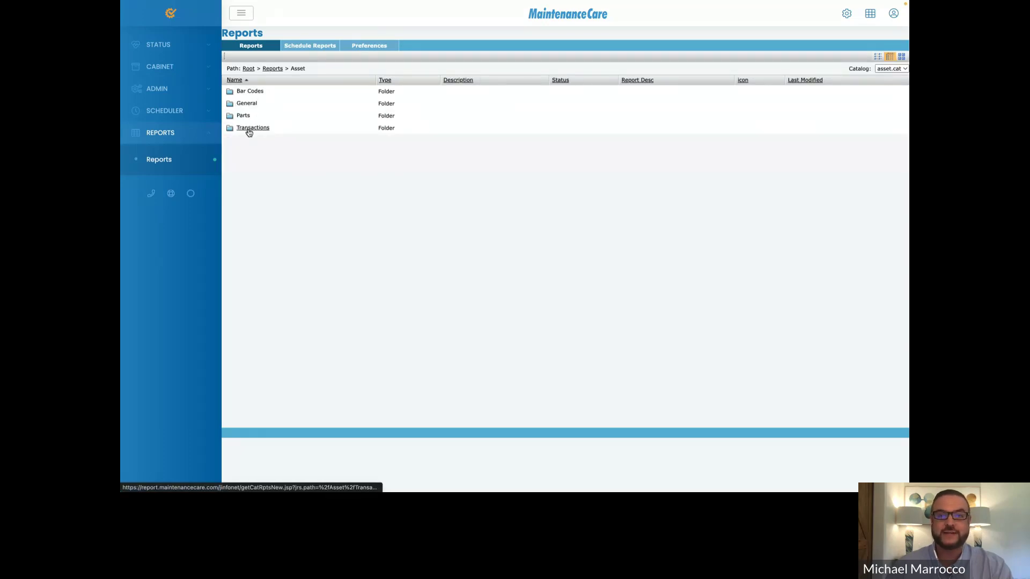
left_click(247, 95)
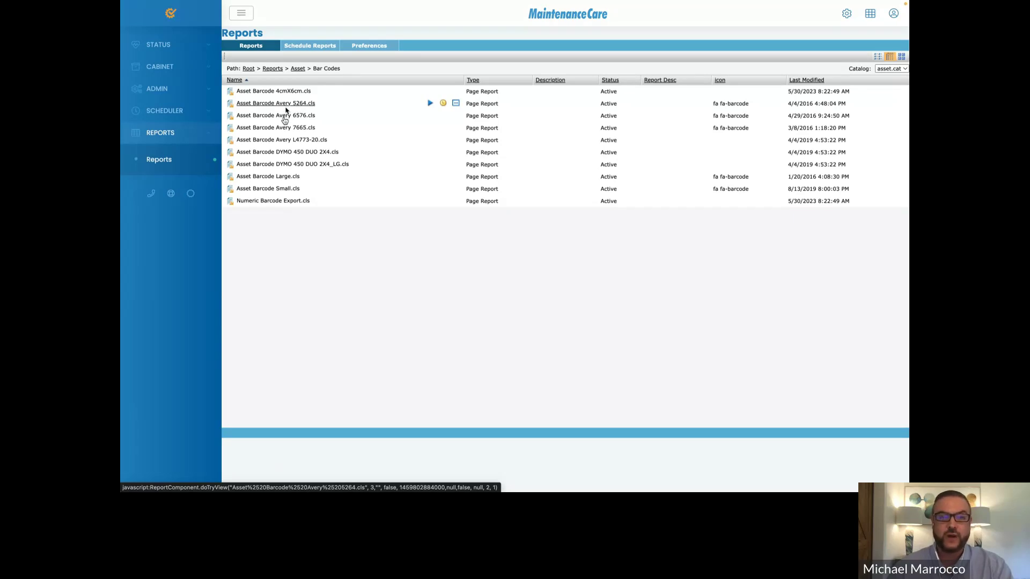
left_click(277, 153)
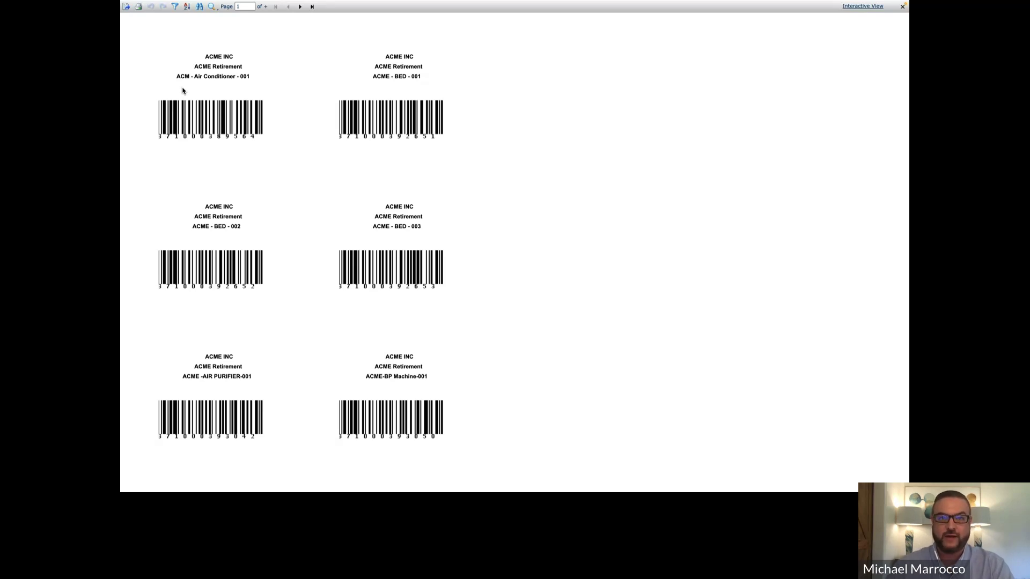
left_click(903, 6)
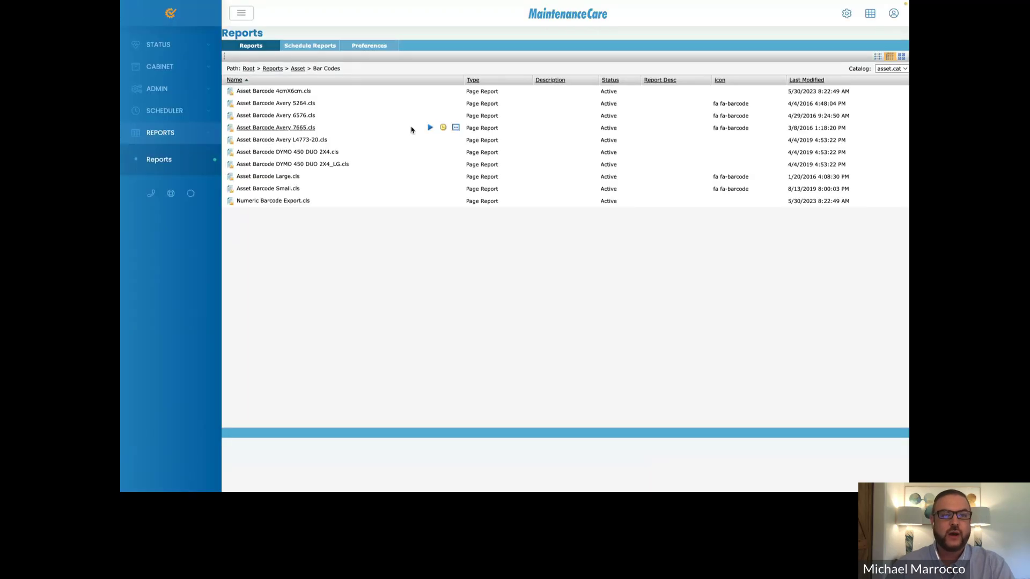
Run the general Asset Forecast report for active assets and limit its location to Kingdom of Marrocco.
left_click(297, 69)
left_click(253, 106)
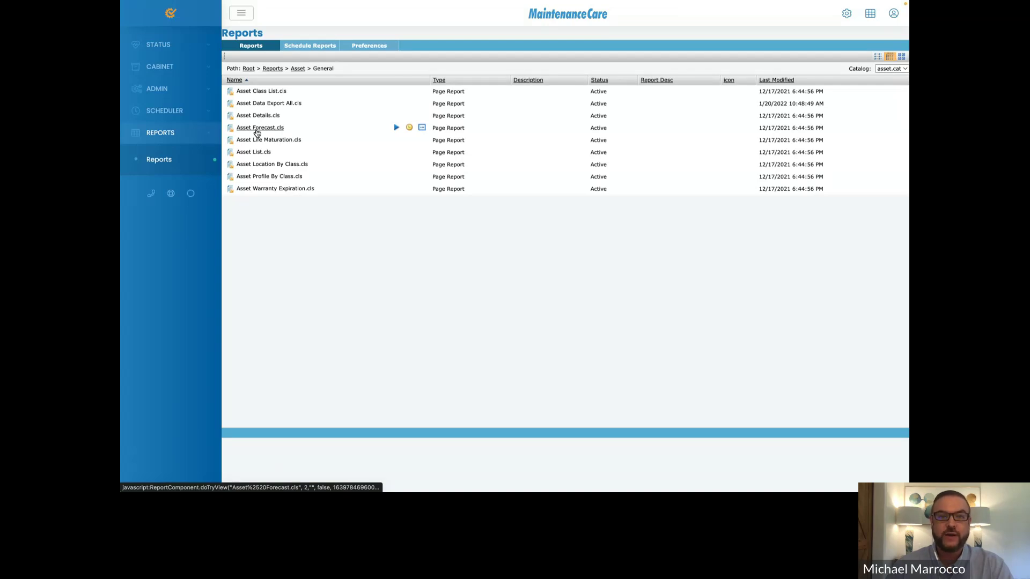
left_click(257, 130)
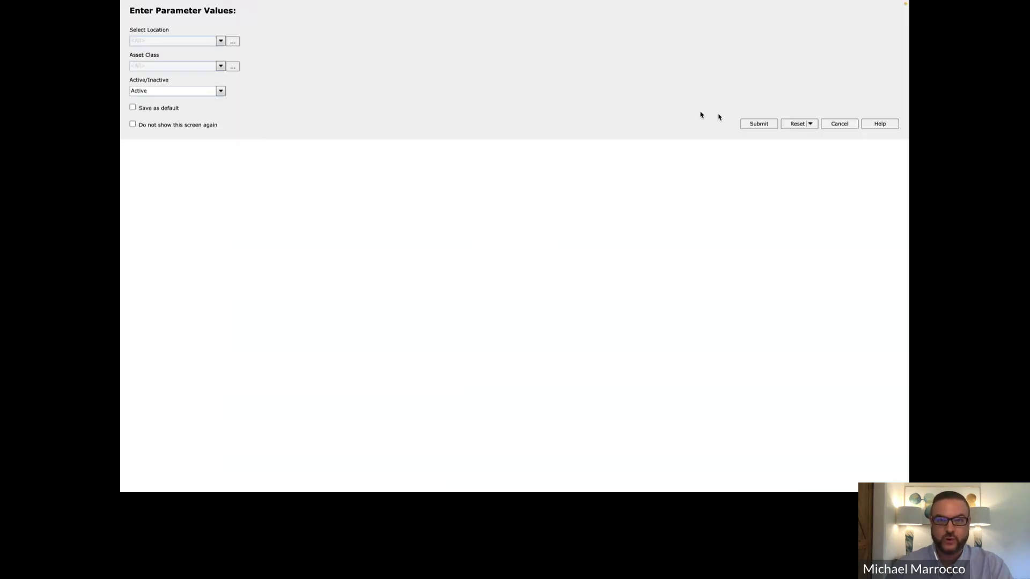
left_click(758, 124)
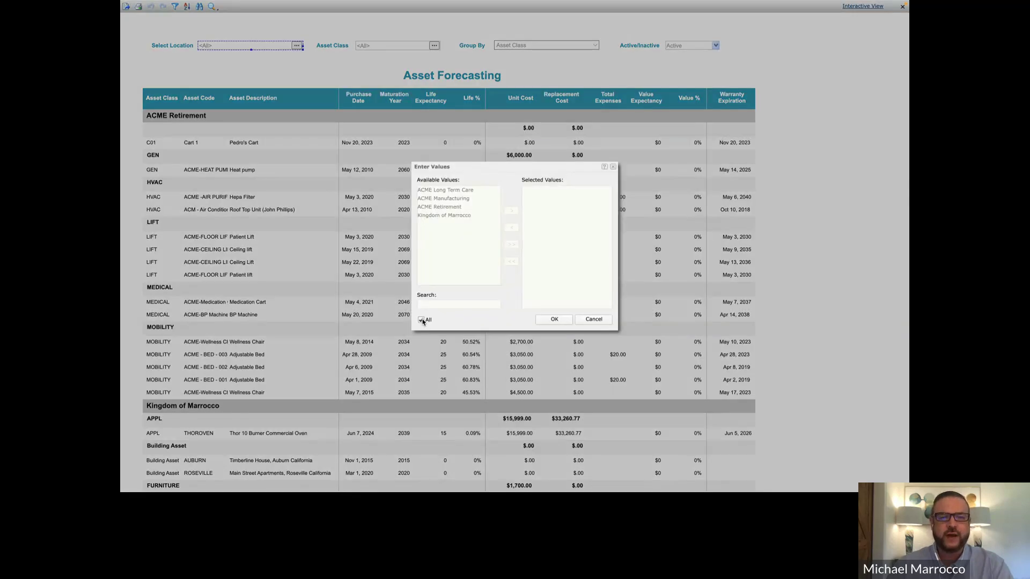
left_click(422, 320)
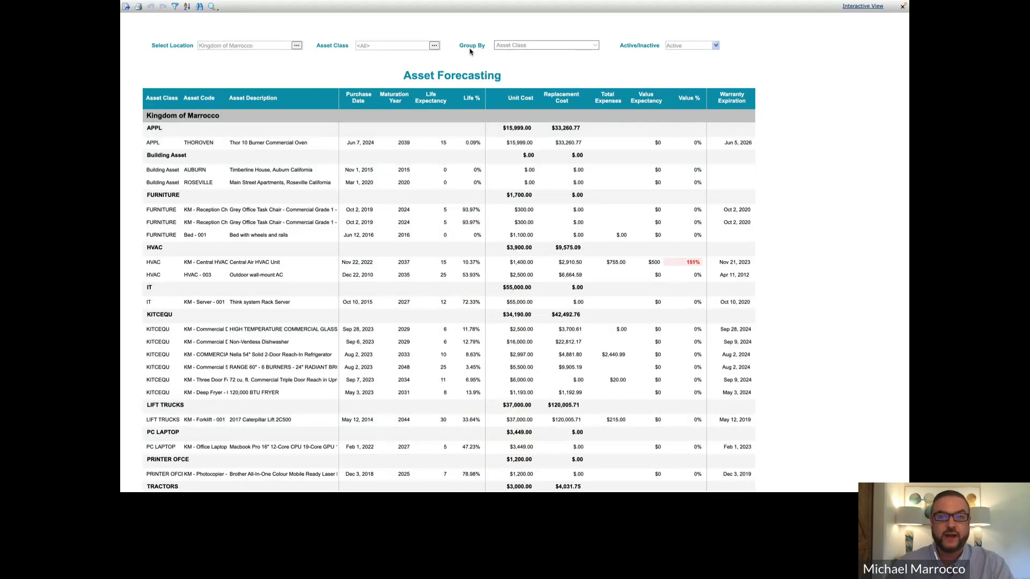
Group the Asset Forecasting report by Life Maturation Year, examine the yearly costs and reopen the grouping options.
left_click(579, 47)
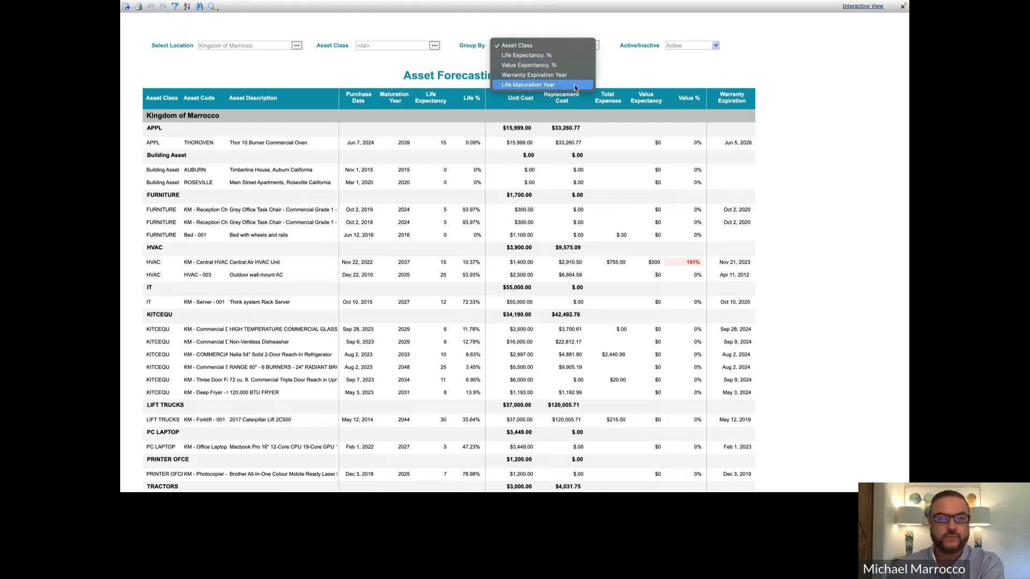
left_click(575, 86)
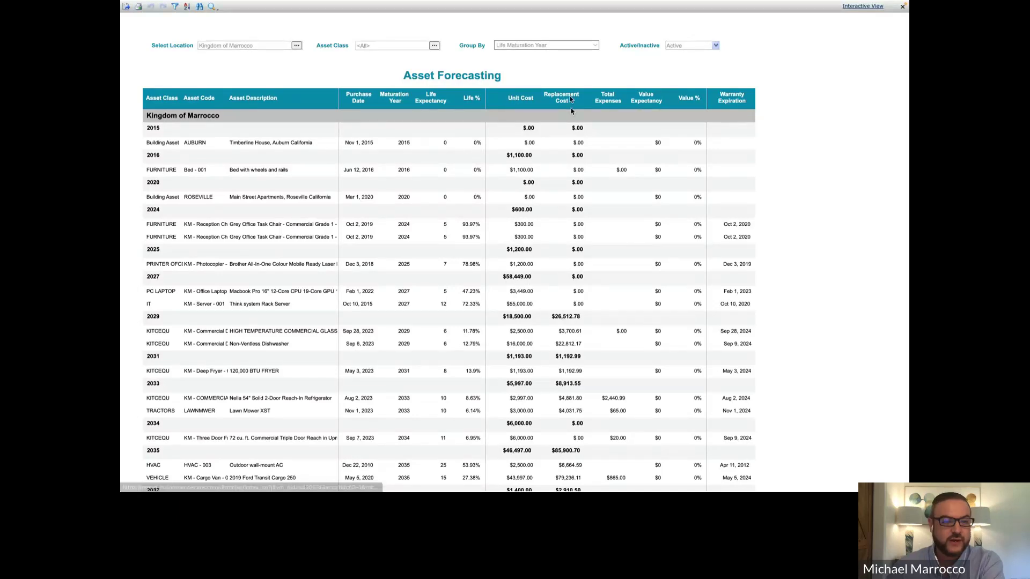
scroll(571, 111, "down", 1)
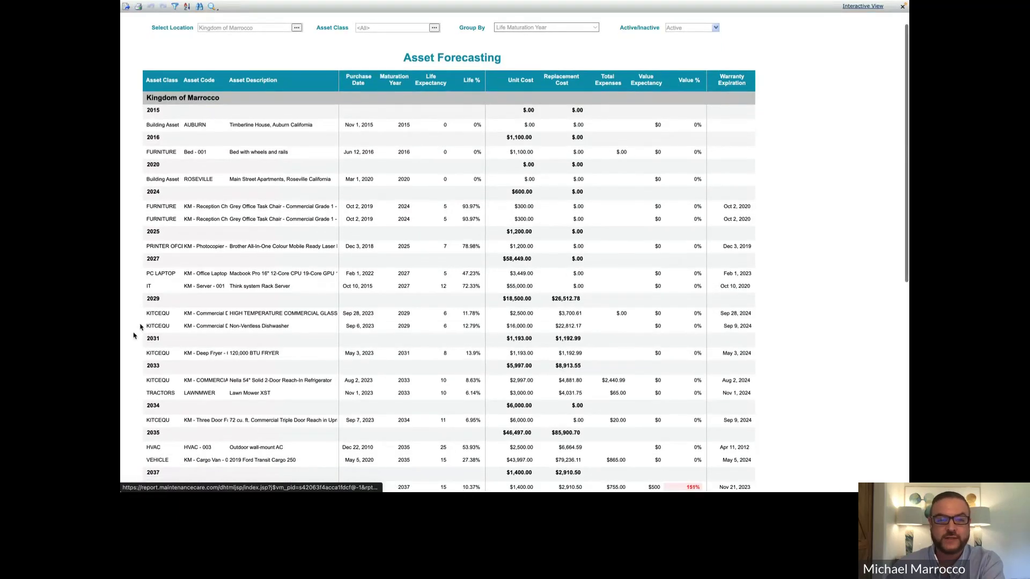
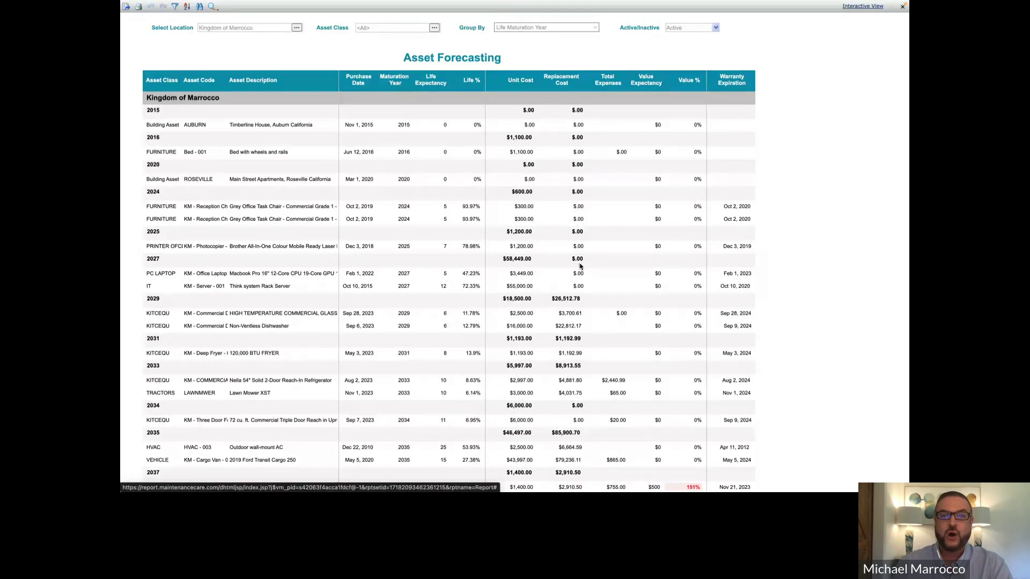
scroll(580, 266, "up", 1)
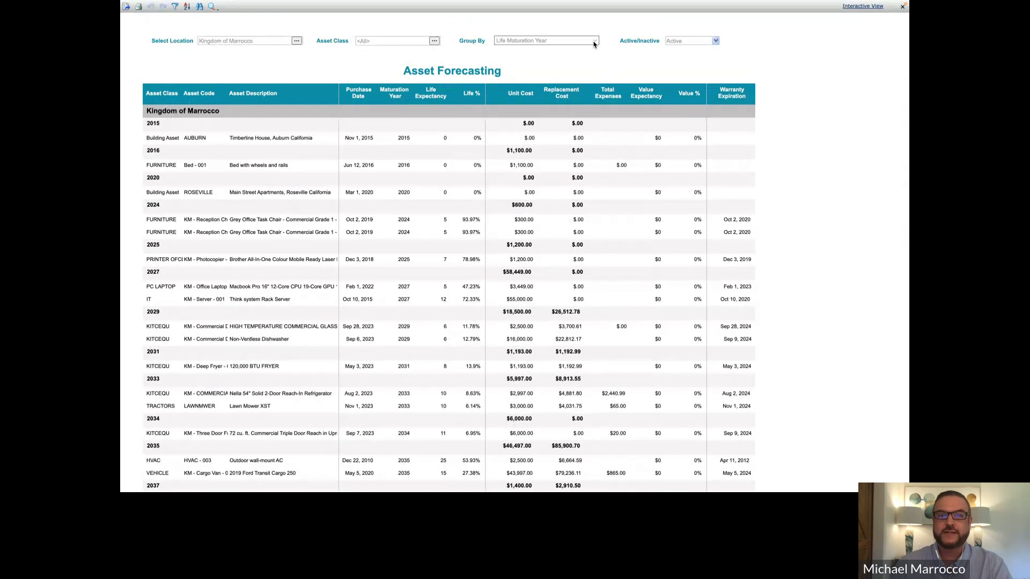
left_click(594, 44)
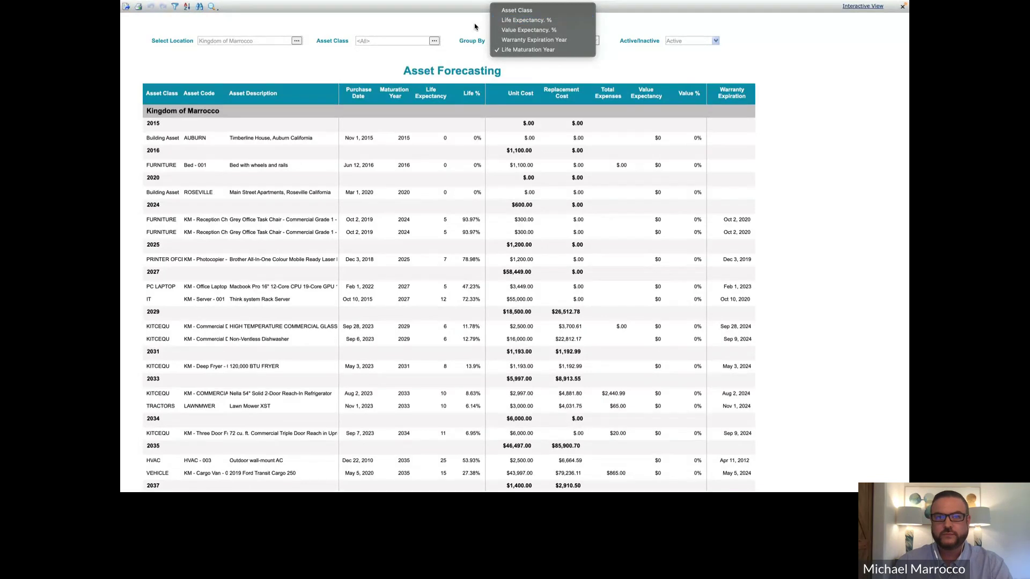
Look through the Asset Forecasting report's grouping choices, keep Life Maturation Year and close the report window.
key("Up")
key("Up")
key("Up")
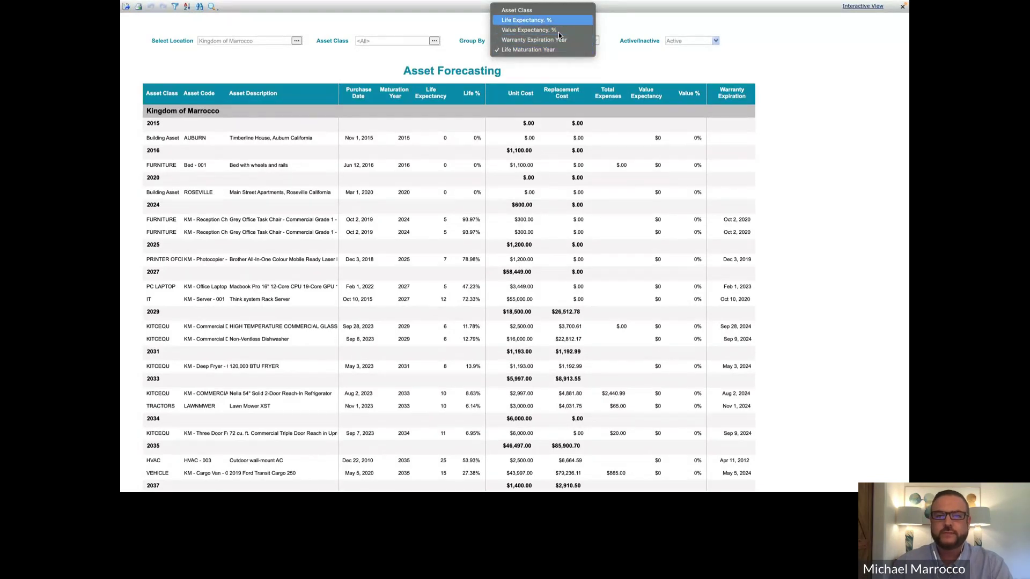
left_click(621, 38)
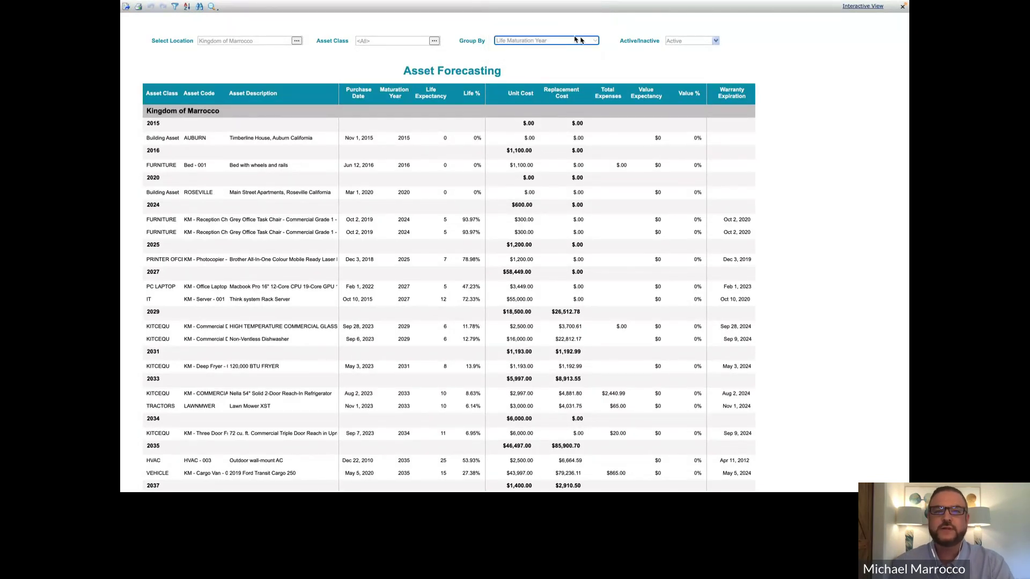
left_click(578, 40)
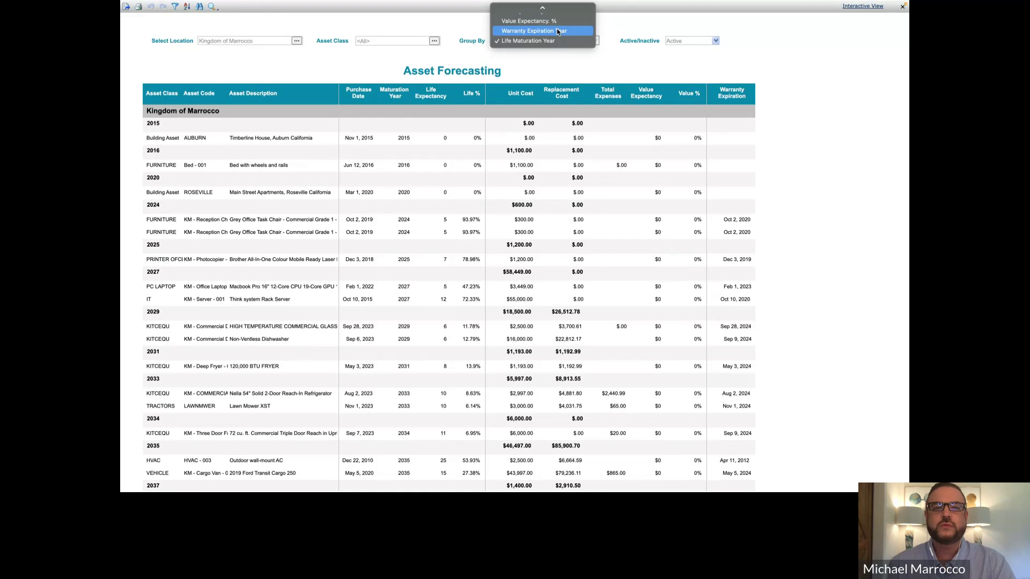
left_click(542, 50)
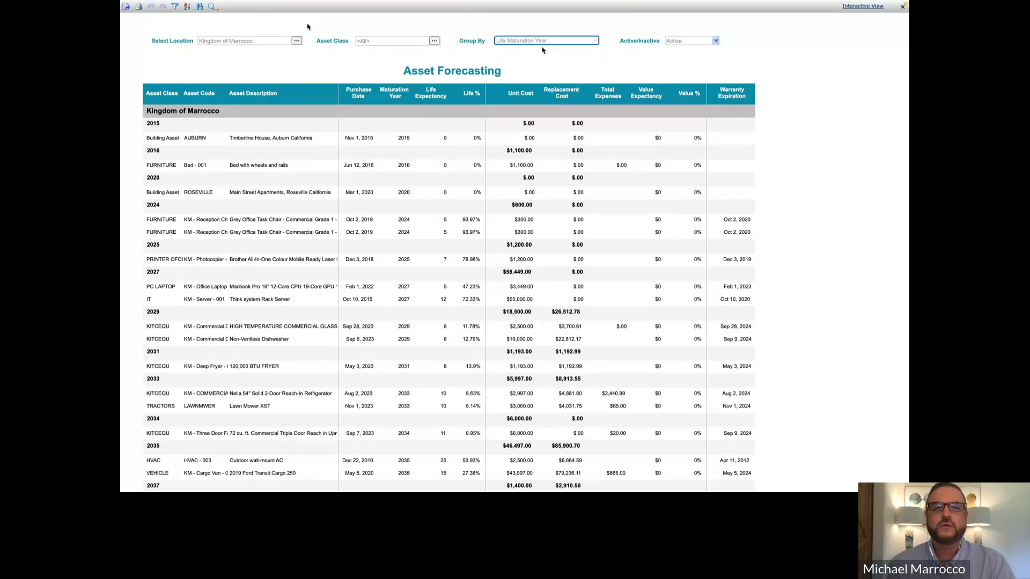
left_click(583, 49)
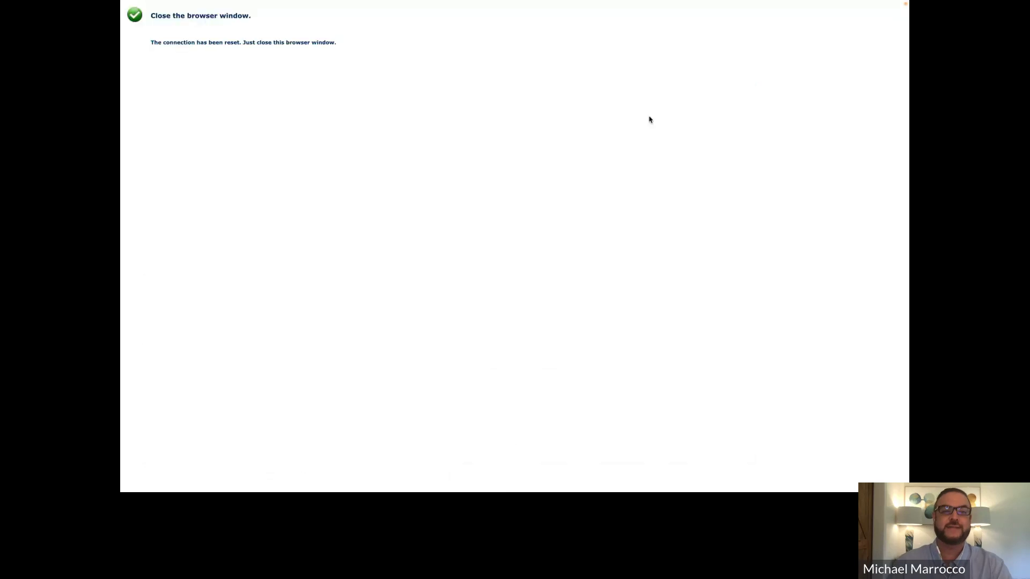
key("ctrl+w")
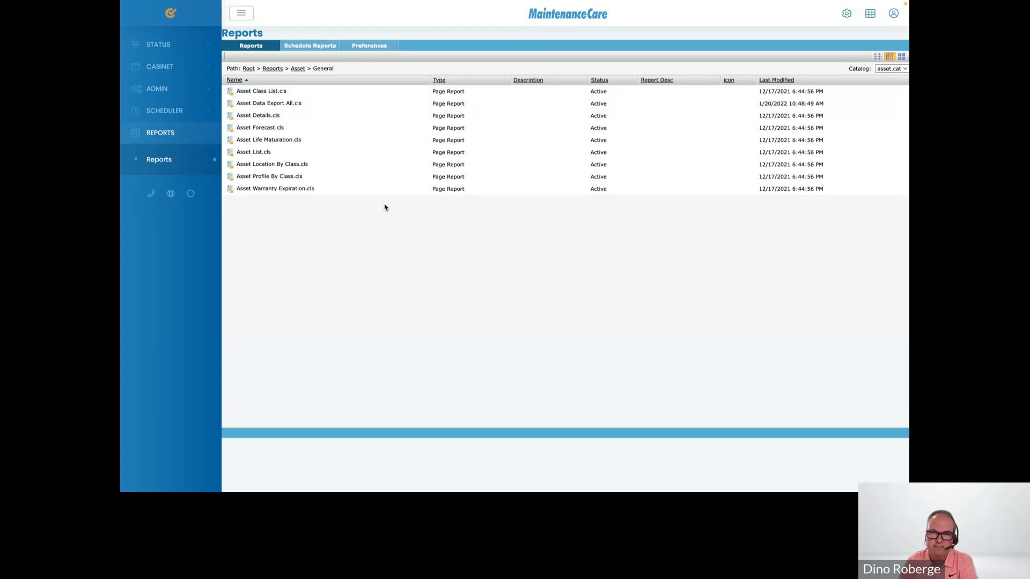
Run the Transactions report from the asset reports, view its paginated results and close it.
left_click(161, 161)
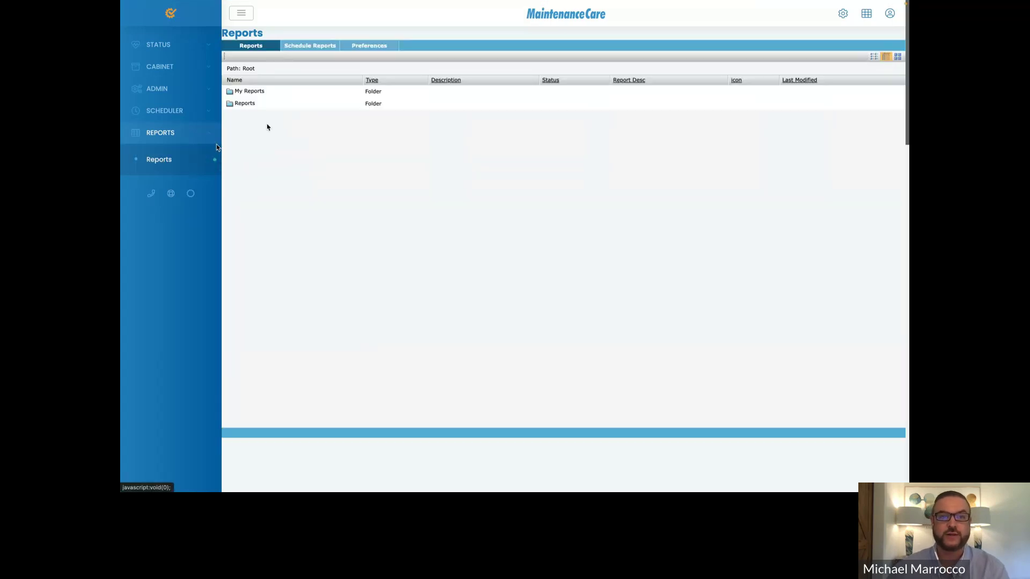
left_click(244, 104)
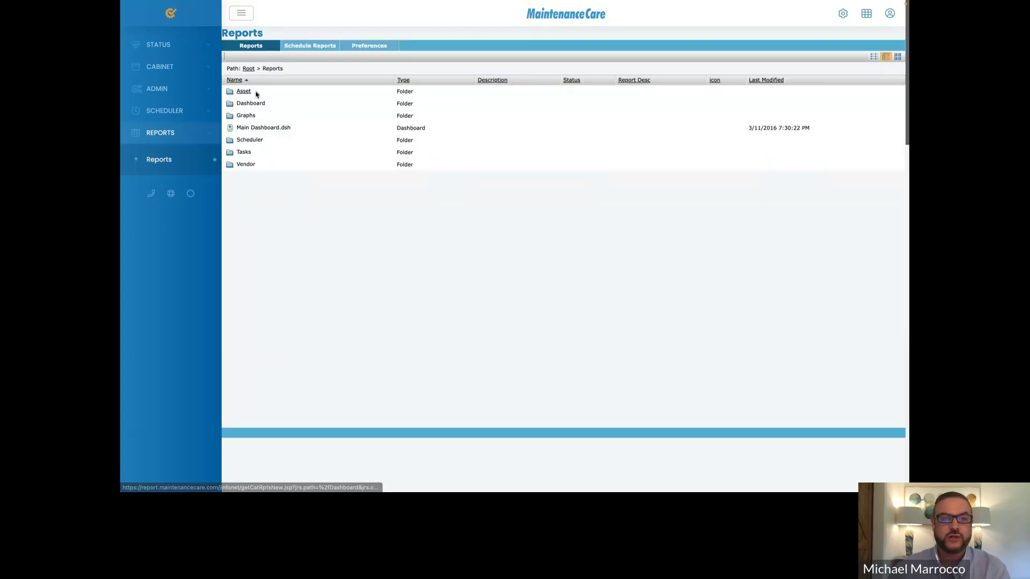
left_click(248, 94)
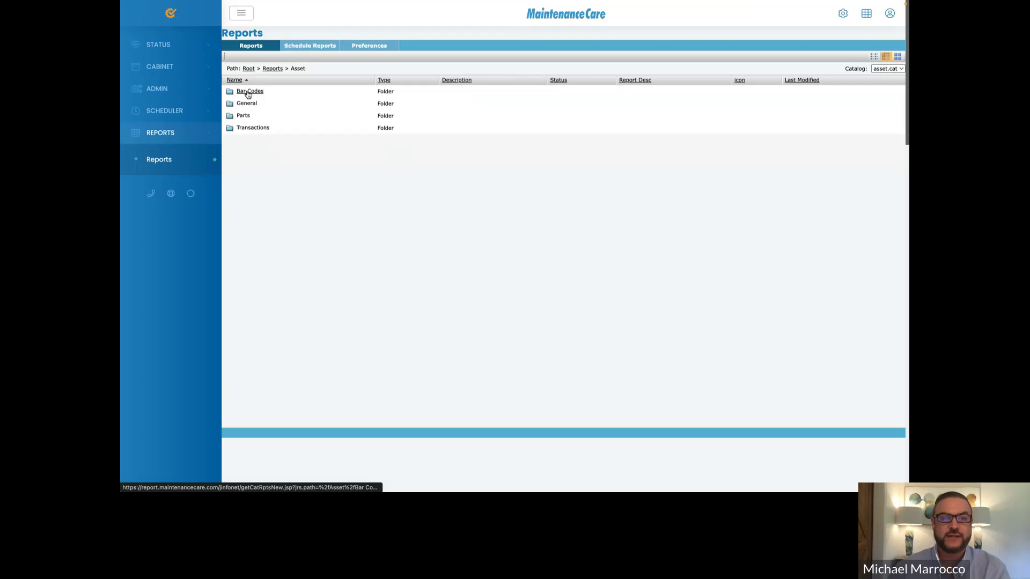
left_click(252, 129)
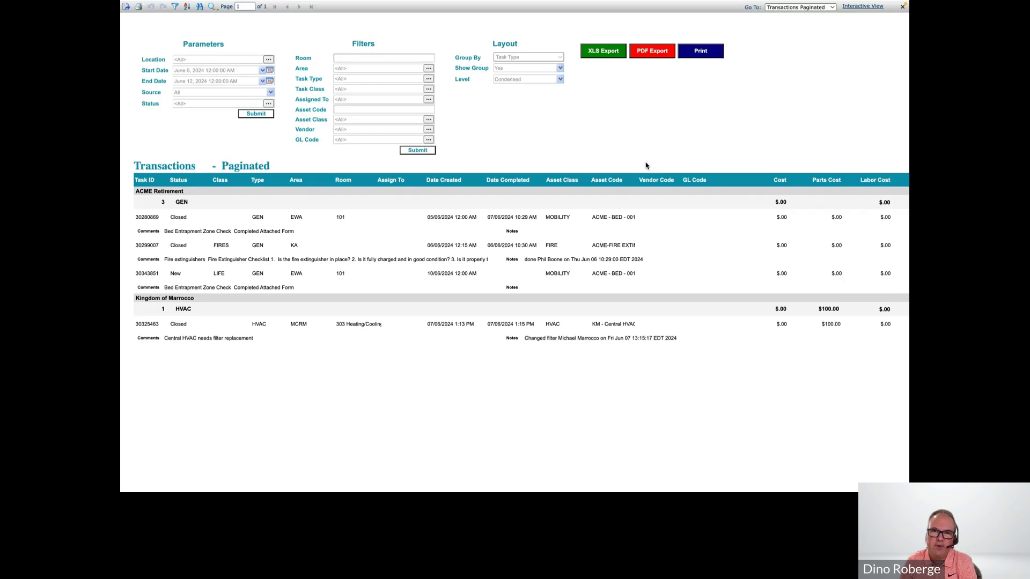
left_click(902, 7)
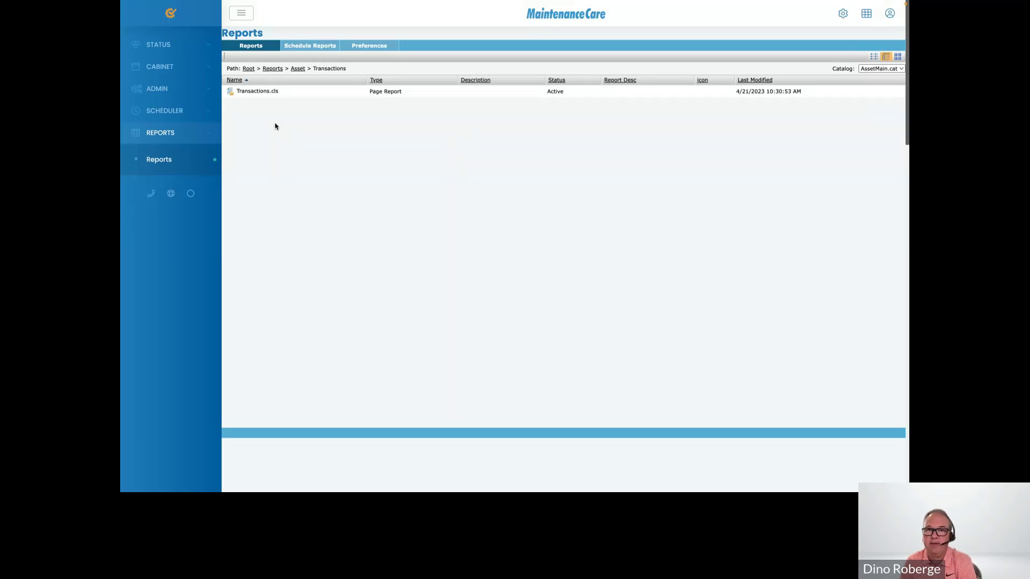
Open the Vendors list in the cabinet.
left_click(173, 46)
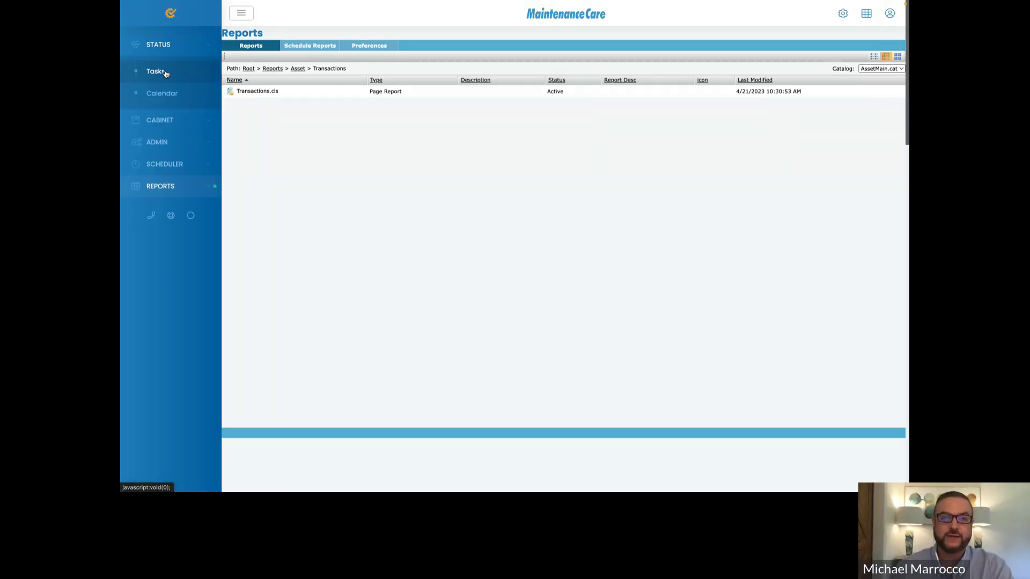
left_click(164, 71)
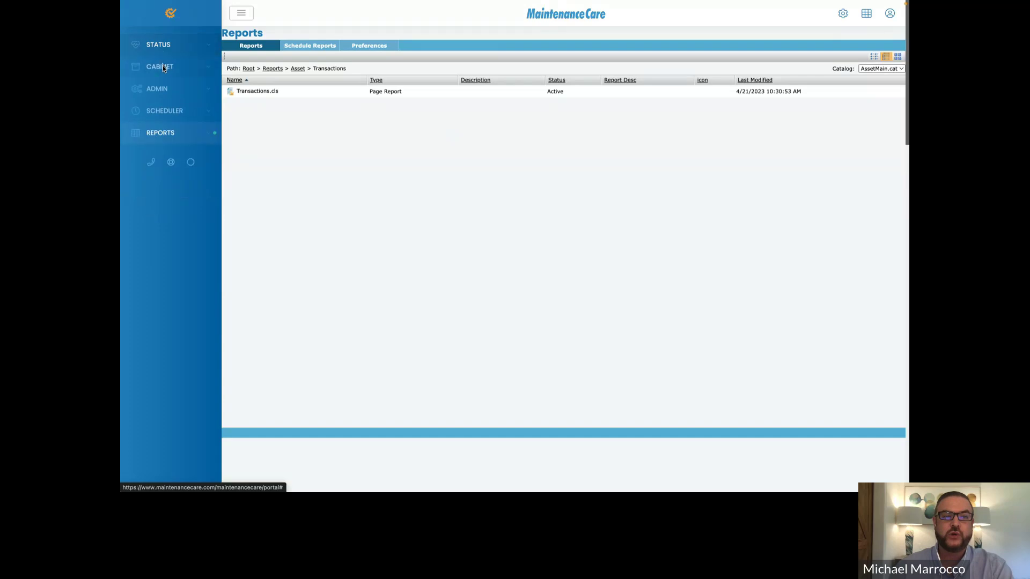
left_click(164, 67)
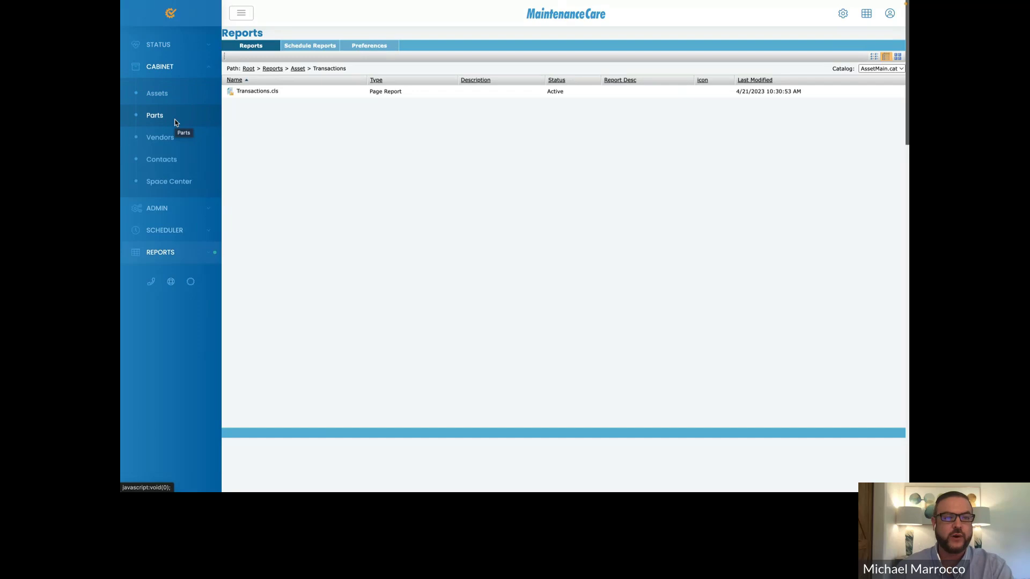
left_click(162, 138)
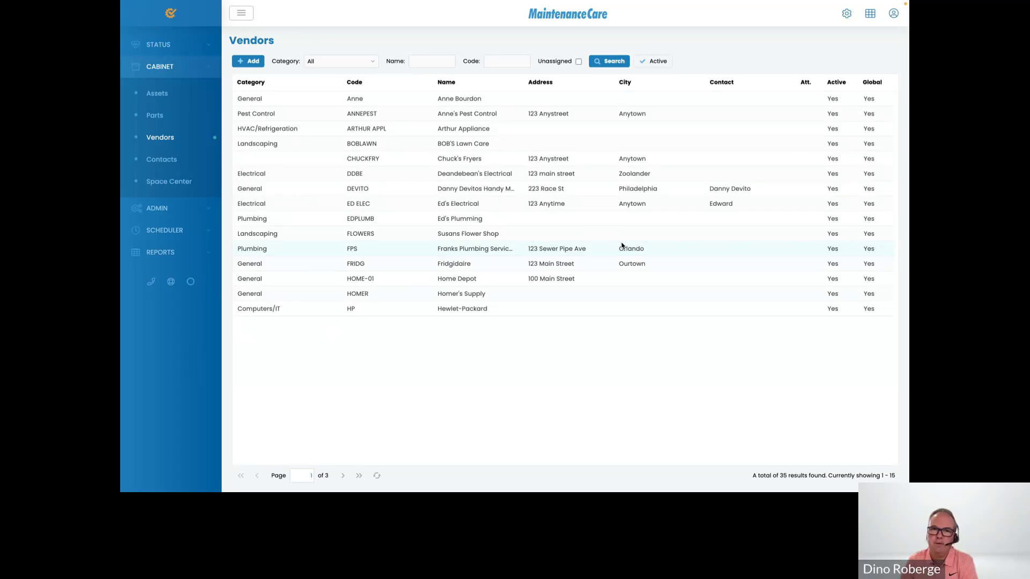
Filter the assets to the Kingdom of Marrocco facility and open the details of KM - COMMERCIAL FRIDGE.
left_click(209, 73)
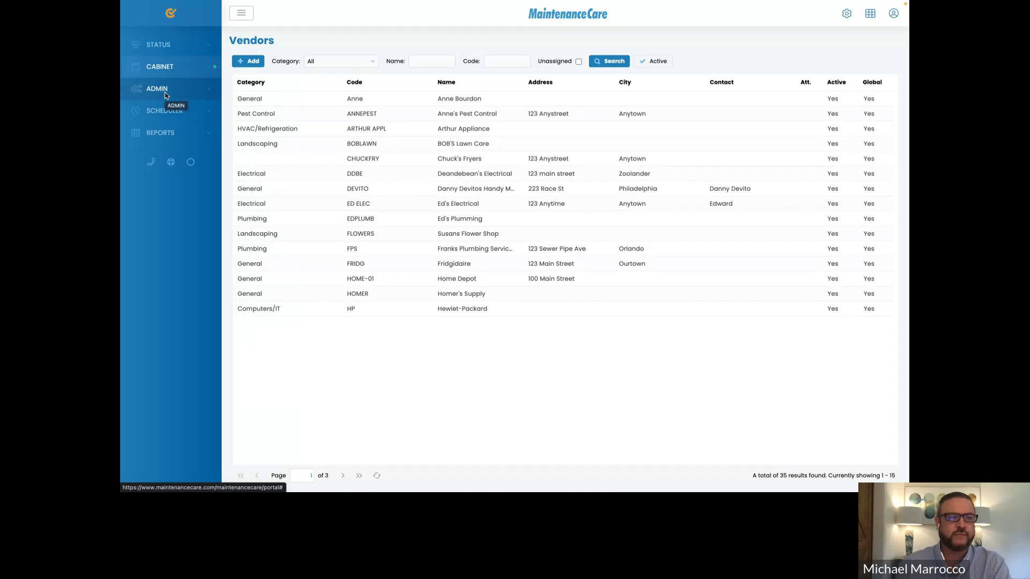
left_click(166, 68)
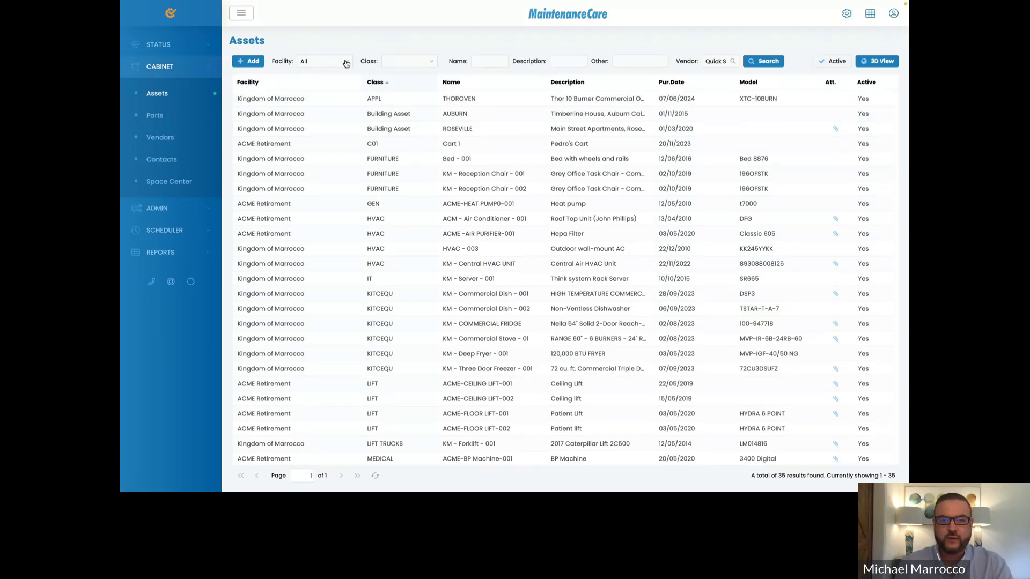
left_click(346, 64)
left_click(337, 96)
double_click(466, 309)
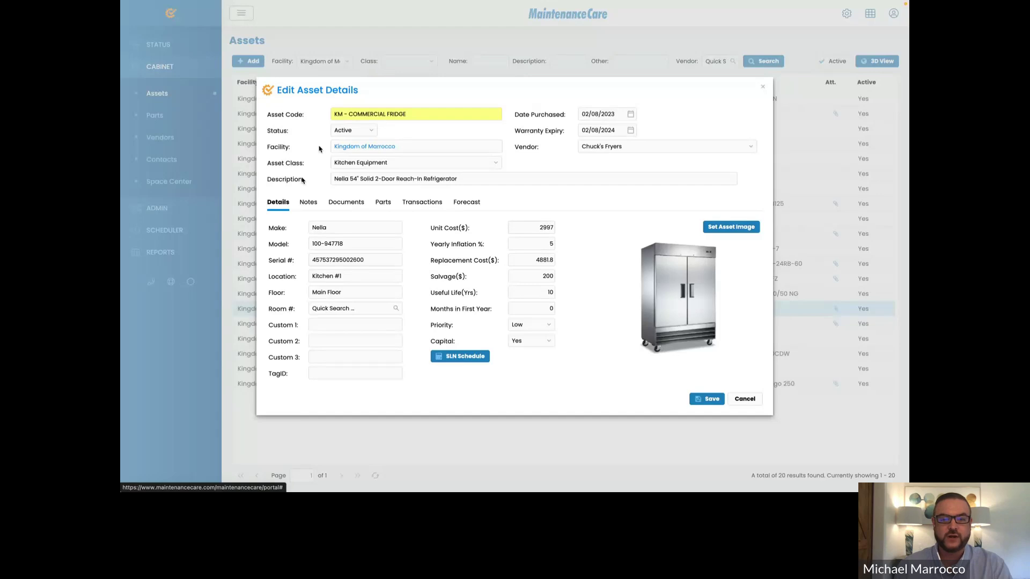
View the Nella Fridge.pdf document attached to the commercial fridge, return to the asset and close its details.
left_click(346, 202)
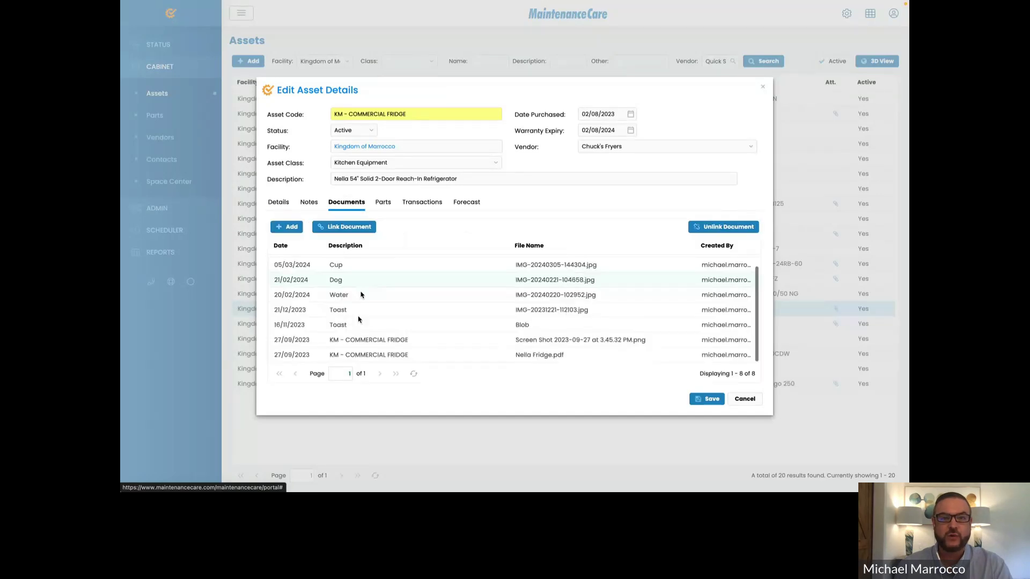
double_click(363, 355)
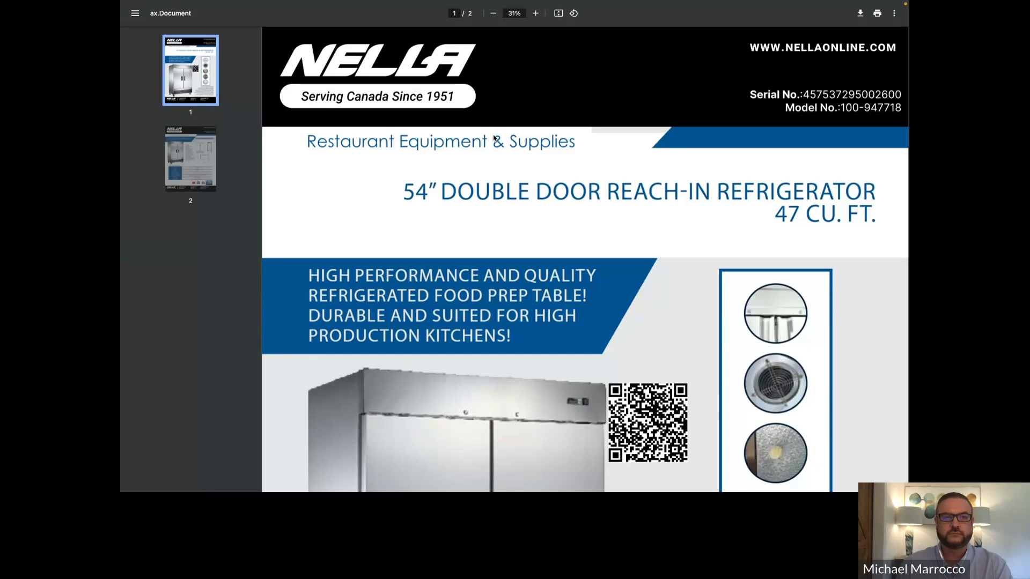
scroll(485, 173, "down", 1)
scroll(485, 173, "up", 1)
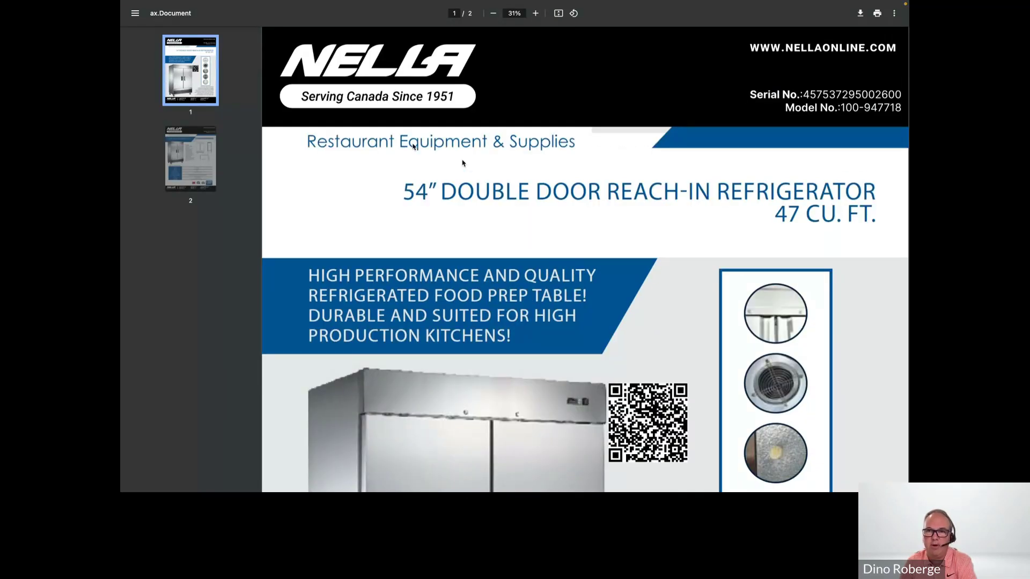
mouse_move(196, 17)
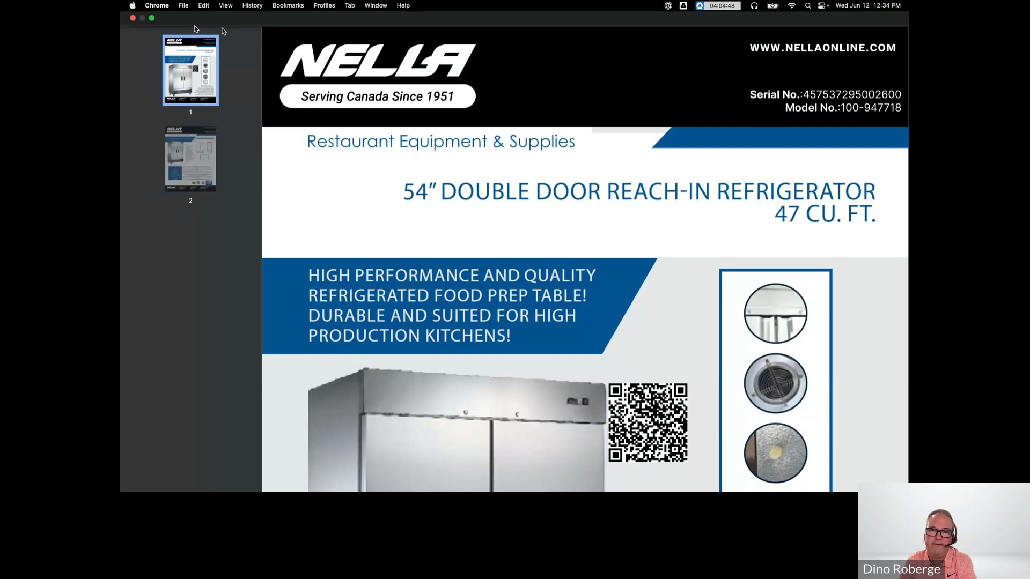
key("ctrl+super+f")
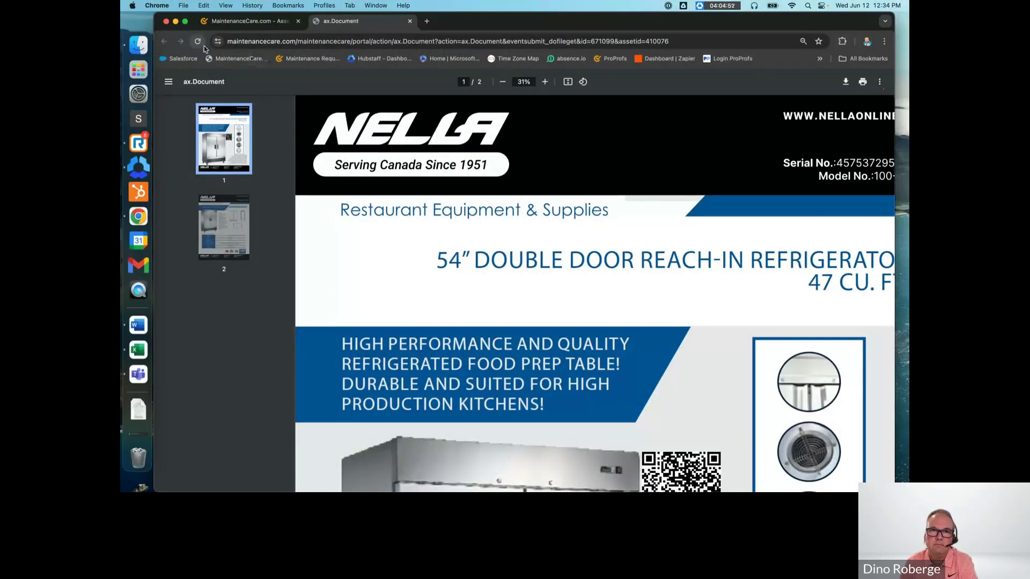
left_click(221, 24)
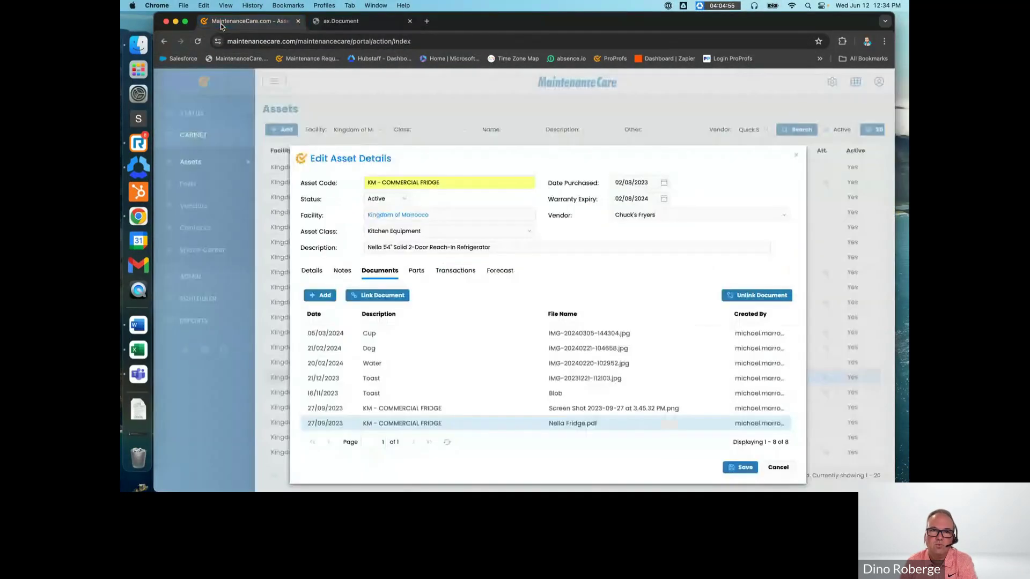
left_click(795, 155)
Run the Asset Barcode DYMO 450 DUO 2X4 report with its default parameters, view the asset labels and close it.
left_click(193, 320)
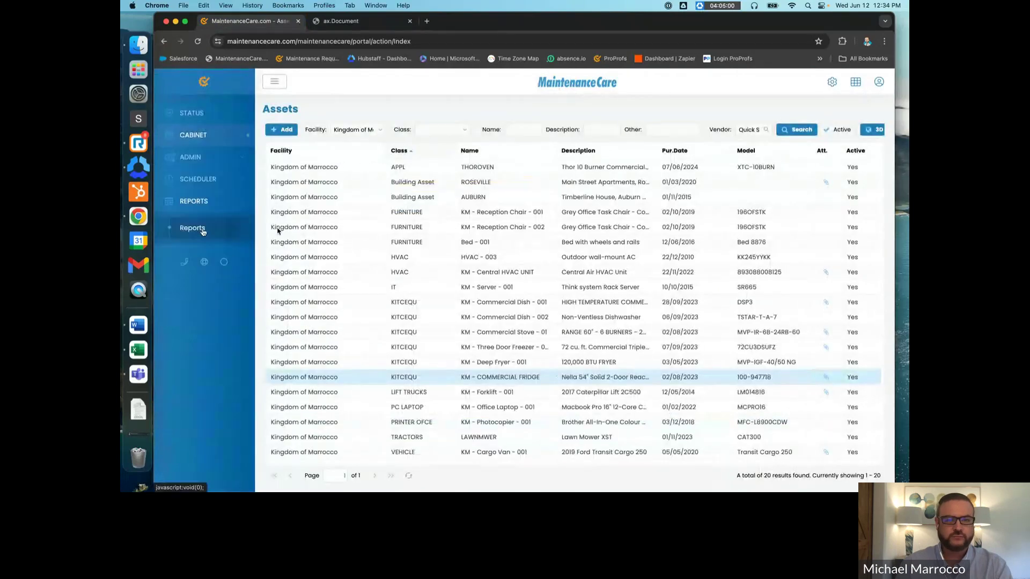
left_click(202, 227)
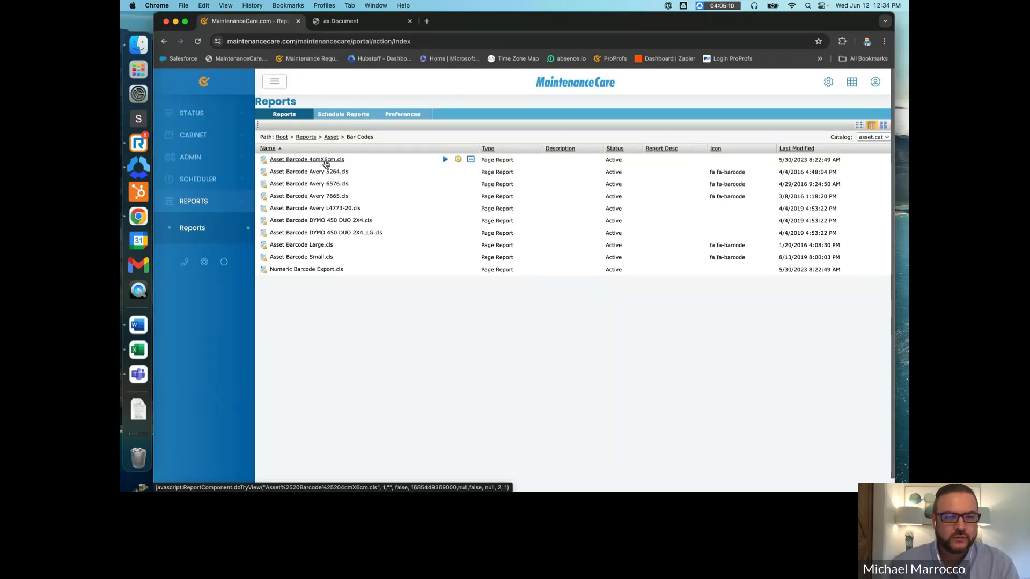
left_click(315, 222)
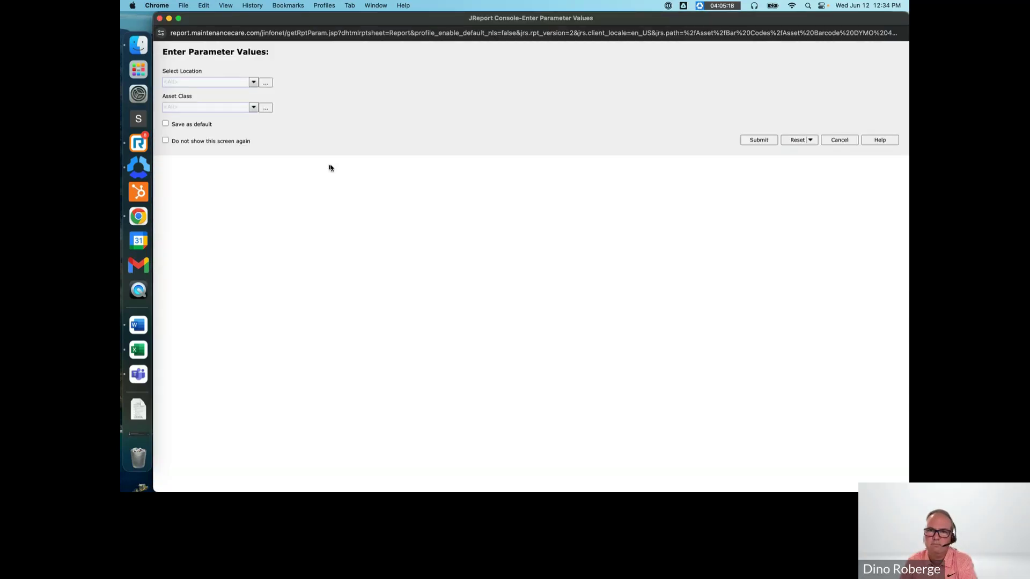
left_click(760, 140)
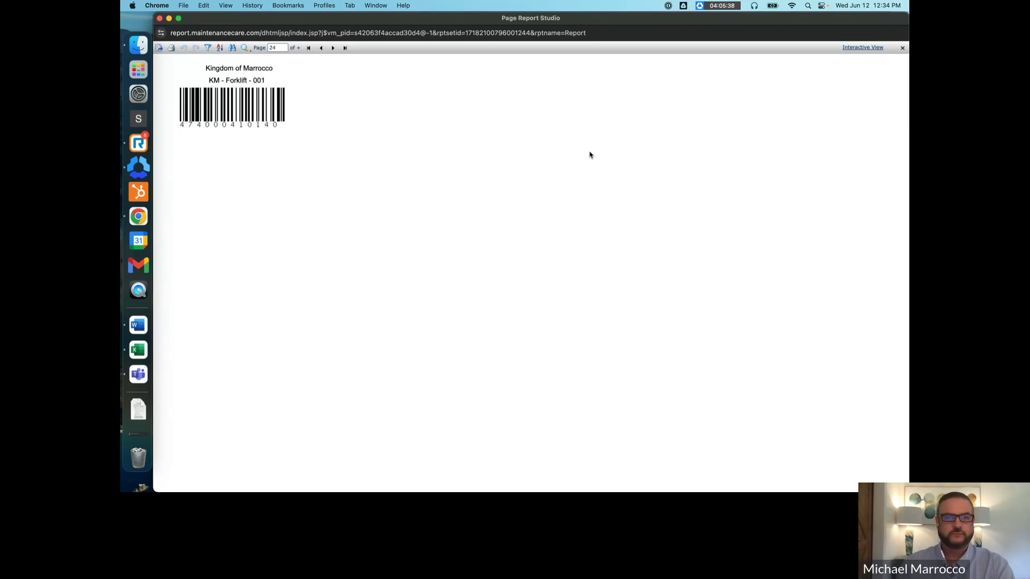
left_click(903, 49)
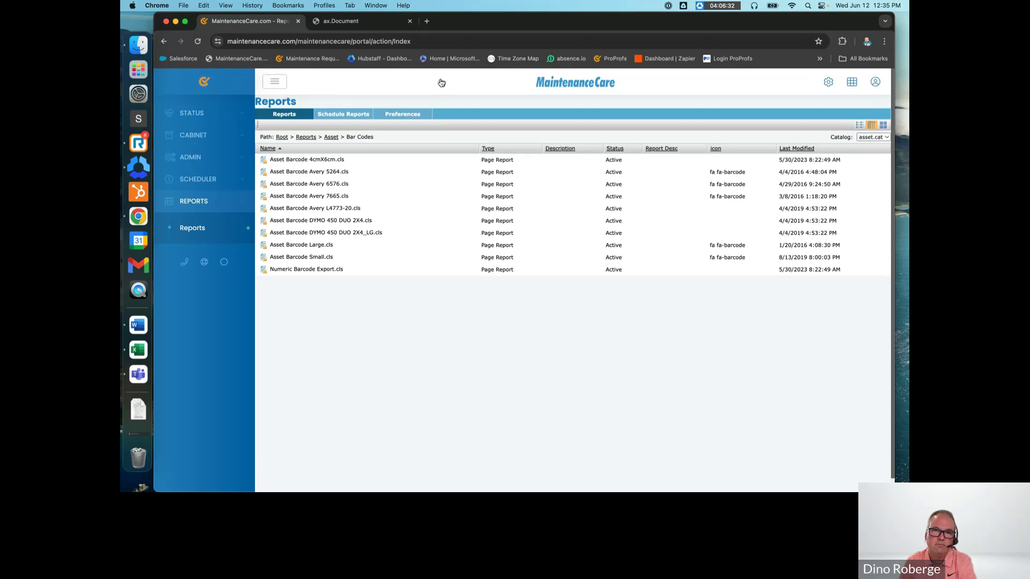
Open the scheduling form for the asset Transactions report and decline the phone connection software update.
left_click(197, 232)
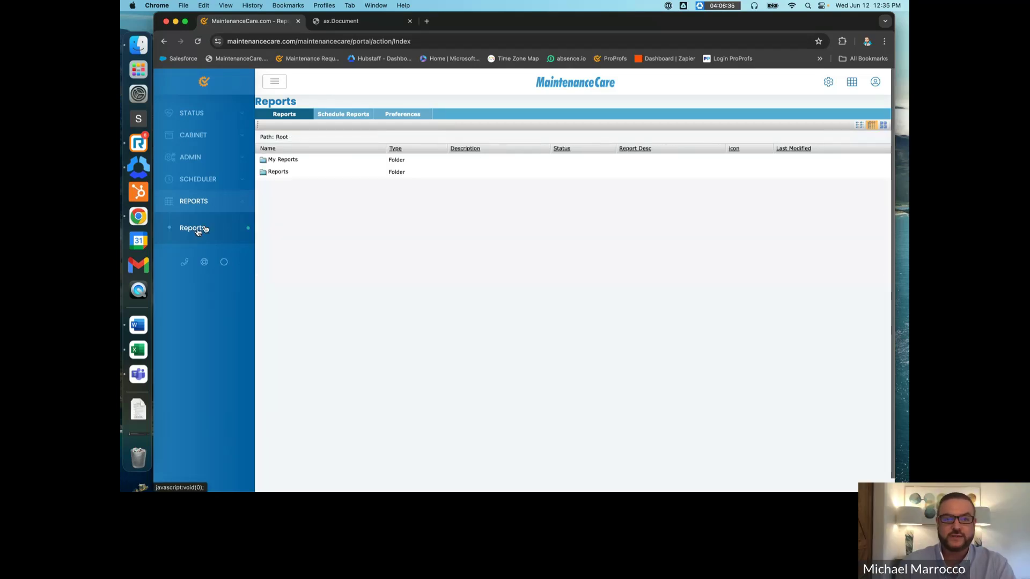
left_click(278, 172)
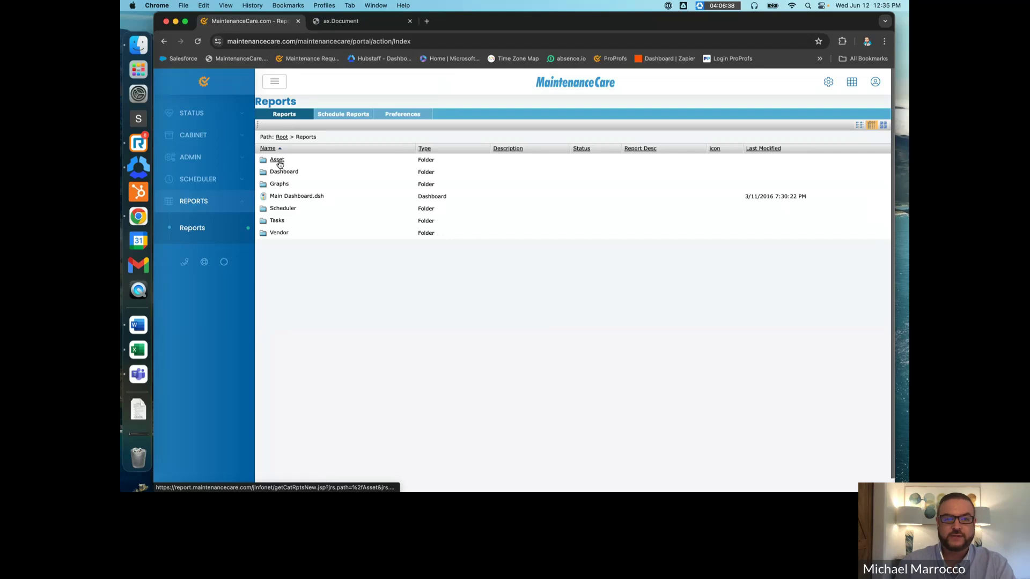
left_click(279, 162)
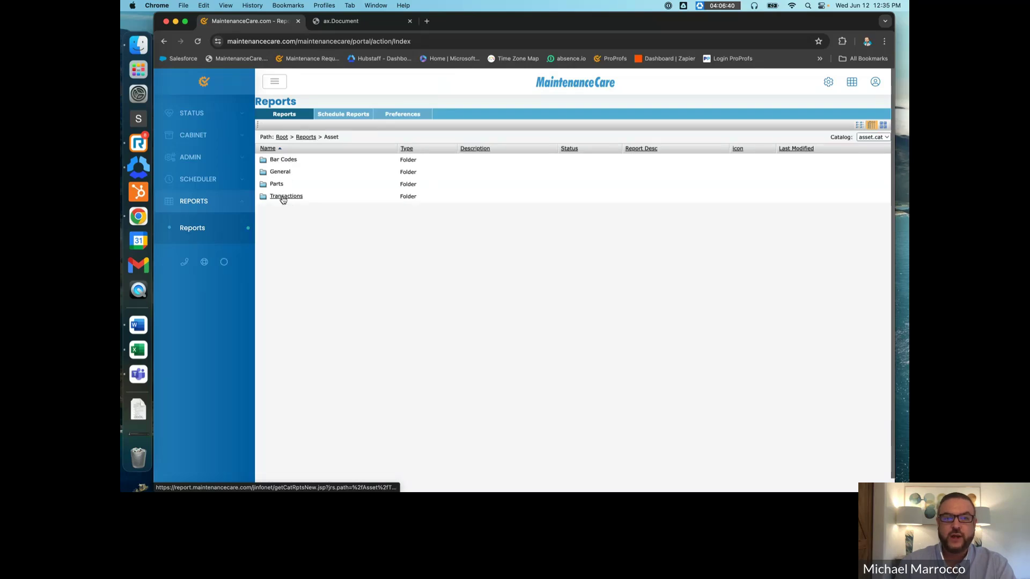
left_click(283, 197)
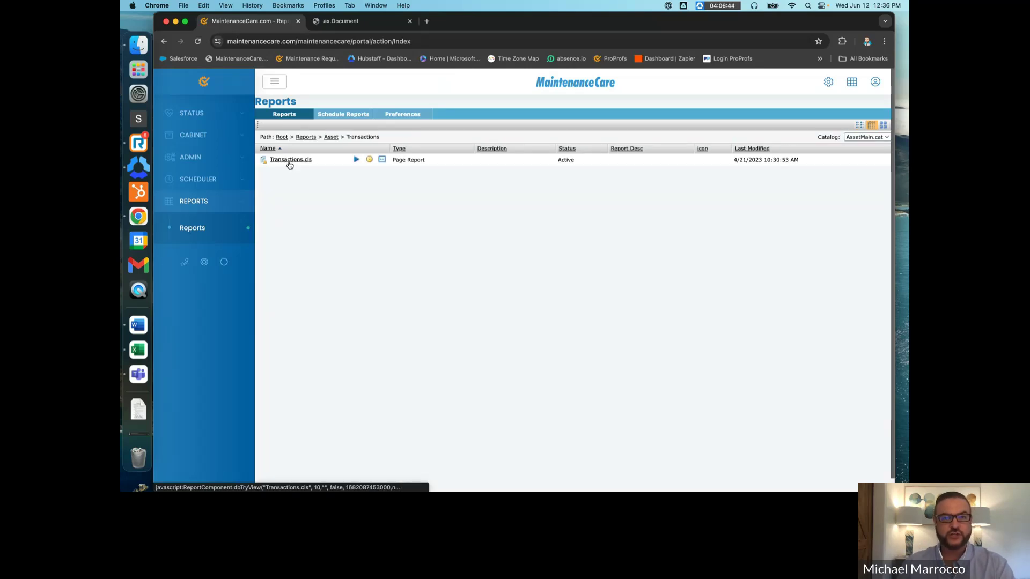
left_click(368, 160)
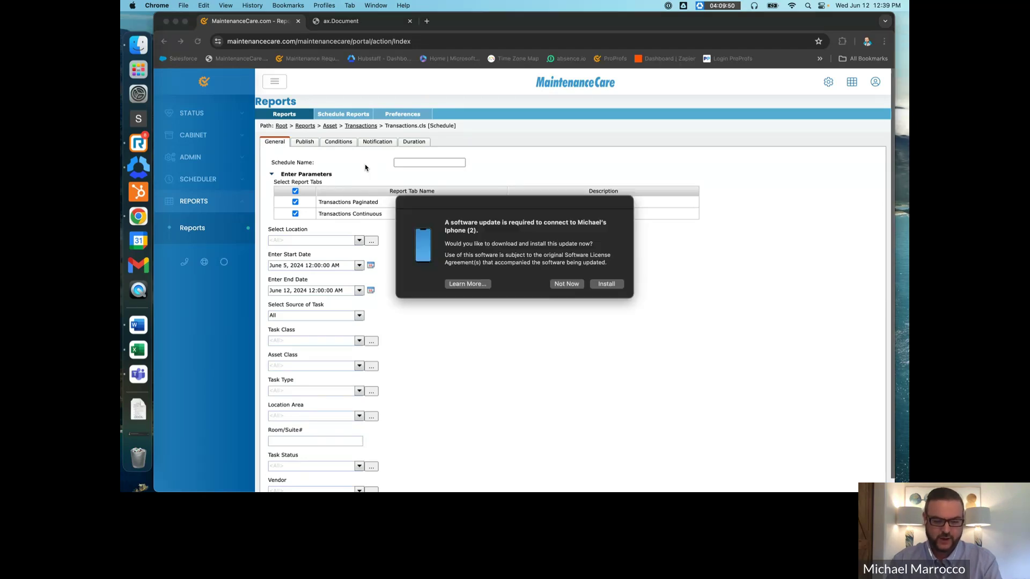
left_click(566, 284)
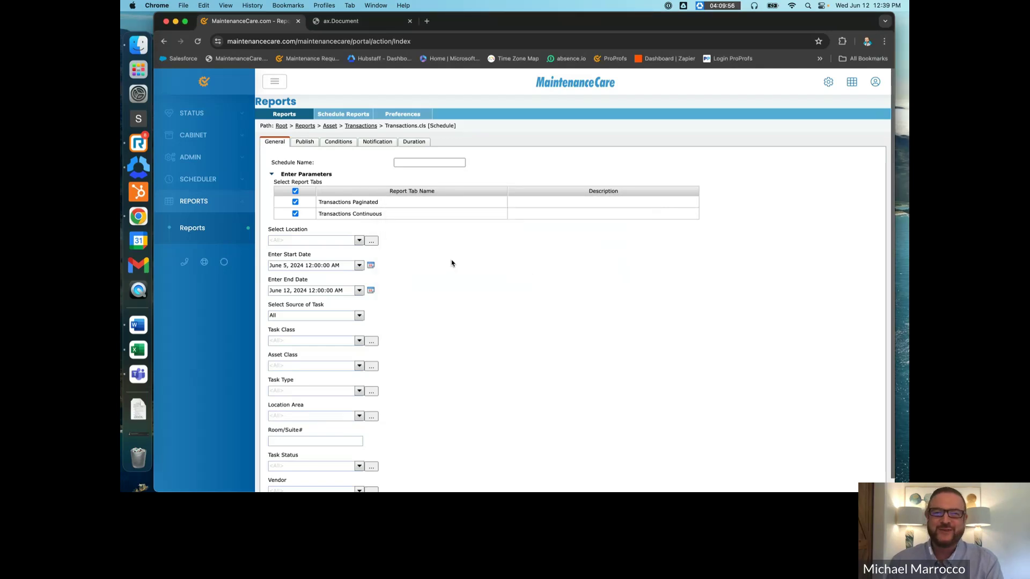
Open QuickTime Player, start a new movie recording to mirror the phone, decline the software update, and move the recording window and its controls aside.
right_click(137, 292)
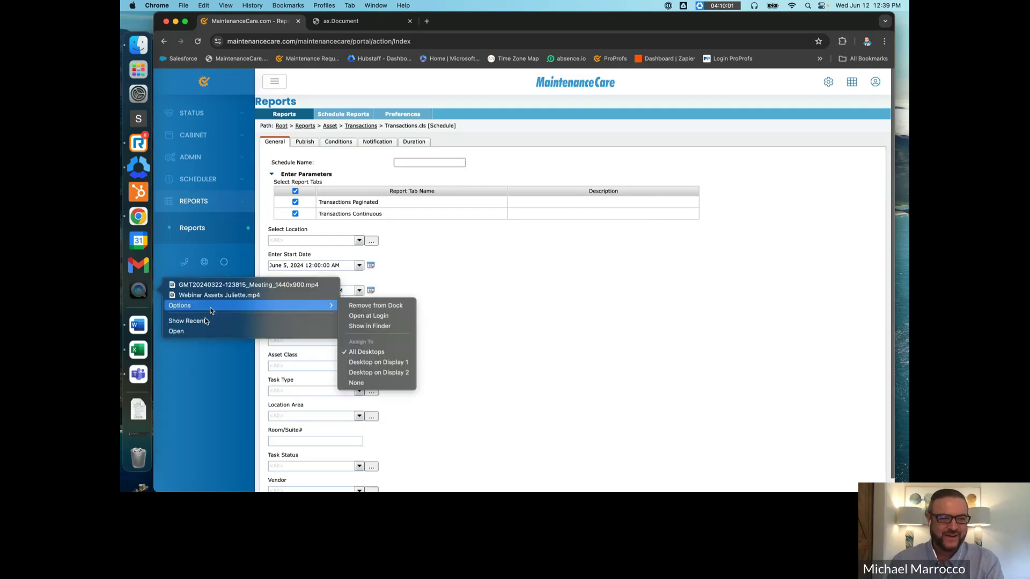
left_click(195, 330)
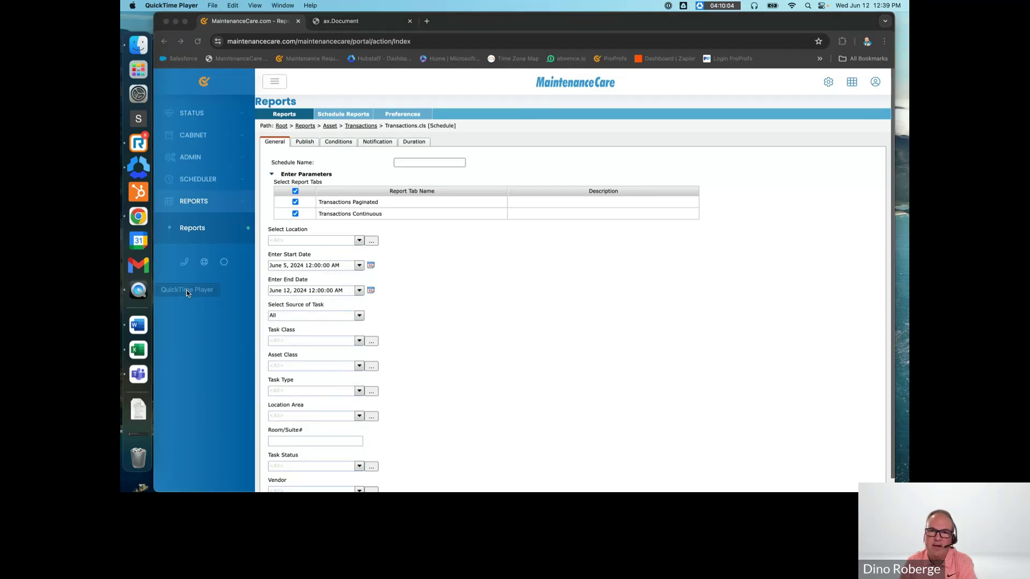
right_click(142, 293)
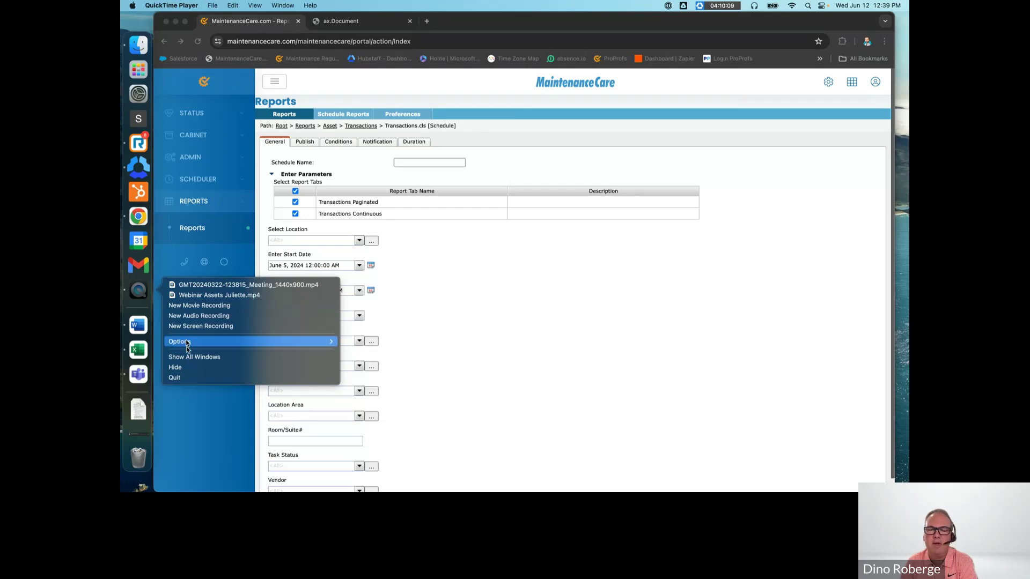
left_click(194, 309)
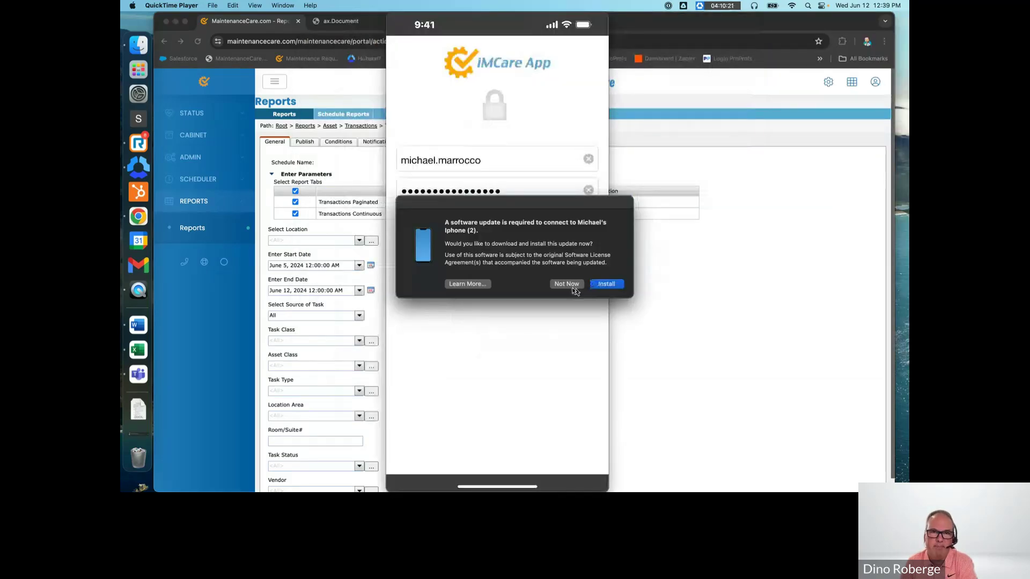
left_click(573, 288)
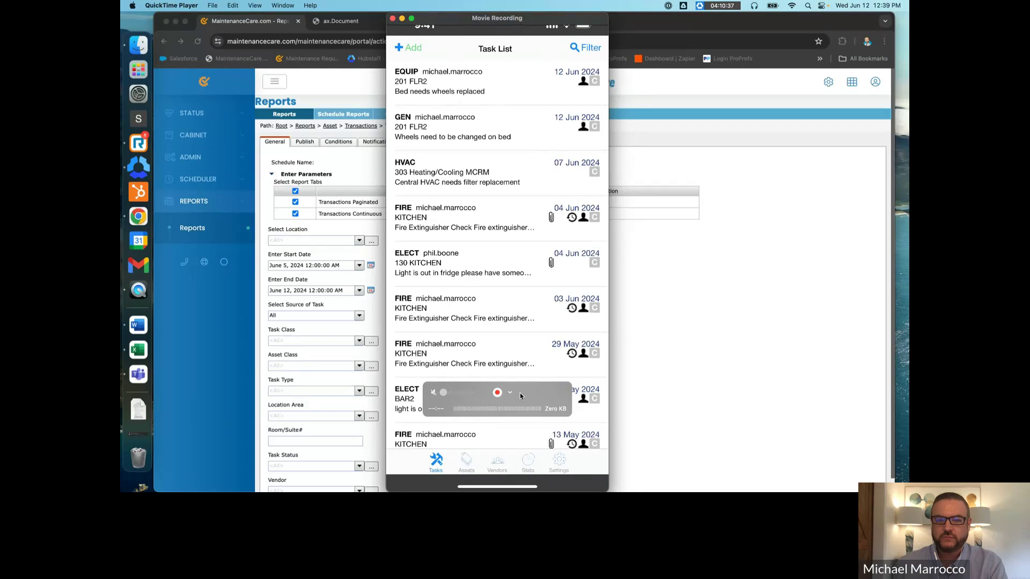
left_click_drag(520, 393, 568, 281)
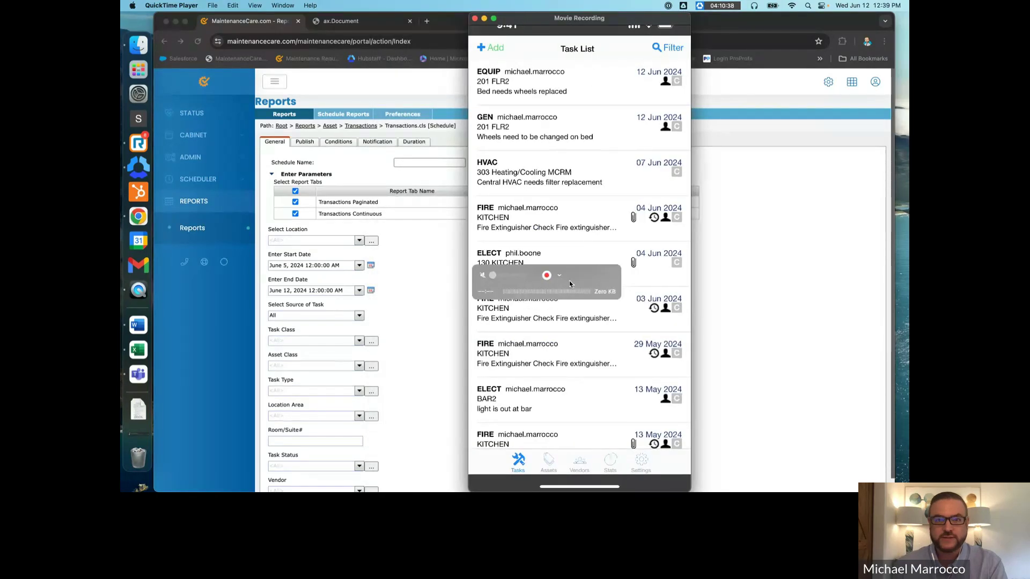
left_click_drag(569, 281, 600, 403)
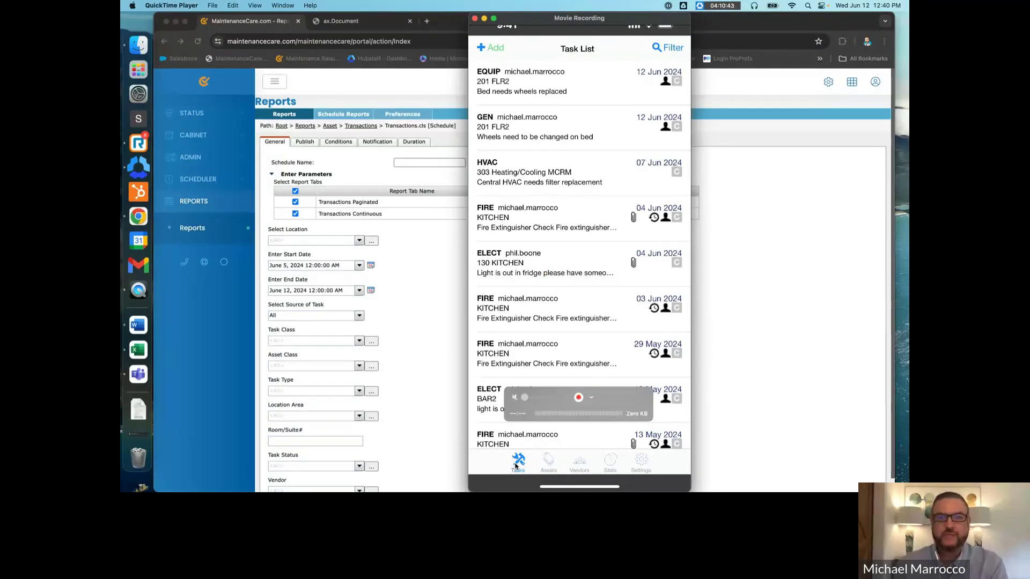
Open the details of KM - COMMERCIAL FRIDGE from the asset list in the mobile app.
left_click(545, 469)
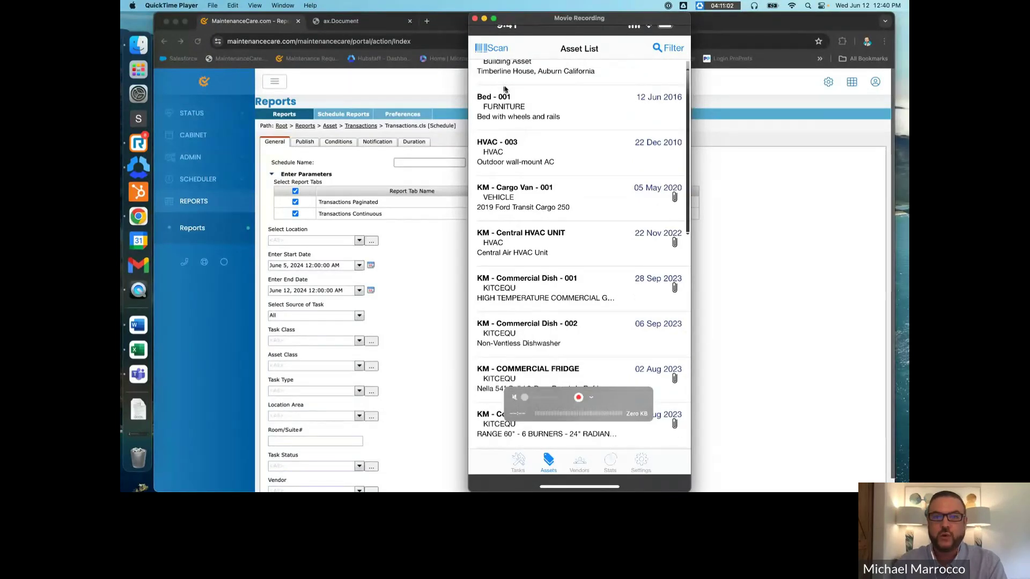
scroll(579, 218, "down", 3)
left_click(580, 219)
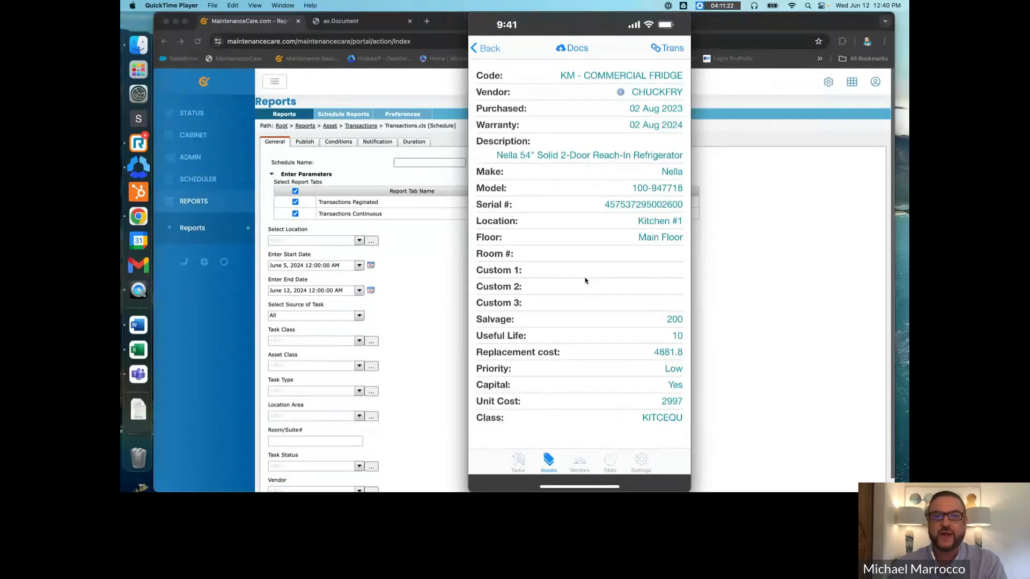
Review the commercial fridge's transactions, read the details and previous notes of the 06 Mar 2024 $65.00 transaction, and return to the transaction list.
left_click(671, 48)
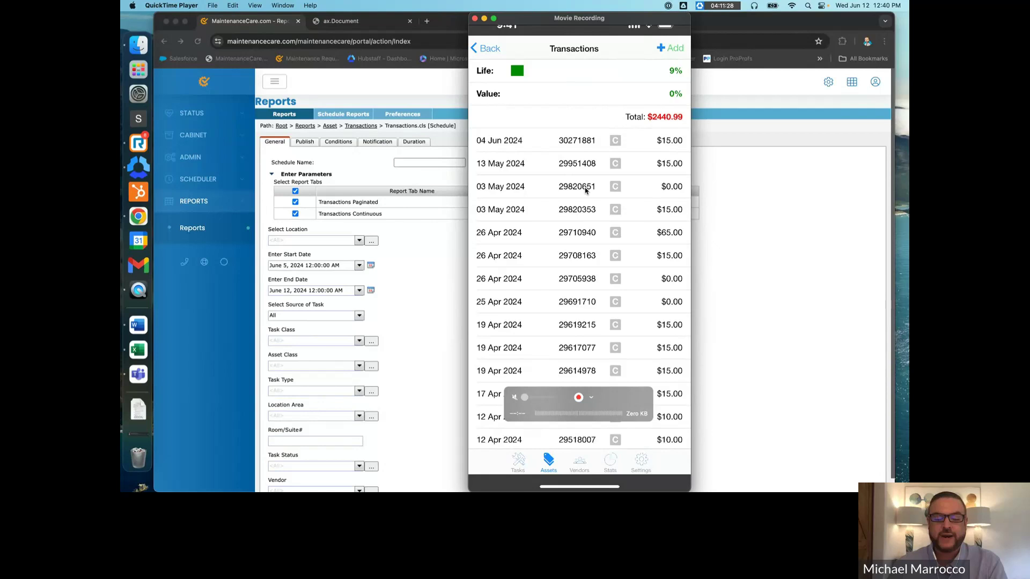
scroll(586, 214, "down", 10)
left_click(586, 231)
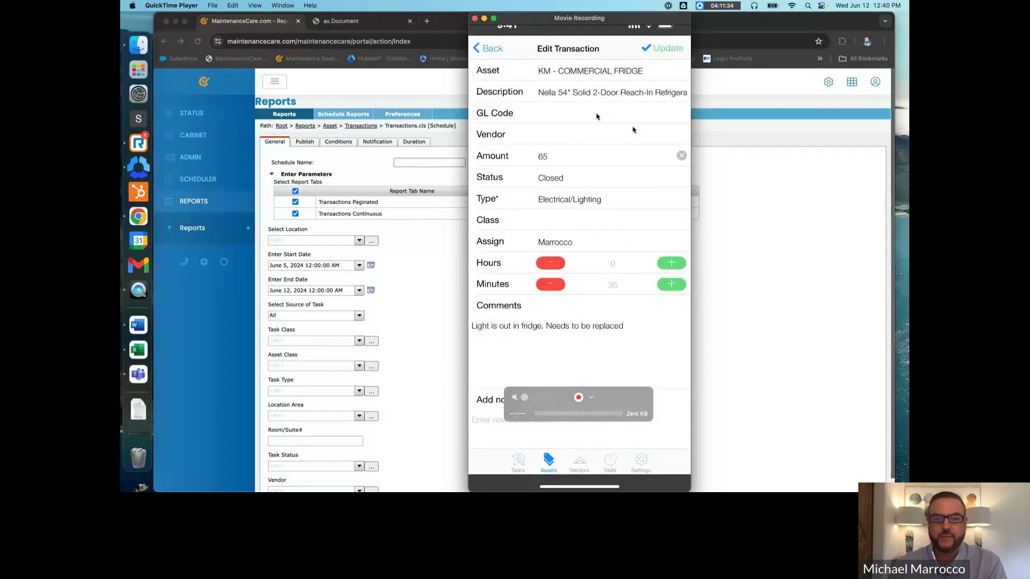
scroll(543, 298, "down", 1)
scroll(545, 279, "down", 5)
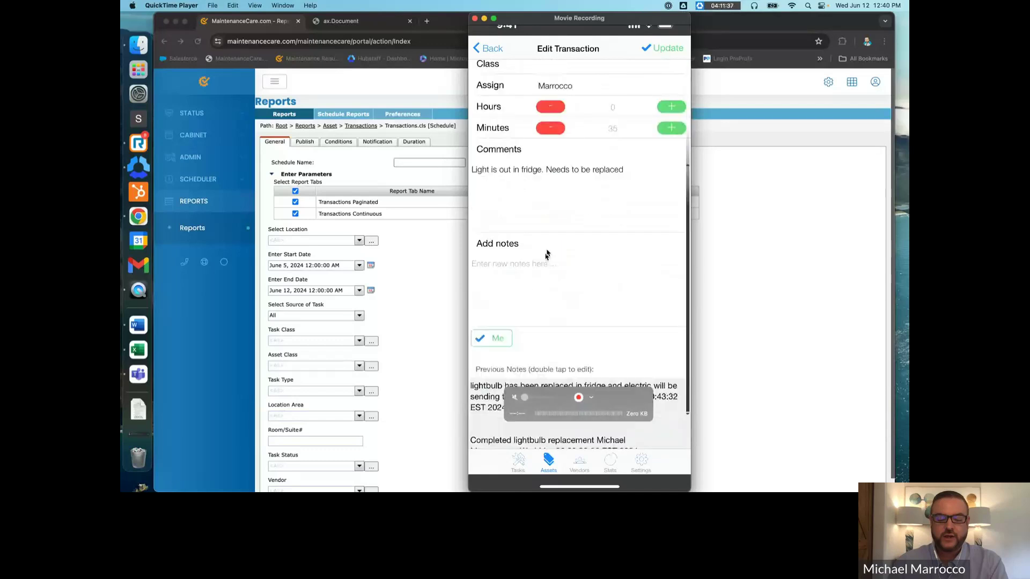
scroll(547, 253, "up", 10)
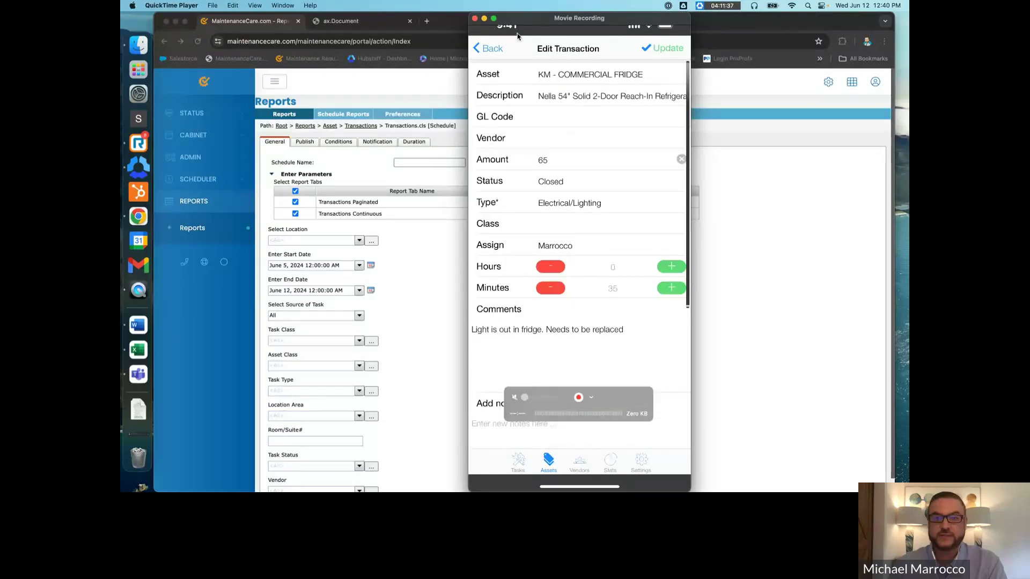
left_click(487, 47)
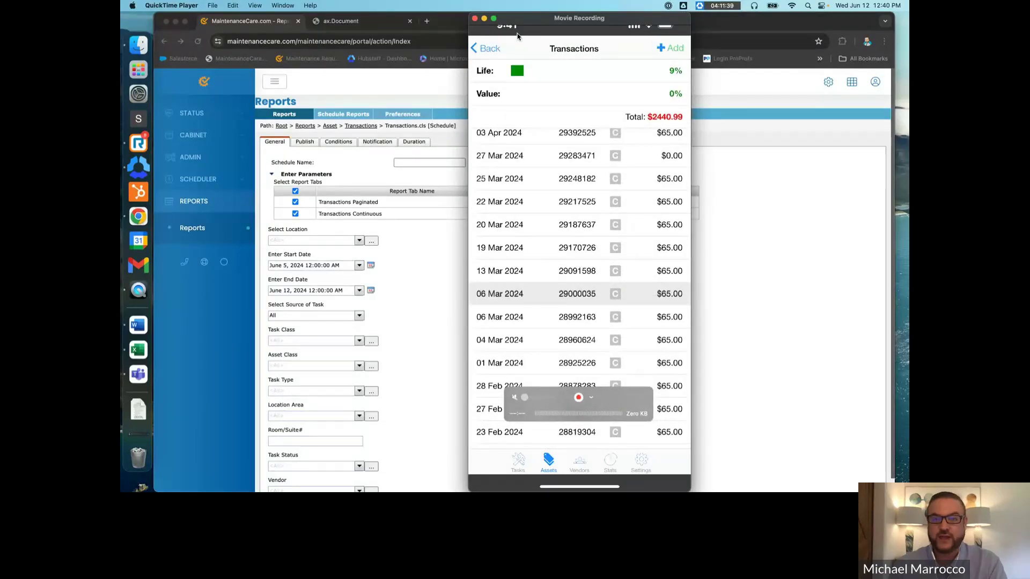
Return to the commercial fridge's details, view its attached Nella_Fridge document and close the phone recording window.
scroll(531, 70, "up", 3)
scroll(531, 70, "up", 5)
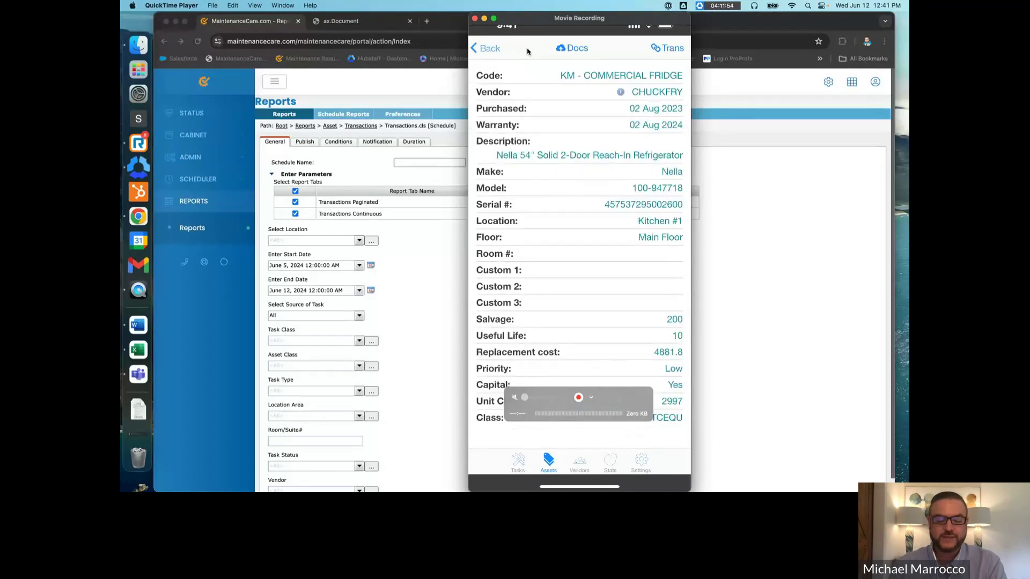
left_click(575, 49)
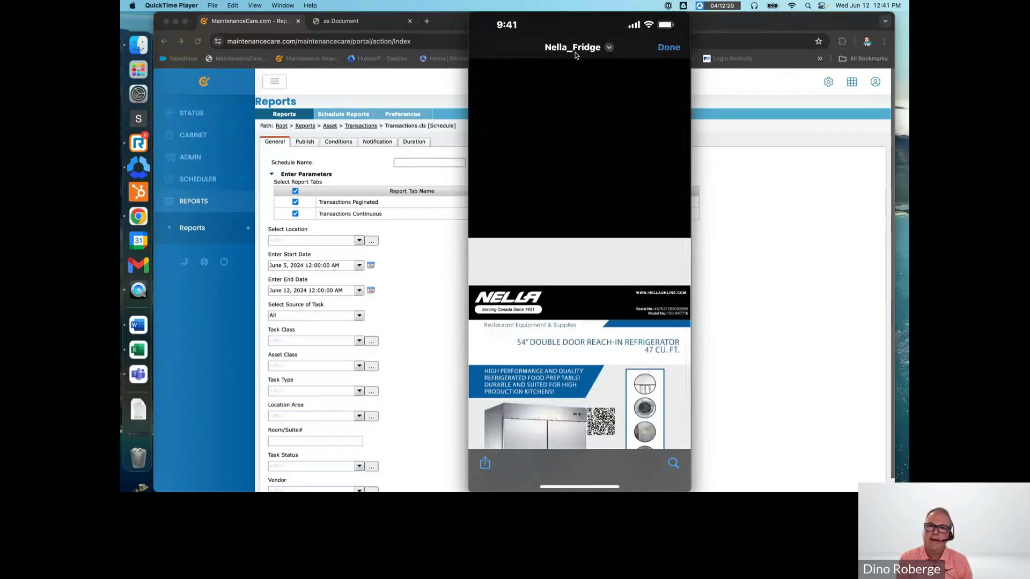
left_click(478, 21)
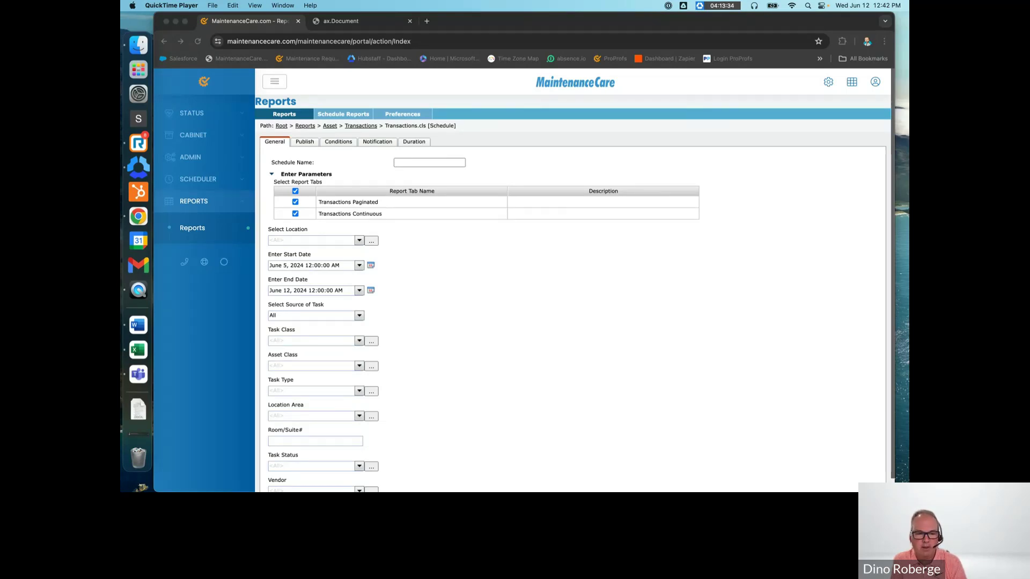
Switch back to Chrome and close the browser window with the Transactions report scheduling form.
key("super+Tab")
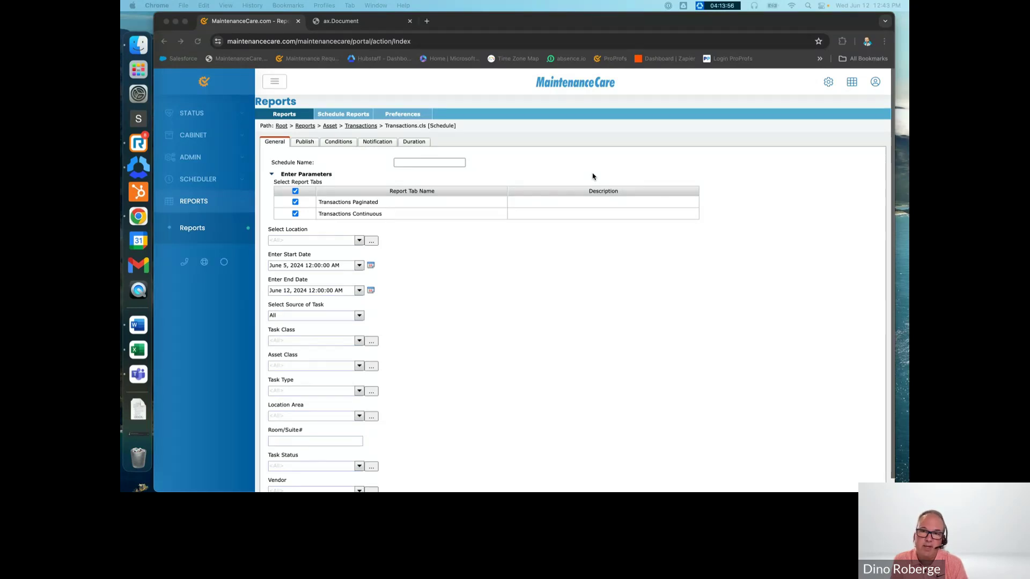
scroll(672, 174, "down", 1)
scroll(781, 183, "up", 1)
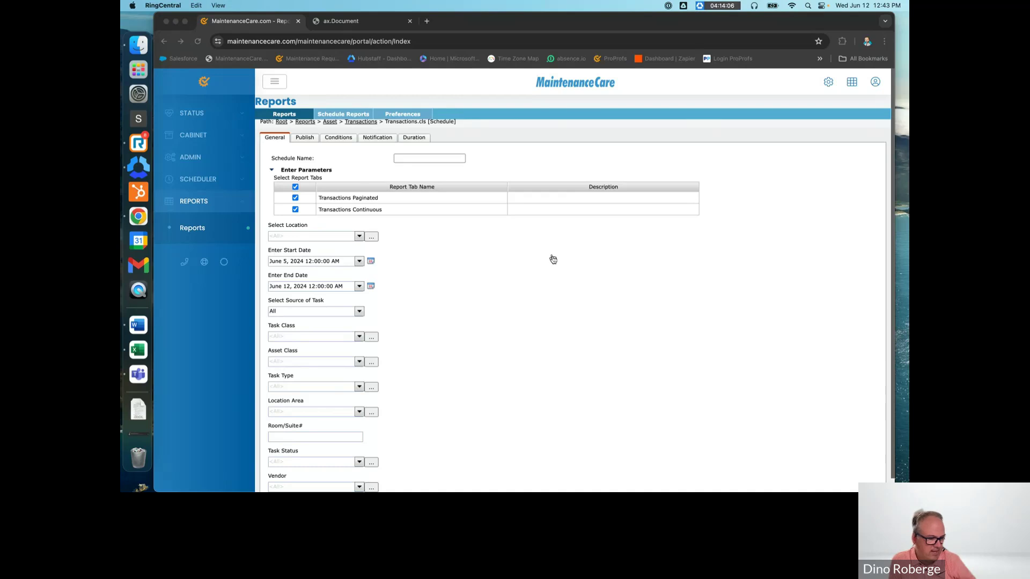
left_click(165, 21)
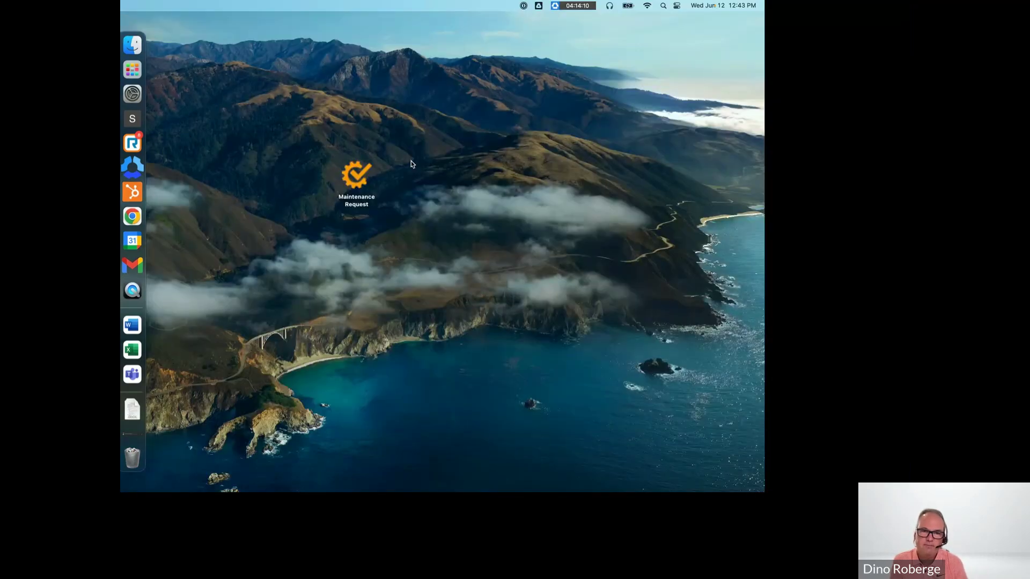